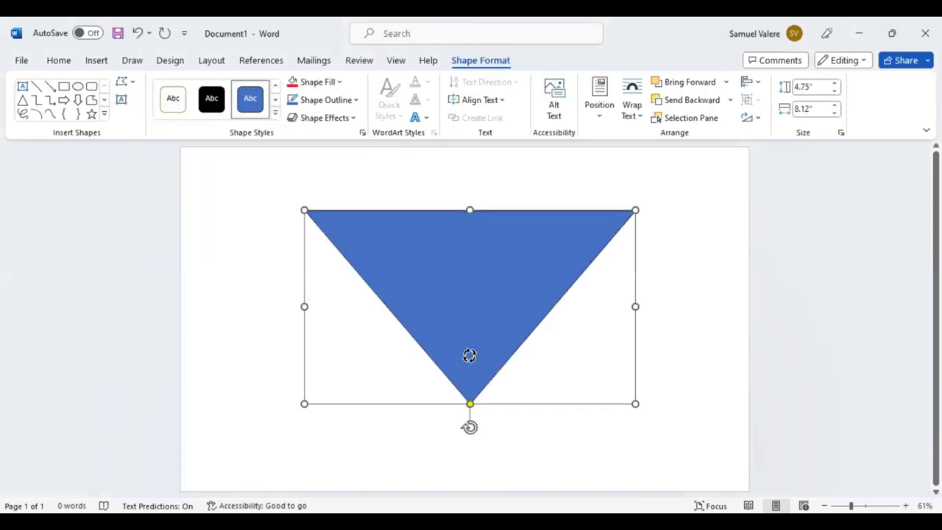
- Move the blue inverted triangle to the page top and widen it across the full width
{"action": "left_click_drag", "start_coordinate": [469, 355], "coordinate": [459, 247]}
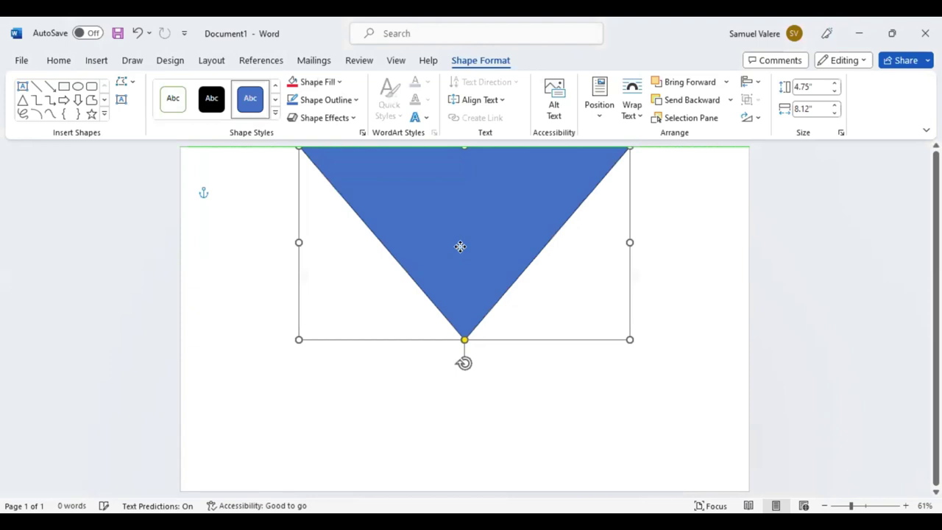
{"action": "key", "text": "ctrl+z"}
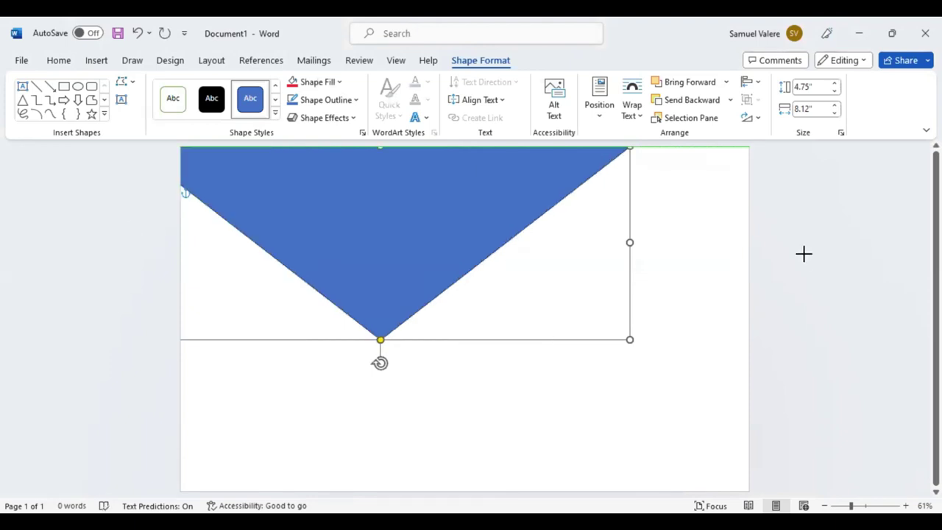
{"action": "left_click_drag", "start_coordinate": [803, 254], "coordinate": [805, 257]}
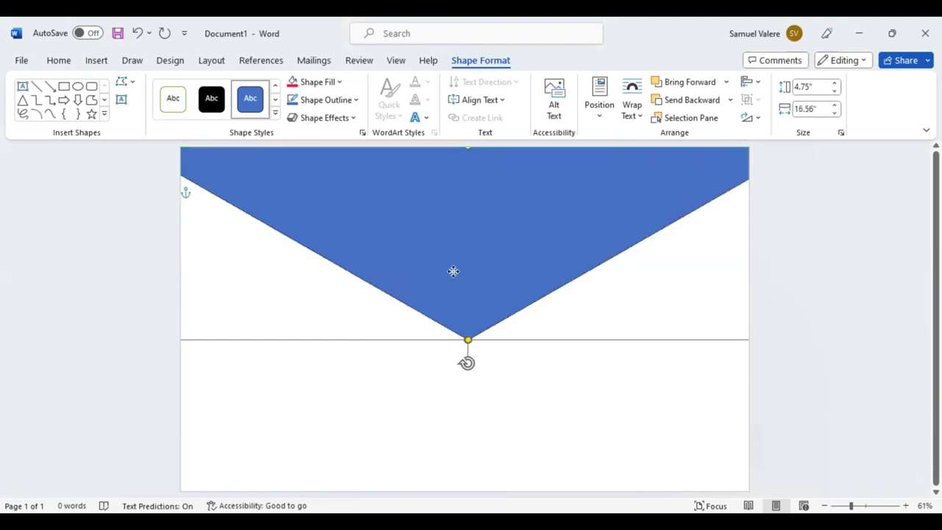
{"action": "key", "text": "Left"}
{"action": "left_click_drag", "start_coordinate": [467, 283], "coordinate": [466, 301]}
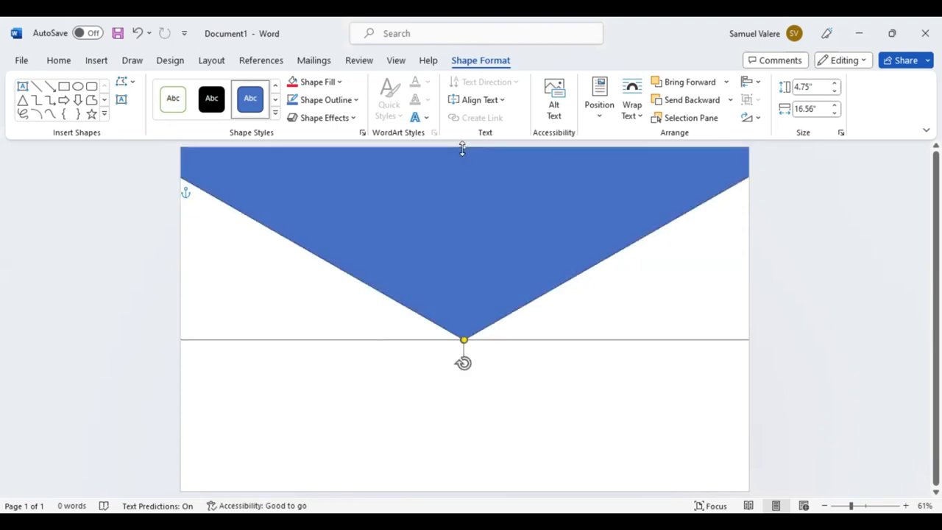
- Shorten the triangle from its top edge into a shallow header band
{"action": "left_click_drag", "start_coordinate": [462, 149], "coordinate": [462, 218]}
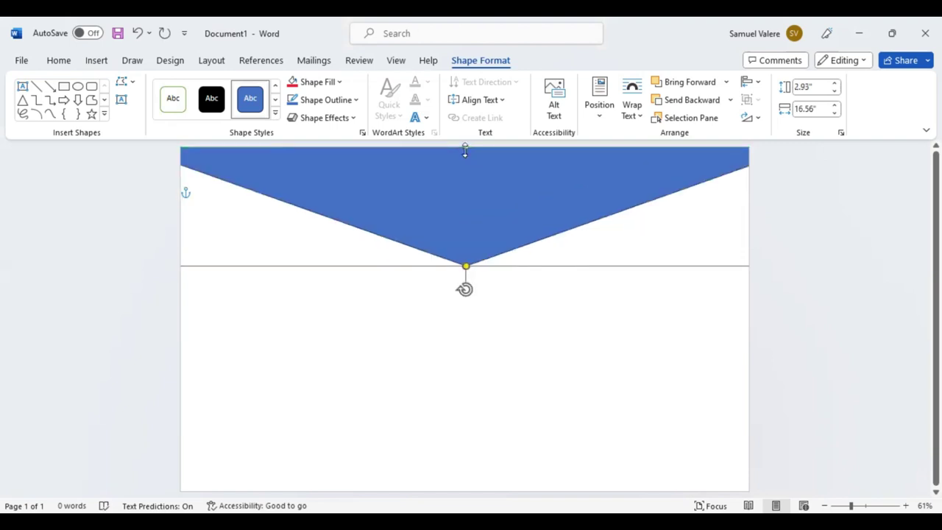
{"action": "left_click_drag", "start_coordinate": [465, 150], "coordinate": [465, 156]}
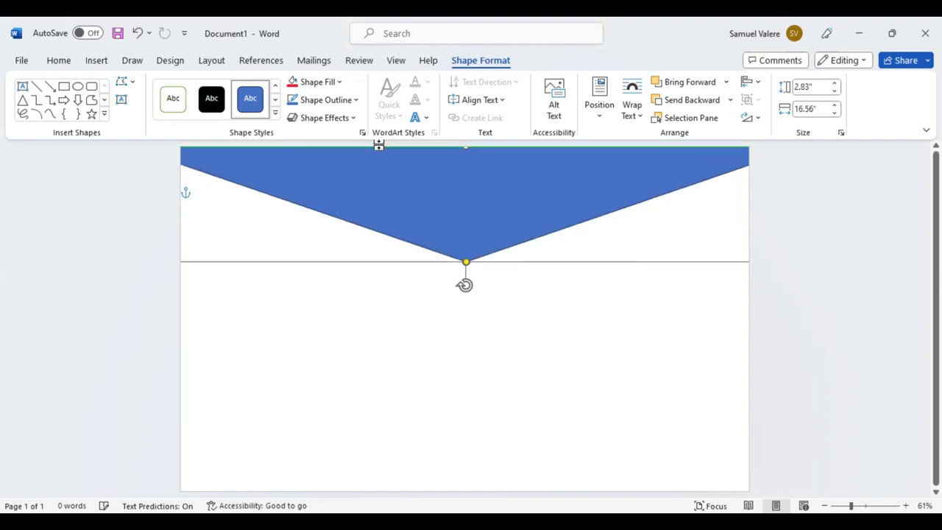
{"action": "key", "text": "ctrl+z"}
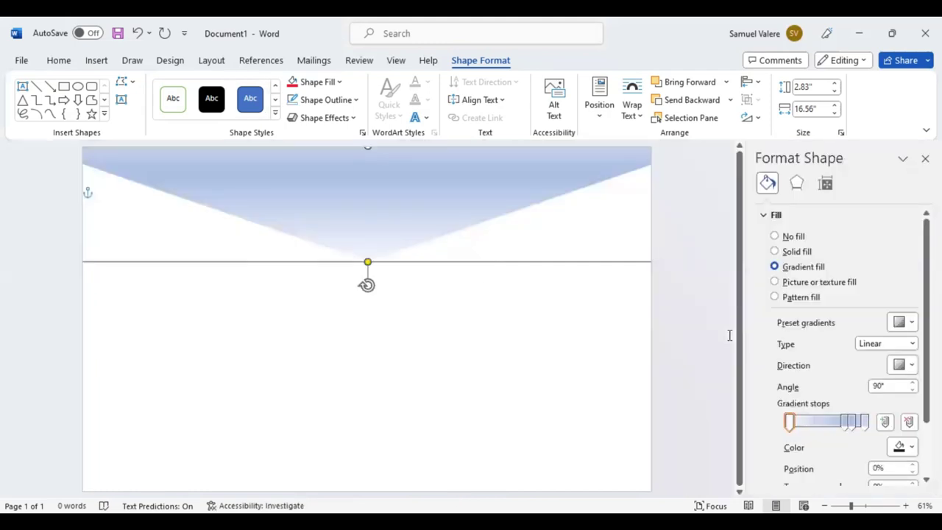
- Set a gradient stop to black and move it to 100%
{"action": "left_click", "coordinate": [912, 447]}
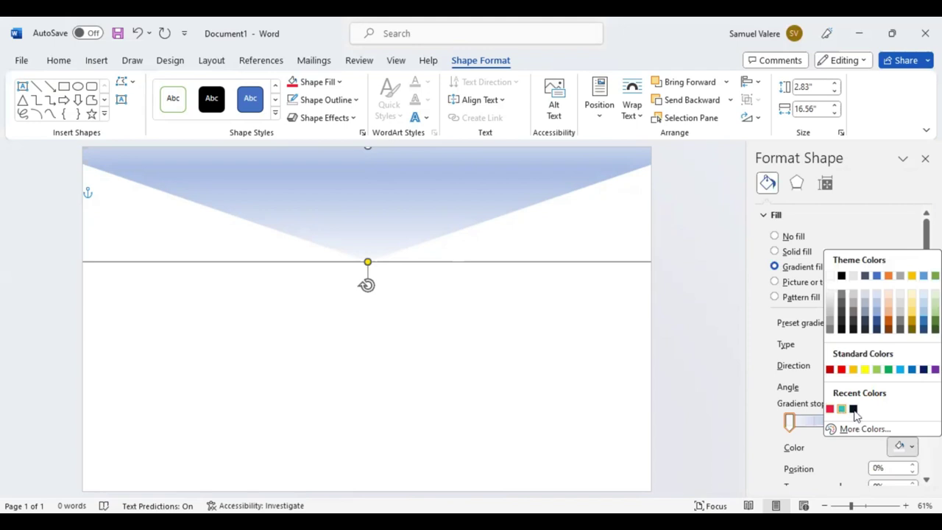
{"action": "left_click", "coordinate": [853, 409]}
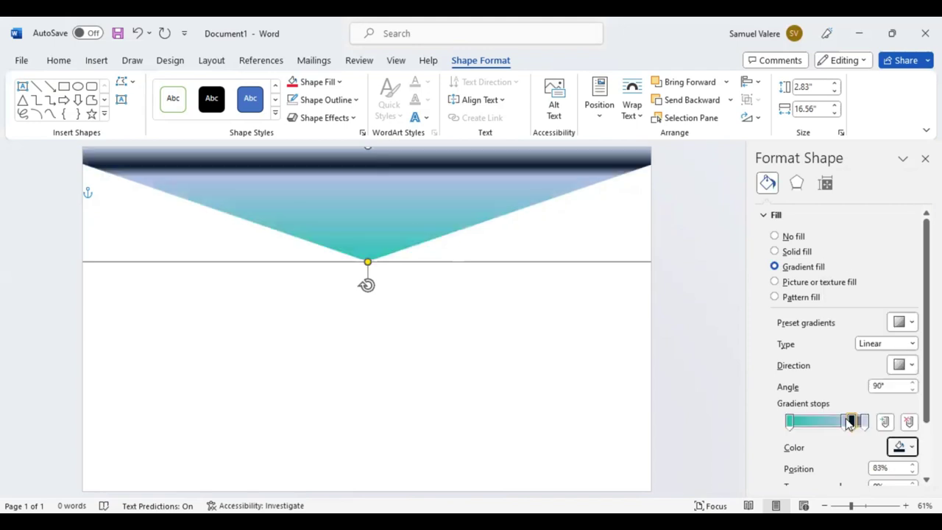
{"action": "left_click", "coordinate": [851, 421]}
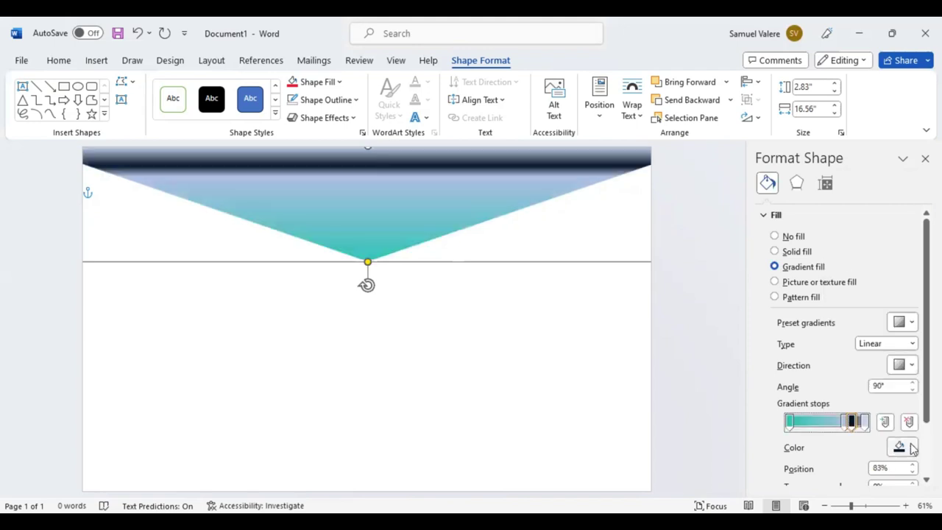
{"action": "left_click", "coordinate": [845, 422]}
{"action": "left_click", "coordinate": [844, 421]}
{"action": "left_click_drag", "start_coordinate": [844, 421], "coordinate": [865, 424]}
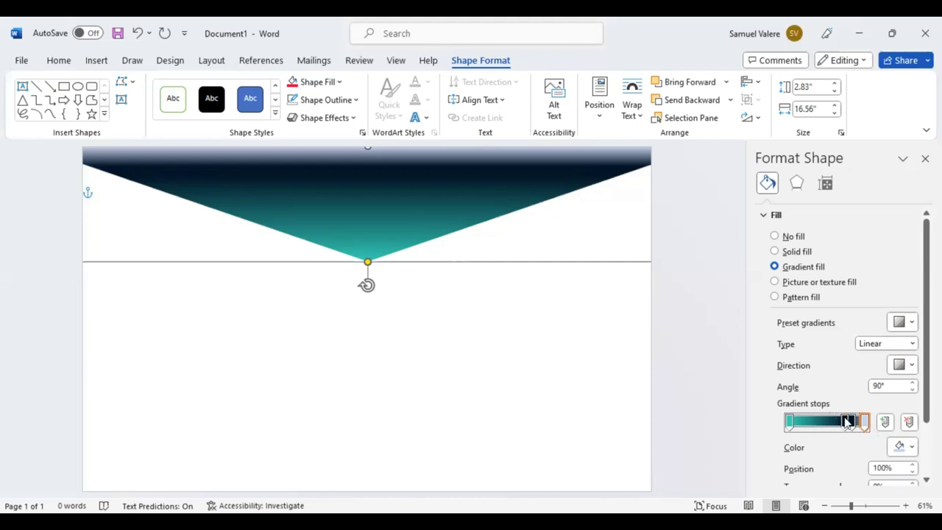
- Darken the end stop to -75% brightness and shift the 74% stop to 70%
{"action": "scroll", "coordinate": [857, 412], "scroll_direction": "down", "scroll_amount": 3}
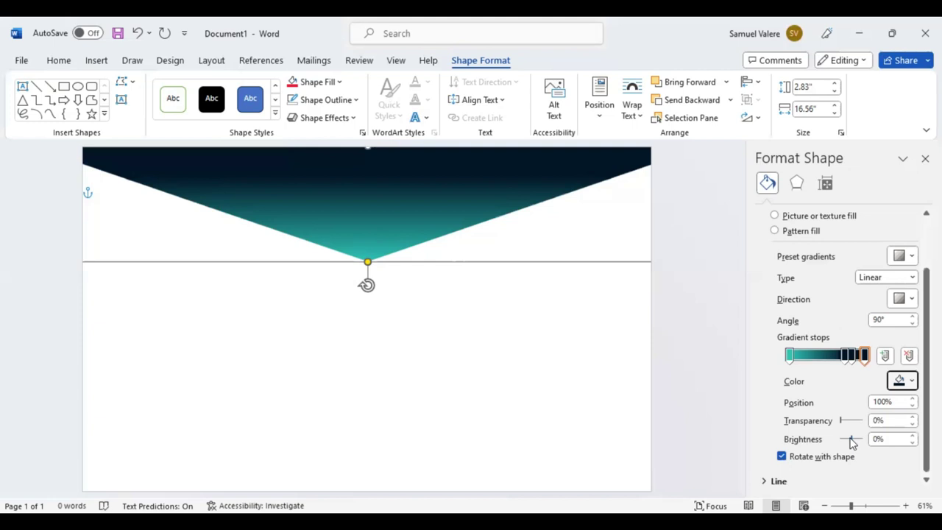
{"action": "left_click", "coordinate": [847, 440]}
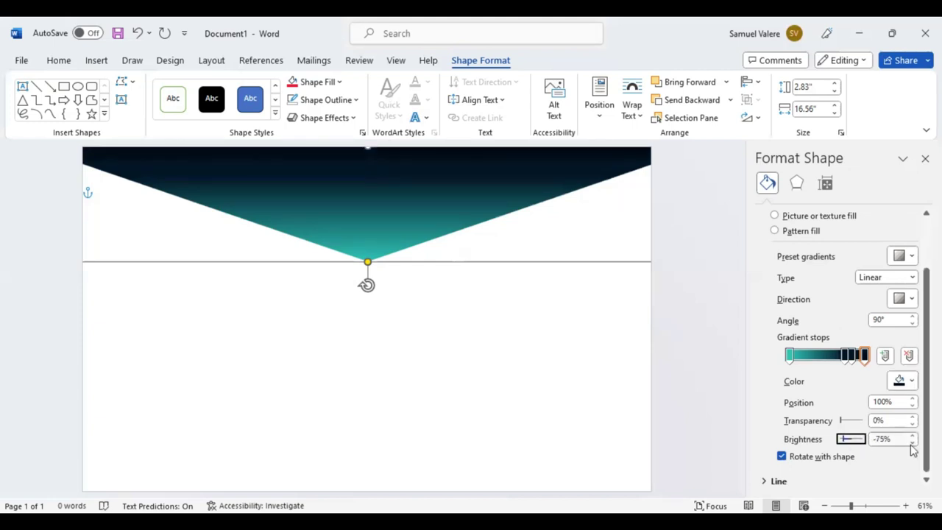
{"action": "left_click", "coordinate": [844, 356]}
{"action": "left_click_drag", "start_coordinate": [836, 359], "coordinate": [832, 357]}
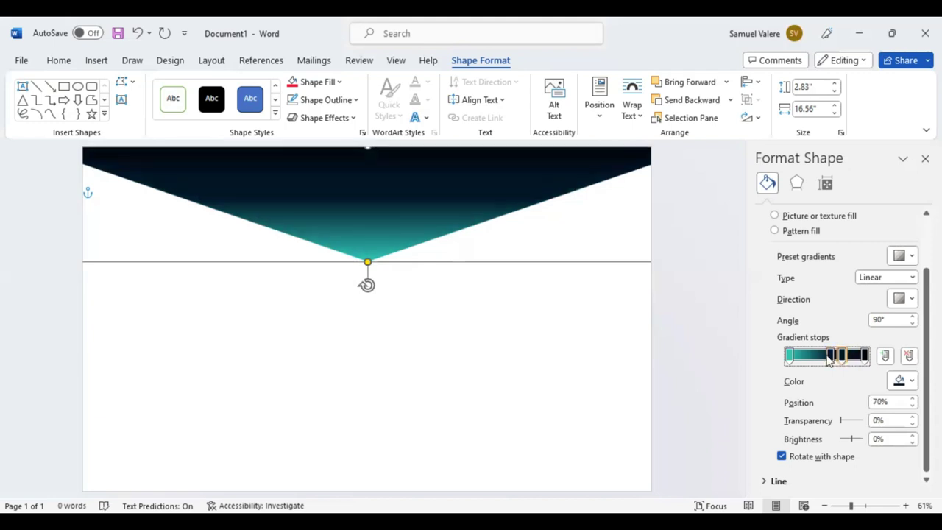
{"action": "left_click", "coordinate": [831, 356]}
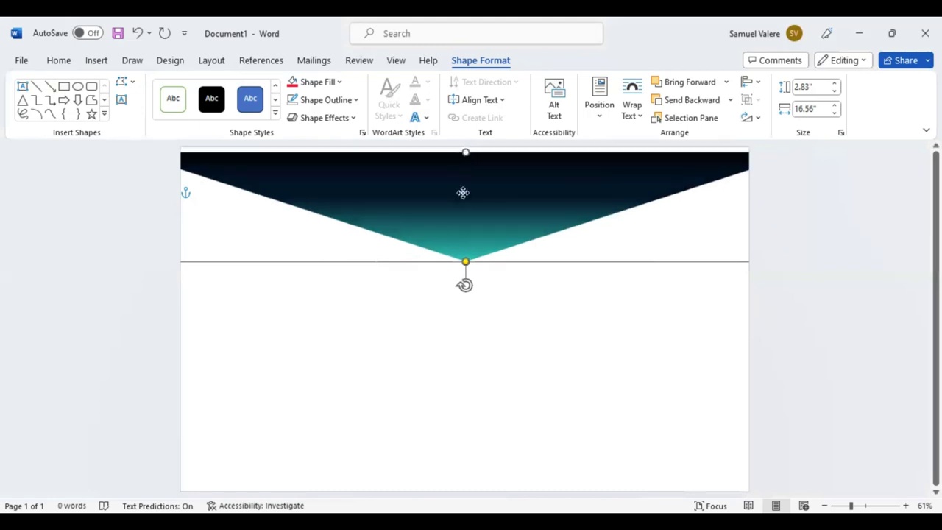
- Reduce the header height to 2.56" and draw a right triangle at the top-left corner
{"action": "left_click_drag", "start_coordinate": [464, 153], "coordinate": [462, 188]}
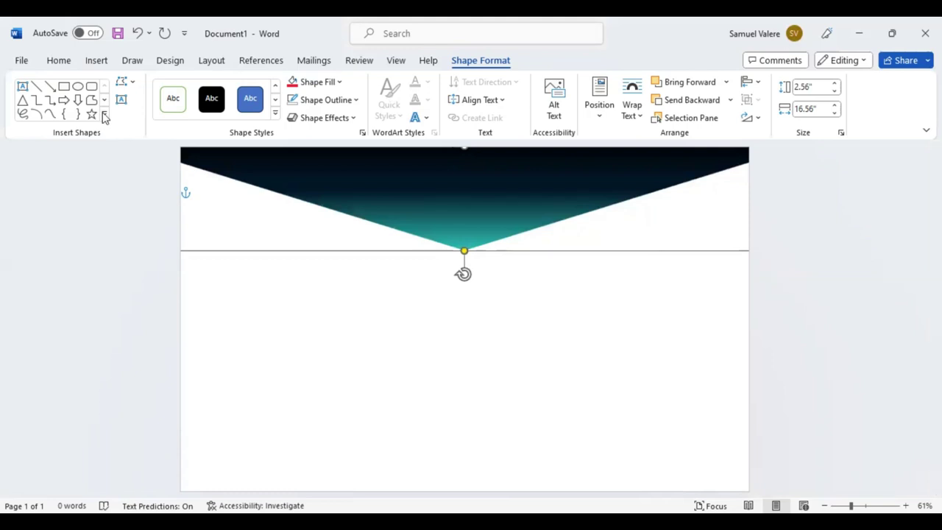
{"action": "left_click", "coordinate": [104, 117]}
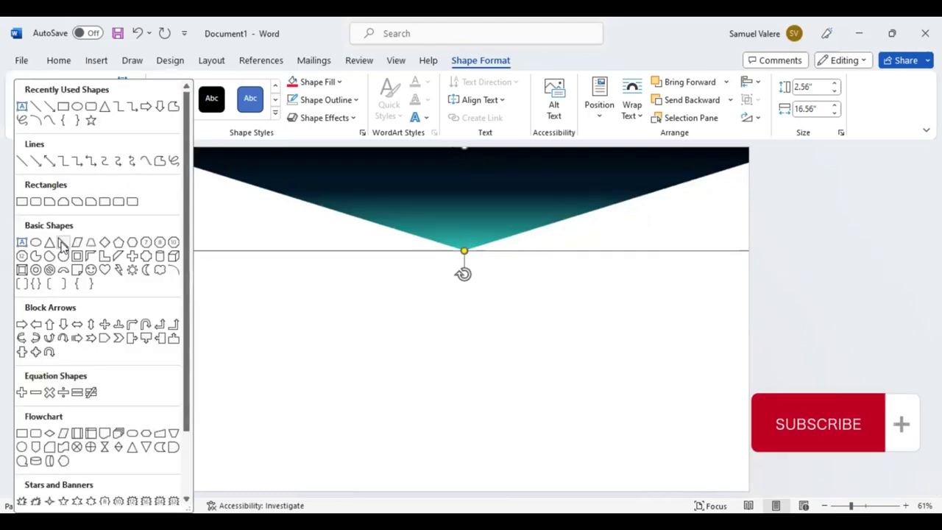
{"action": "left_click", "coordinate": [62, 244]}
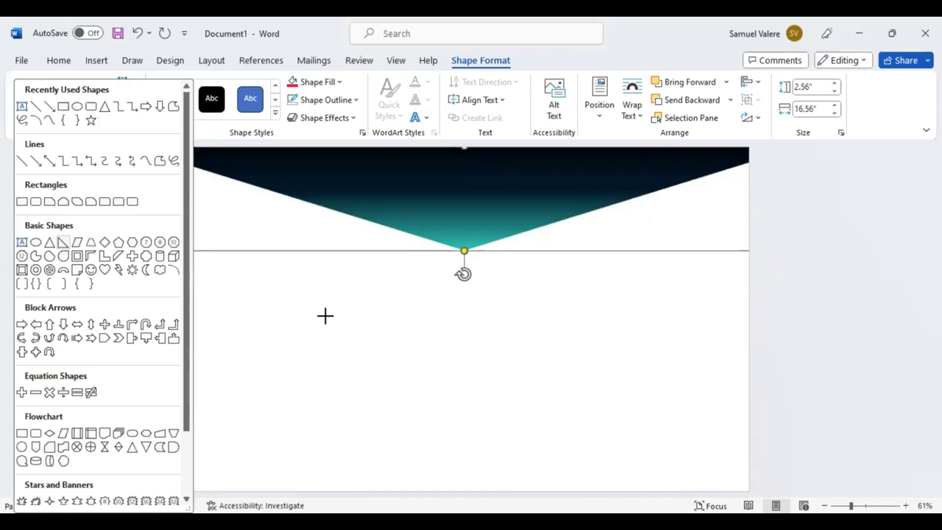
{"action": "left_click_drag", "start_coordinate": [192, 254], "coordinate": [326, 316]}
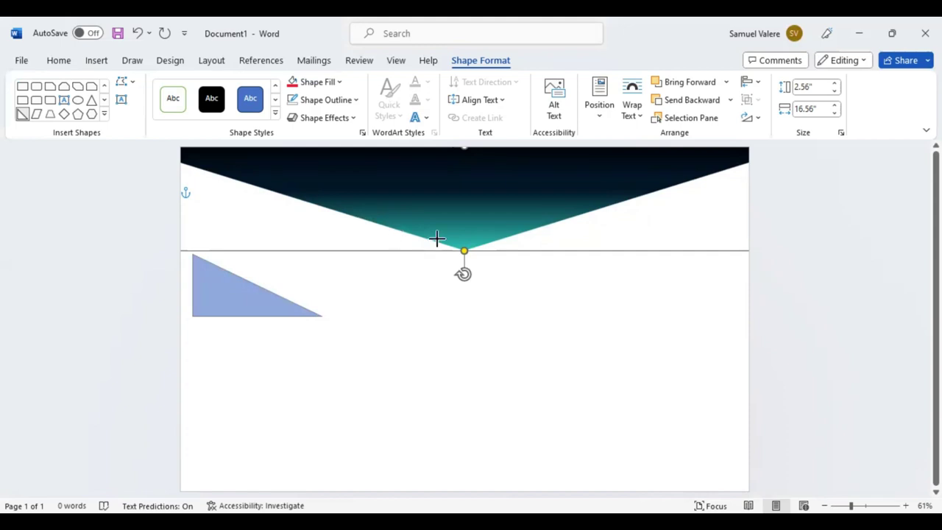
{"action": "left_click_drag", "start_coordinate": [436, 238], "coordinate": [449, 241]}
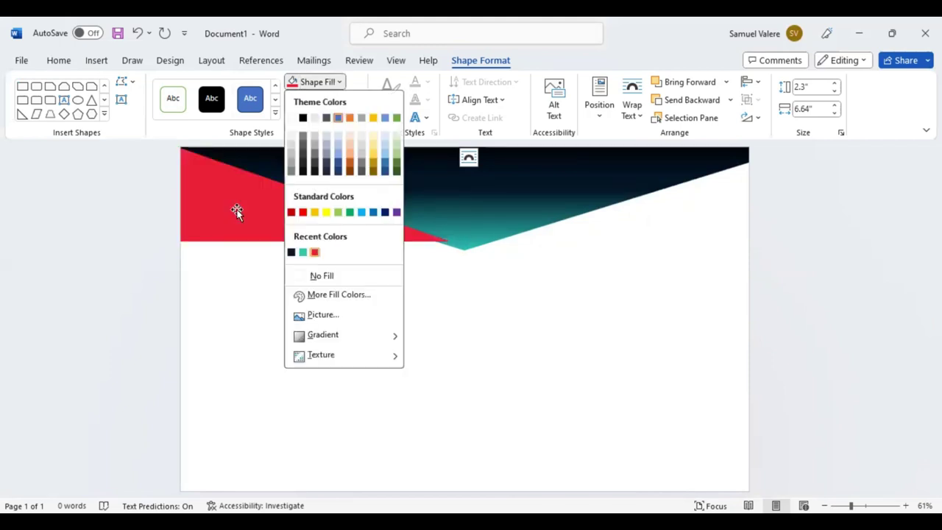
- Fill the right triangle red, send it behind the header, and widen it to 7.31"
{"action": "left_click", "coordinate": [247, 197]}
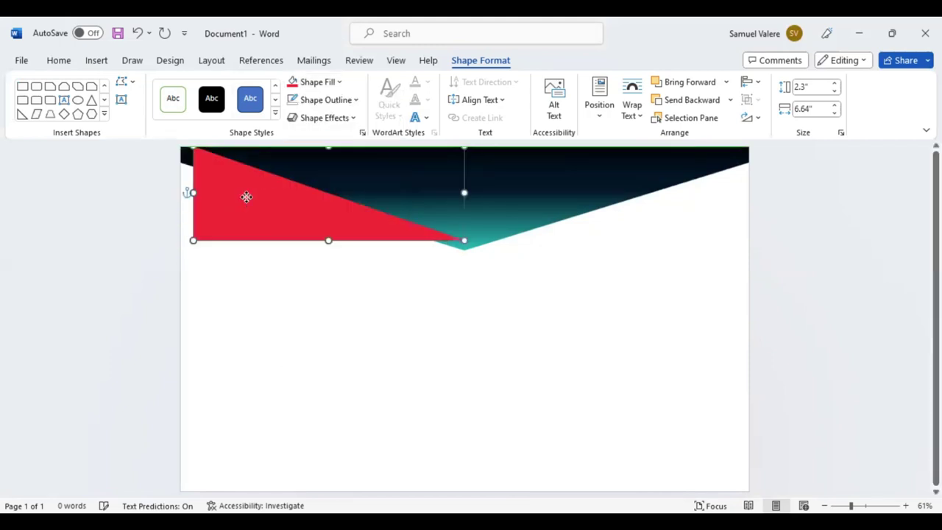
{"action": "left_click", "coordinate": [692, 101]}
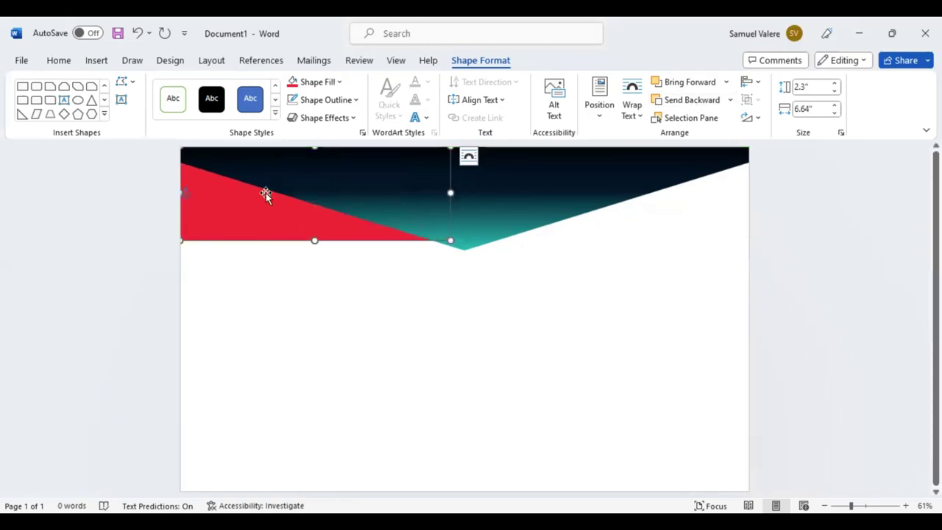
{"action": "mouse_move", "coordinate": [270, 216]}
{"action": "left_mouse_down"}
{"action": "mouse_move", "coordinate": [263, 224]}
{"action": "mouse_move", "coordinate": [288, 237]}
{"action": "left_mouse_up"}
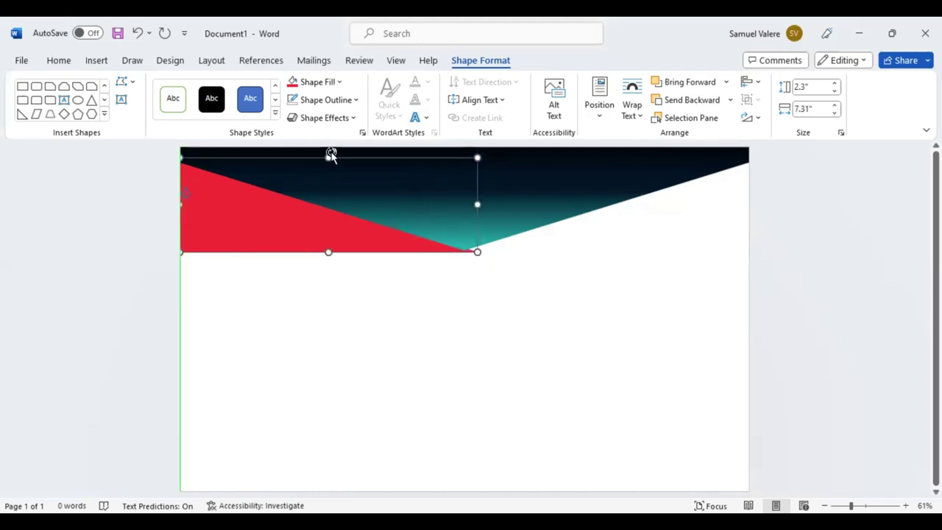
- Adjust the red triangle's rotation and position beside the header
{"action": "left_click_drag", "start_coordinate": [331, 155], "coordinate": [343, 156]}
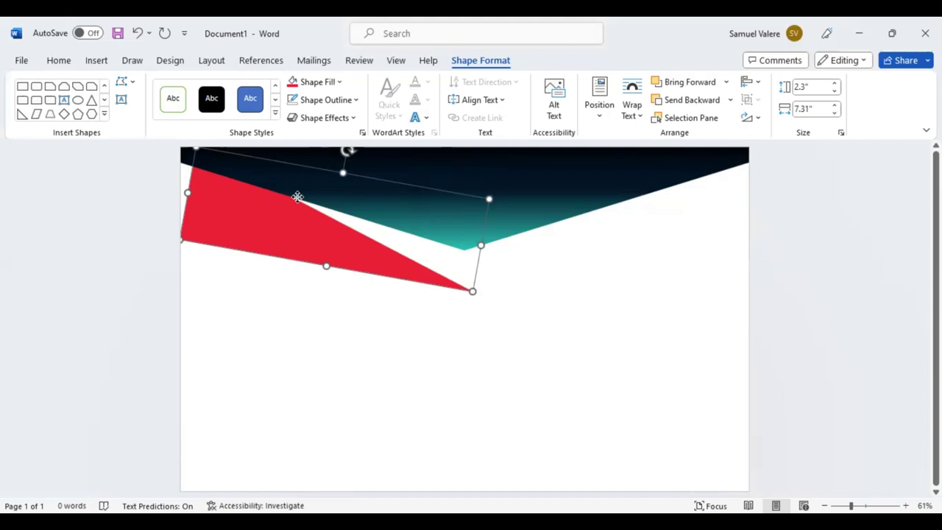
{"action": "key", "text": "ctrl+z"}
{"action": "key", "text": "ctrl+z"}
{"action": "left_click_drag", "start_coordinate": [299, 189], "coordinate": [301, 185]}
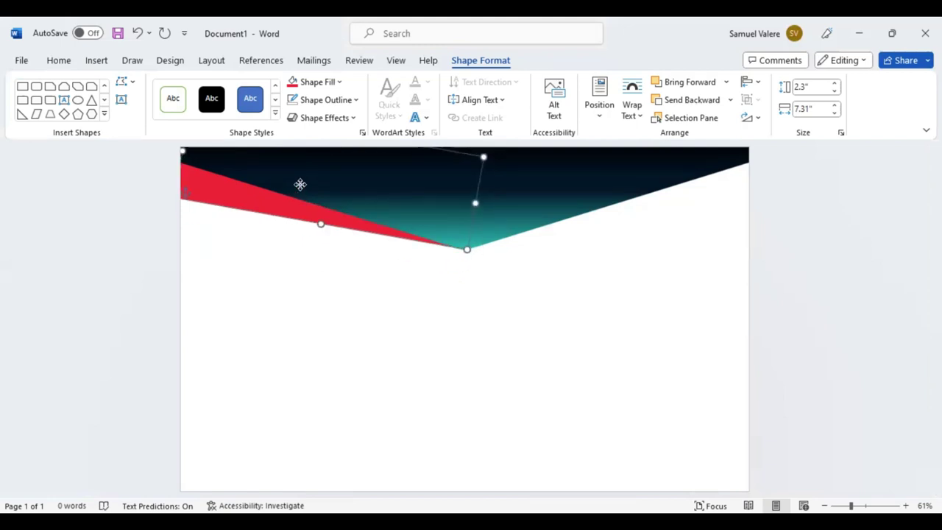
{"action": "left_click_drag", "start_coordinate": [300, 184], "coordinate": [300, 186]}
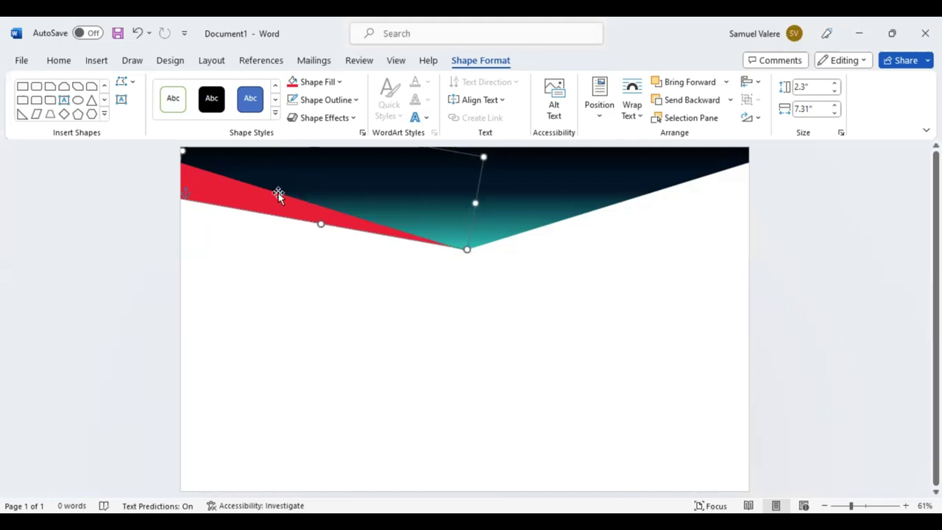
{"action": "key", "text": "ctrl+z"}
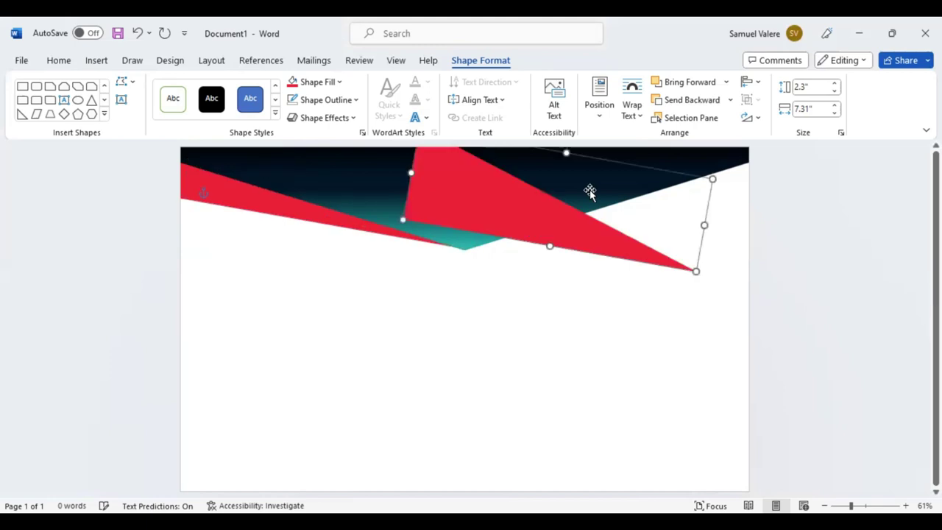
{"action": "key", "text": "ctrl+y"}
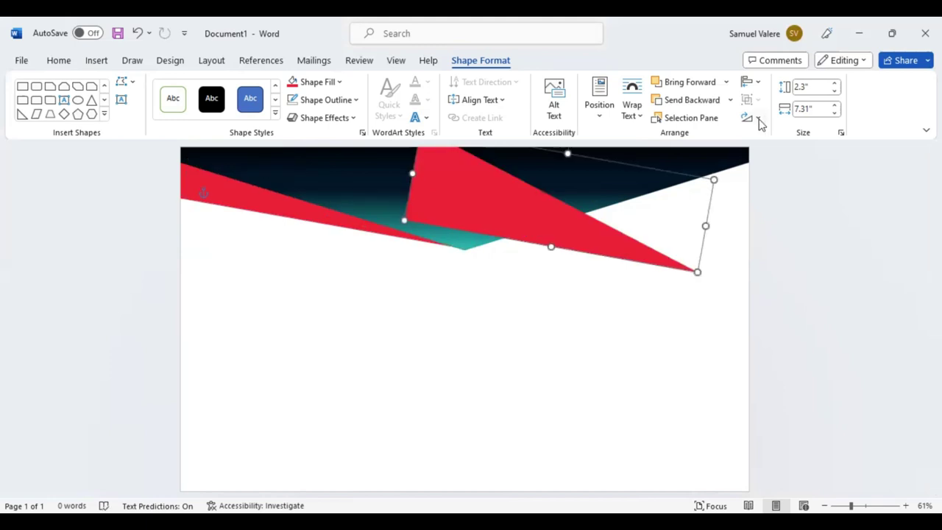
- Place the mirrored red wedge behind the gradient header, nudged up to flank the V-point
{"action": "left_click", "coordinate": [751, 118]}
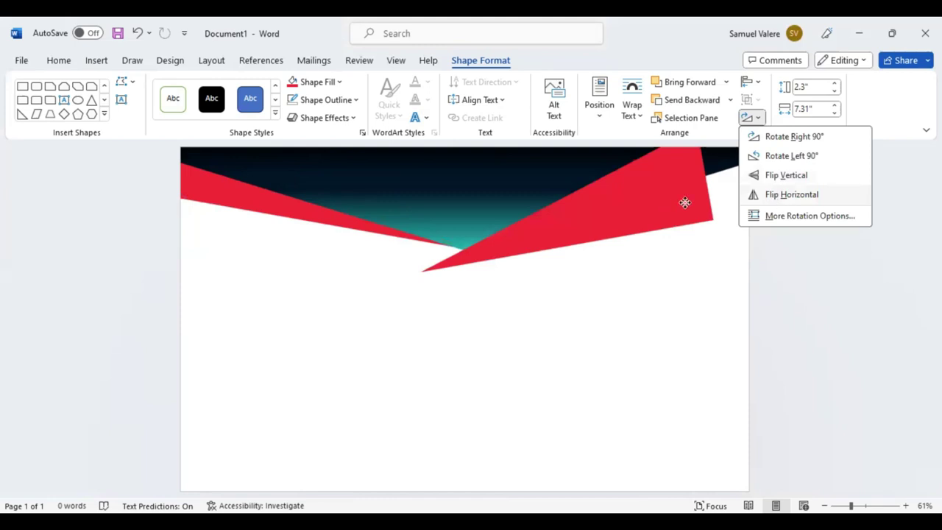
{"action": "left_click", "coordinate": [682, 201]}
{"action": "left_click_drag", "start_coordinate": [684, 197], "coordinate": [685, 192]}
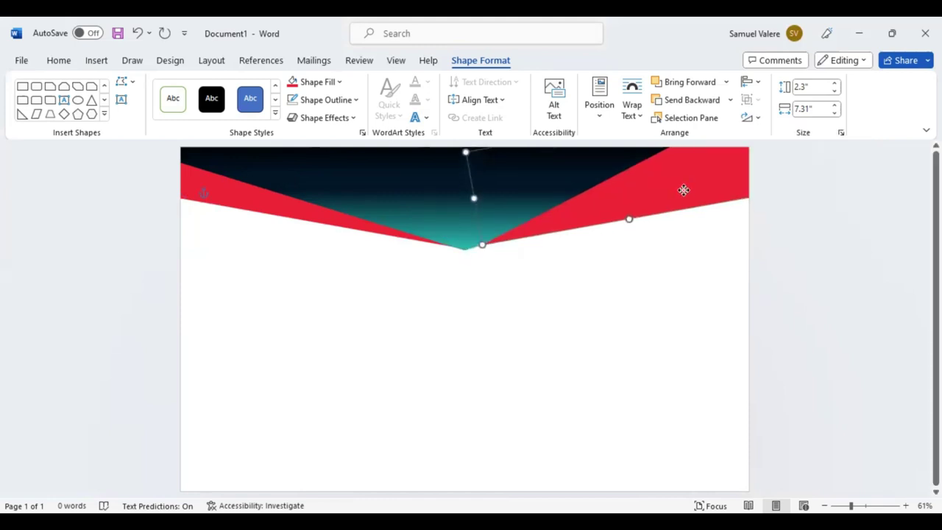
{"action": "left_click_drag", "start_coordinate": [684, 190], "coordinate": [669, 196]}
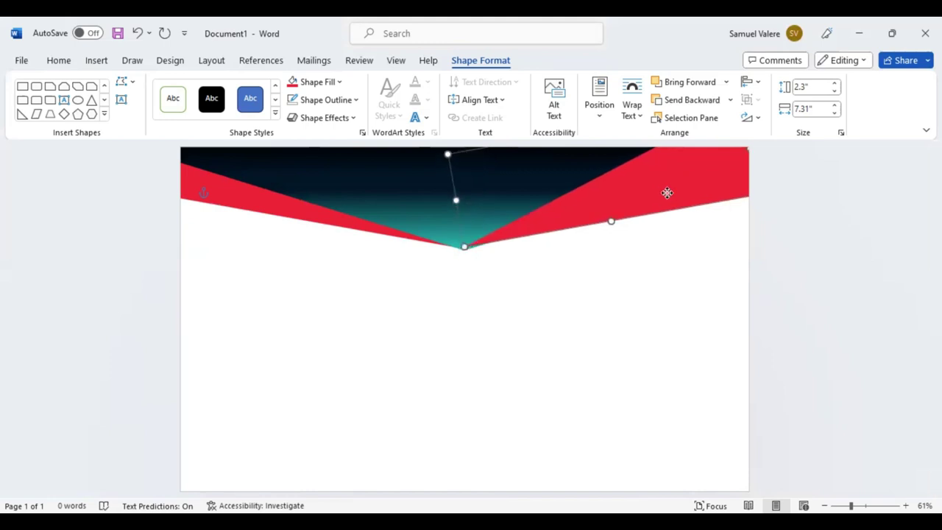
{"action": "left_click", "coordinate": [687, 99]}
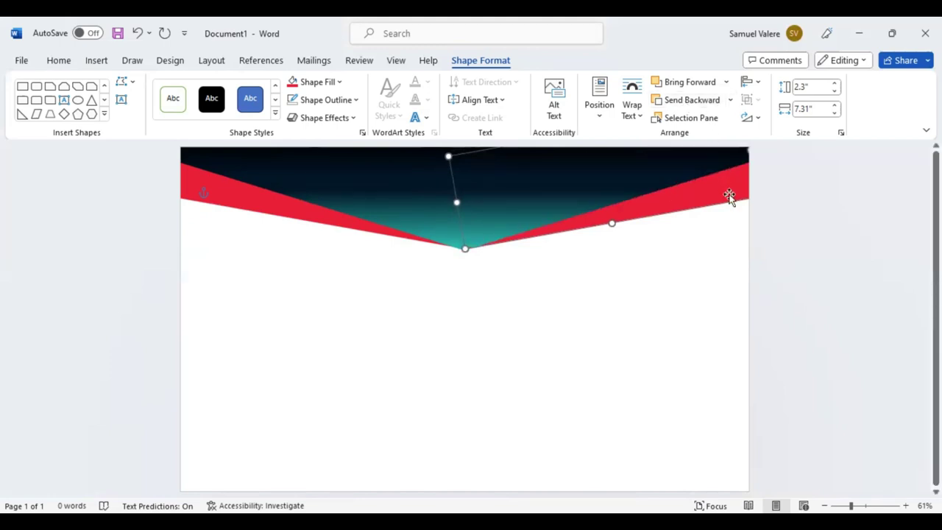
{"action": "key", "text": "Up"}
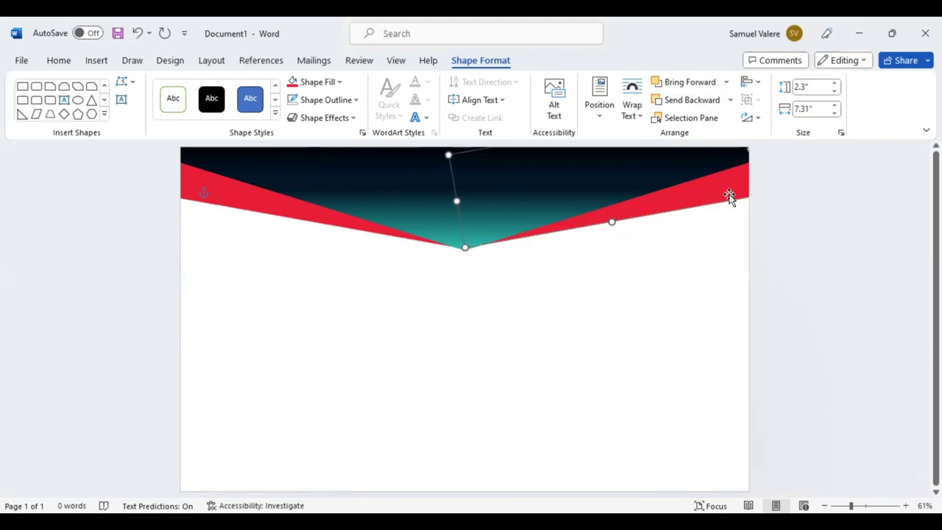
{"action": "left_click", "coordinate": [527, 337]}
- Draw a 1.09" by 13.88" rectangle along the page bottom, stretched to the left edge
{"action": "left_click", "coordinate": [363, 230]}
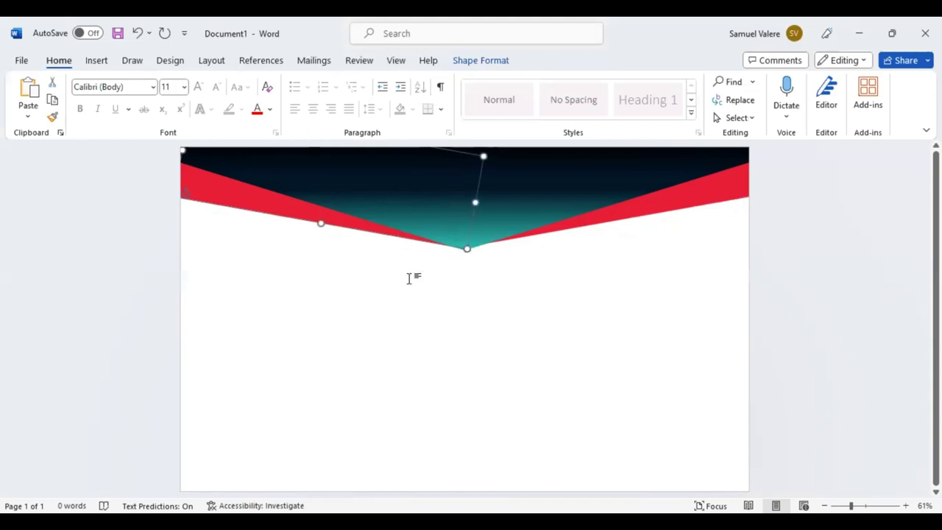
{"action": "left_click", "coordinate": [351, 283]}
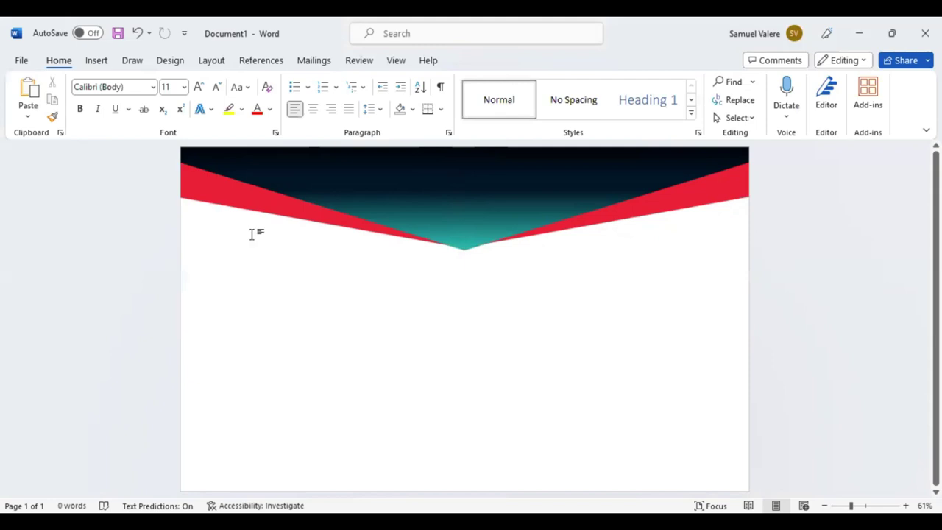
{"action": "left_click", "coordinate": [81, 62]}
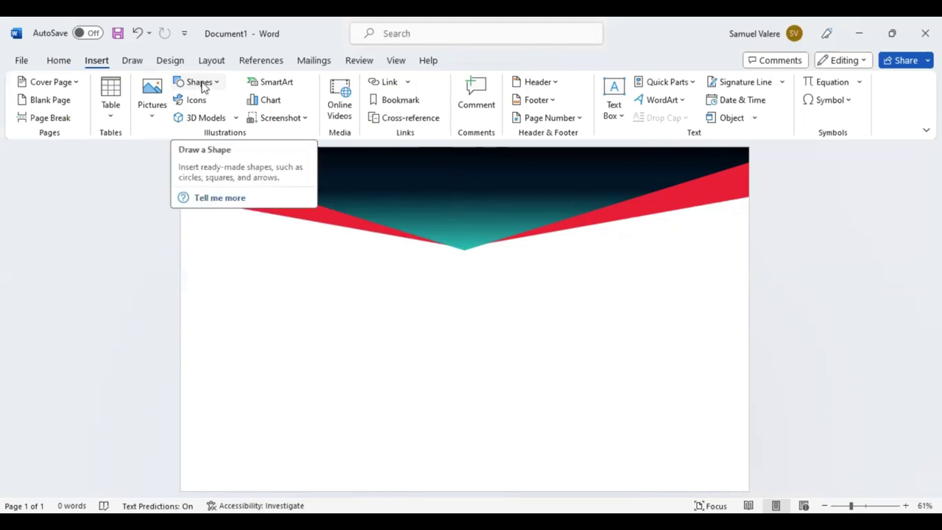
{"action": "mouse_move", "coordinate": [210, 448]}
{"action": "left_mouse_down"}
{"action": "mouse_move", "coordinate": [543, 481]}
{"action": "mouse_move", "coordinate": [743, 481]}
{"action": "mouse_move", "coordinate": [773, 490]}
{"action": "left_mouse_up"}
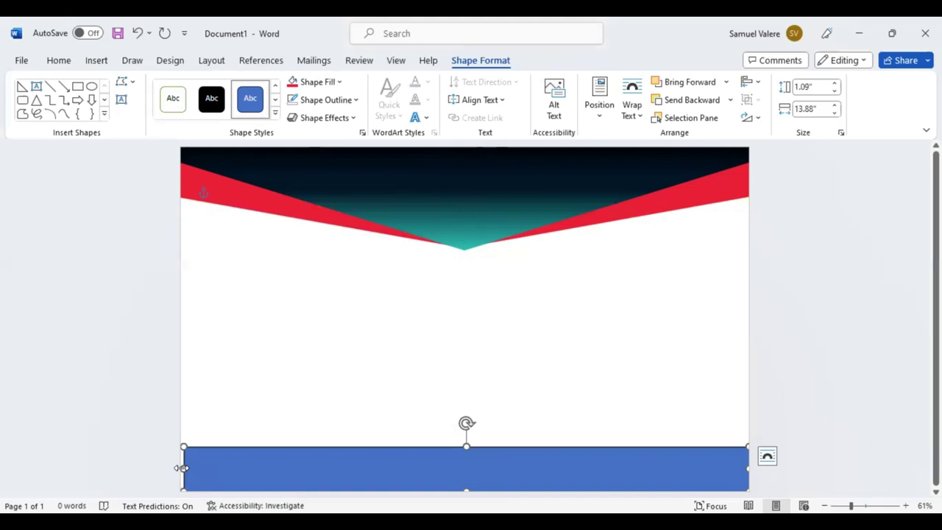
{"action": "left_click_drag", "start_coordinate": [148, 468], "coordinate": [147, 467]}
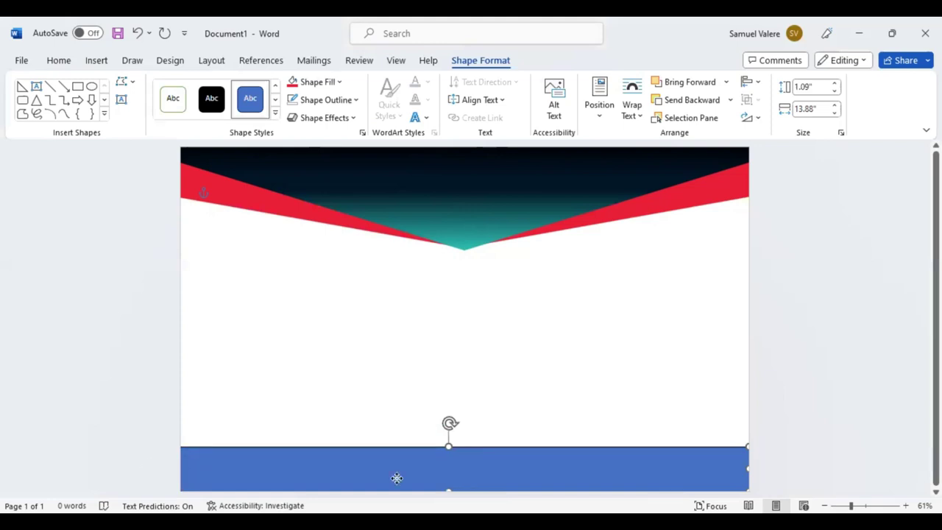
- Thin the bottom rectangle and give it a 0° left-to-right gradient with a black left end
{"action": "mouse_move", "coordinate": [449, 446]}
{"action": "left_mouse_down"}
{"action": "mouse_move", "coordinate": [462, 452]}
{"action": "mouse_move", "coordinate": [462, 471]}
{"action": "left_mouse_up"}
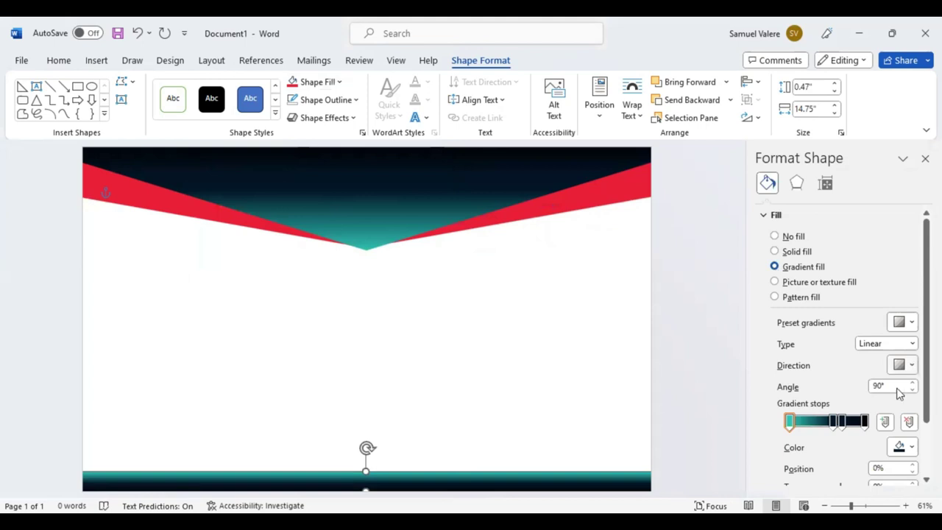
{"action": "left_click", "coordinate": [910, 364]}
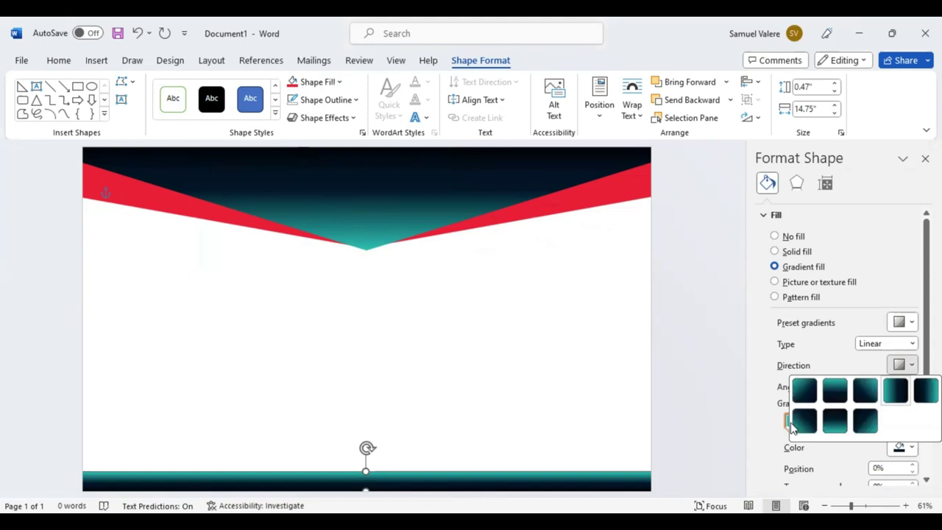
{"action": "left_click", "coordinate": [794, 423]}
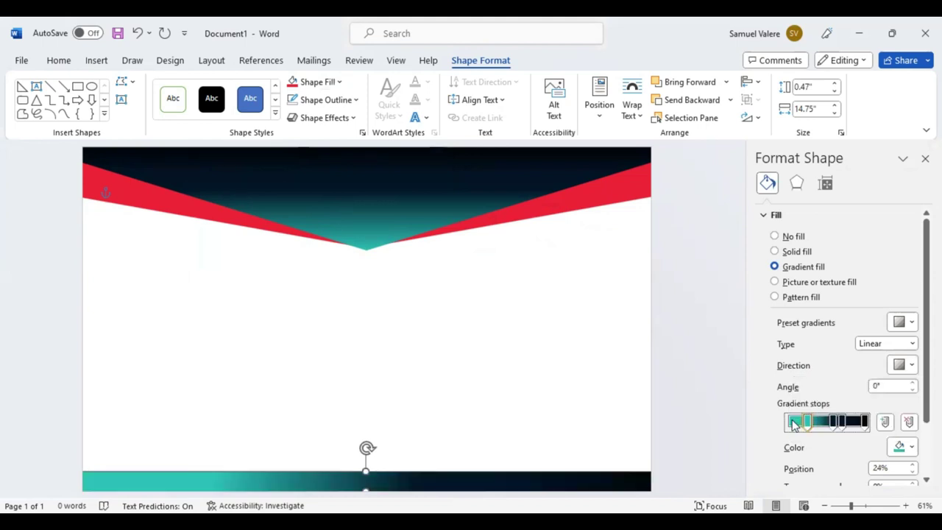
{"action": "left_click", "coordinate": [793, 424]}
{"action": "left_click", "coordinate": [865, 422]}
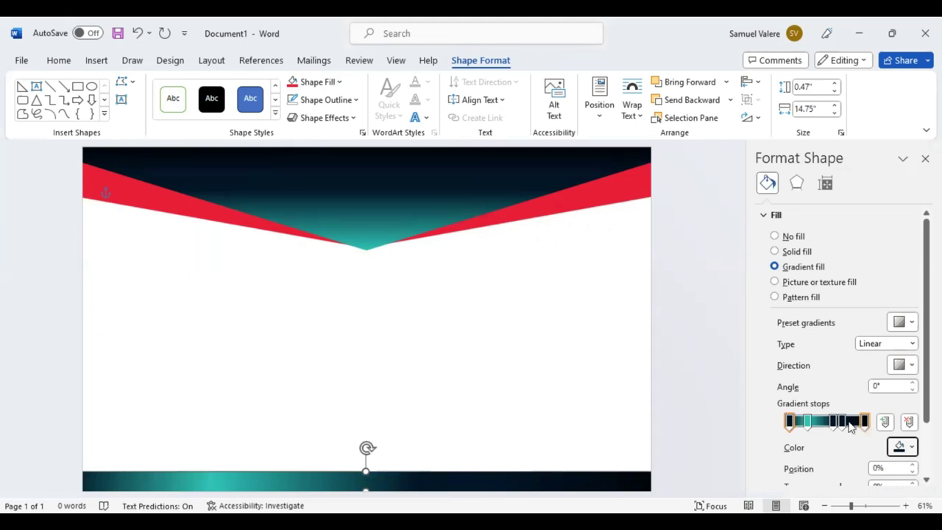
- Add teal stops, darken the first stop to -80%, and move stops to 9% and about 94%
{"action": "left_click", "coordinate": [850, 422]}
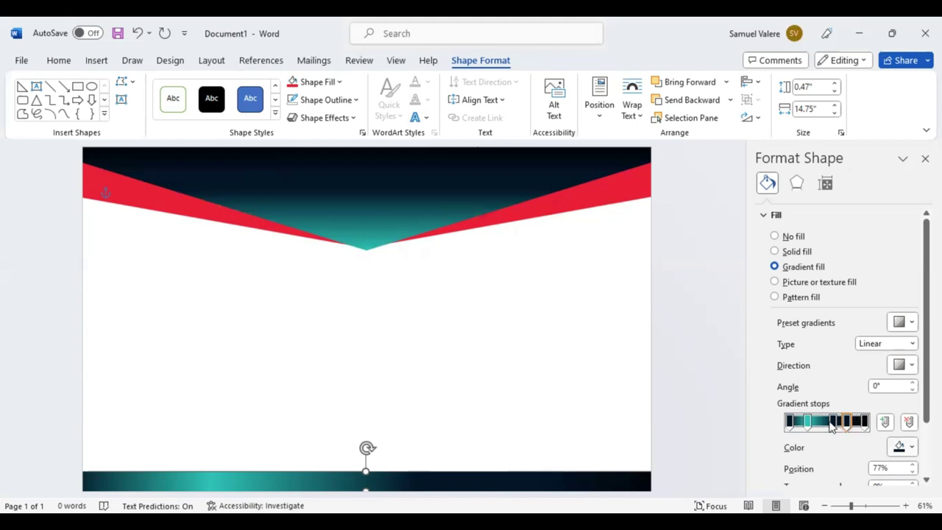
{"action": "left_click", "coordinate": [831, 425]}
{"action": "left_click", "coordinate": [790, 422]}
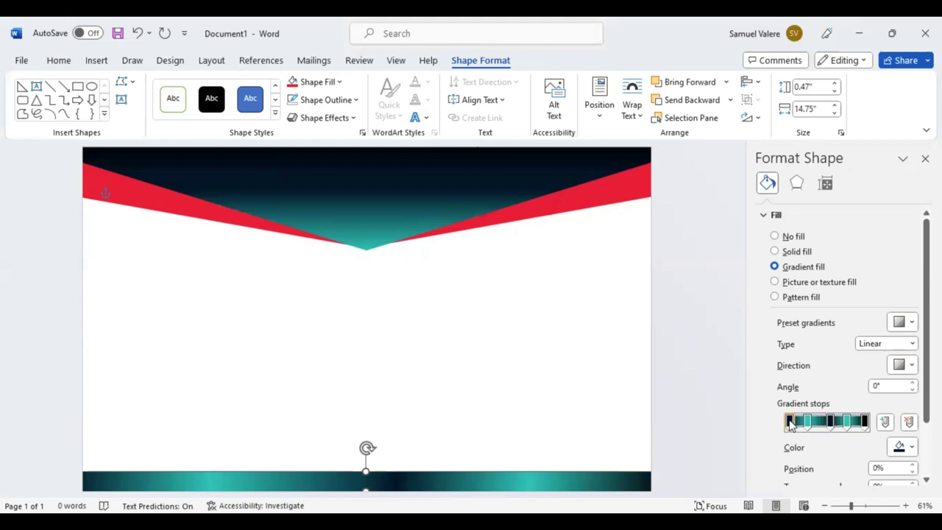
{"action": "scroll", "coordinate": [878, 434], "scroll_direction": "down", "scroll_amount": 2}
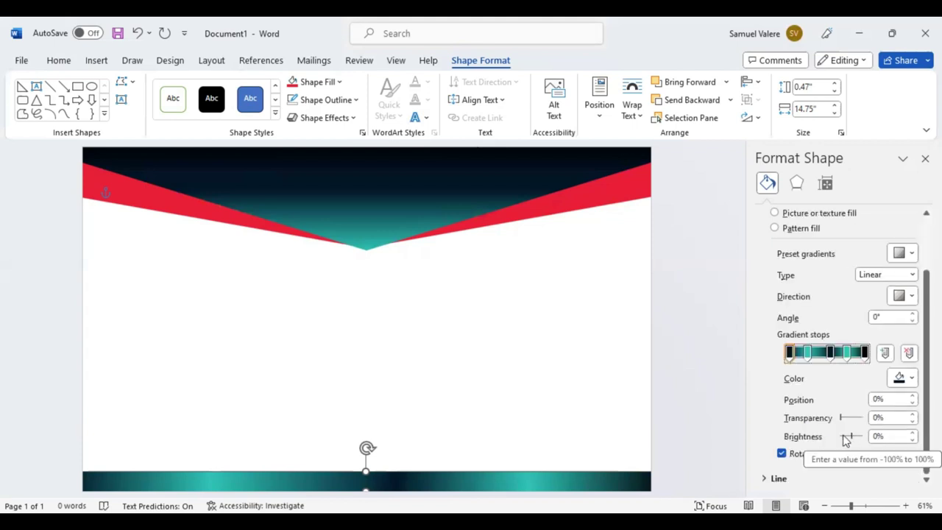
{"action": "left_click_drag", "start_coordinate": [846, 438], "coordinate": [841, 436]}
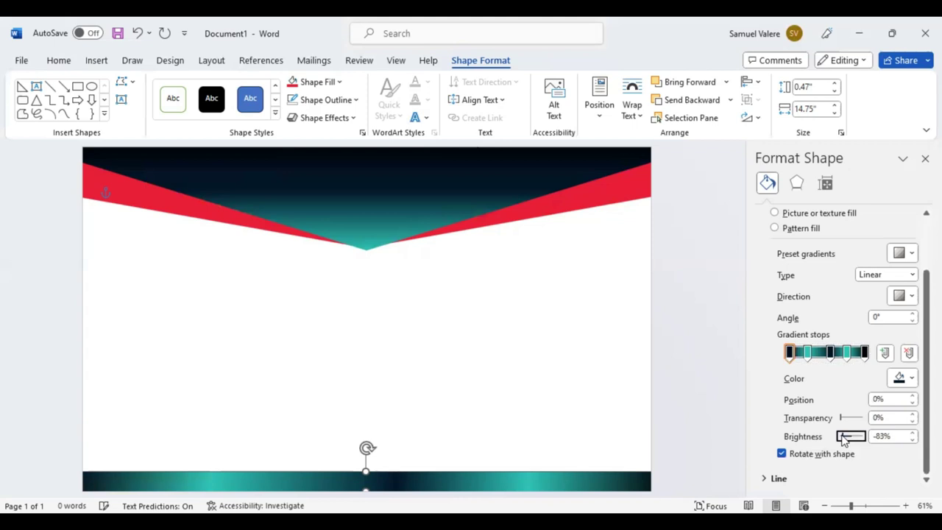
{"action": "left_click", "coordinate": [913, 435]}
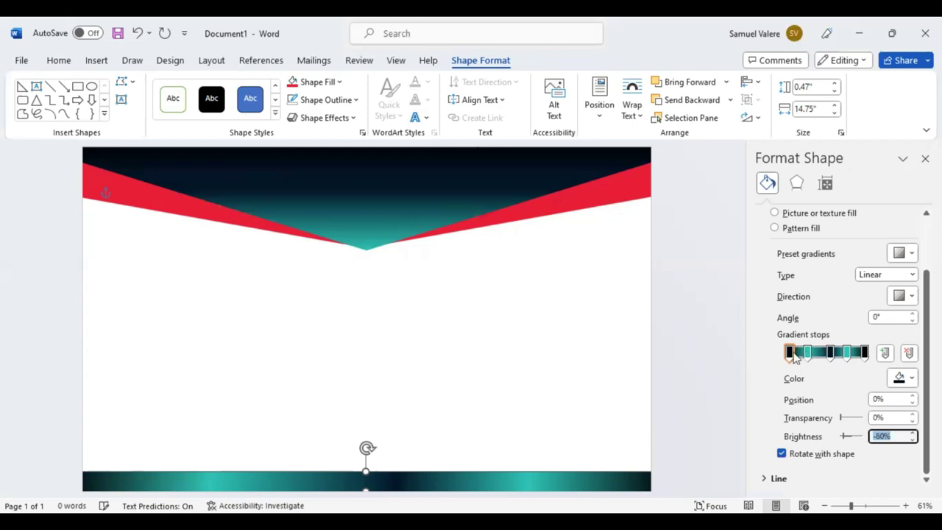
{"action": "left_click_drag", "start_coordinate": [793, 356], "coordinate": [799, 357]}
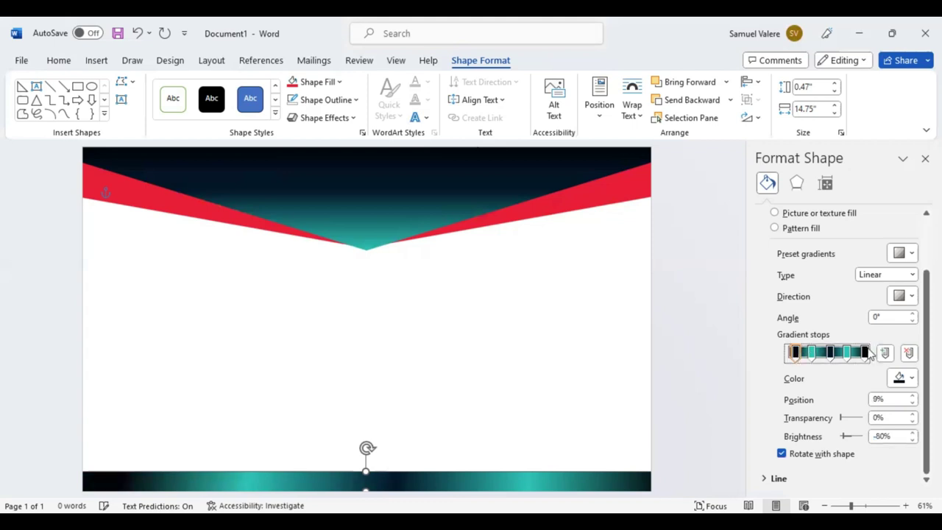
{"action": "left_click", "coordinate": [865, 354]}
{"action": "left_click_drag", "start_coordinate": [864, 354], "coordinate": [849, 357]}
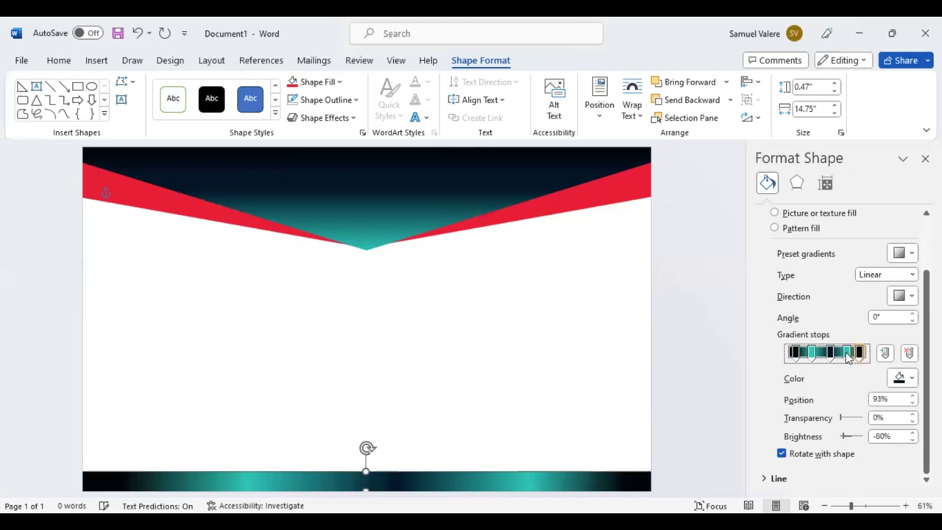
{"action": "left_click", "coordinate": [848, 354]}
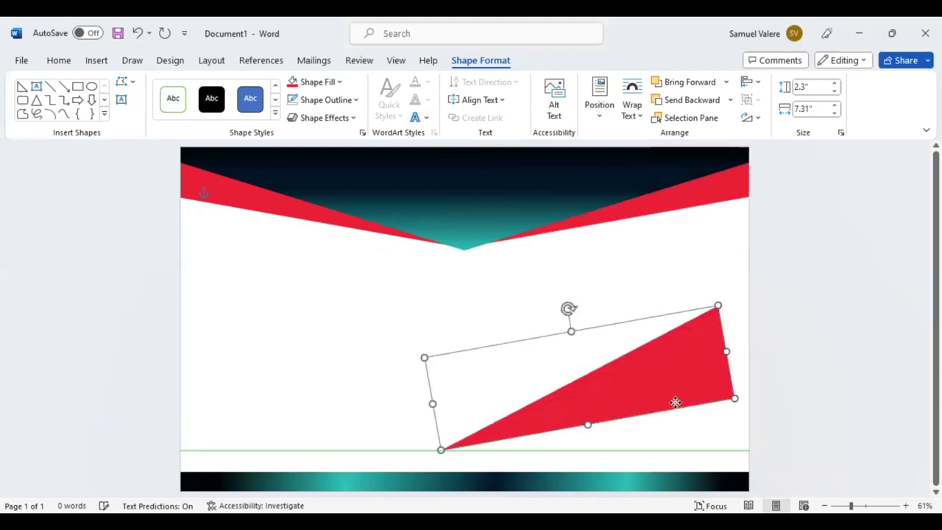
- Rotate the red triangle copy into the bottom-right corner and flatten it to 0.59" by 8.34"
{"action": "left_click_drag", "start_coordinate": [675, 403], "coordinate": [675, 400]}
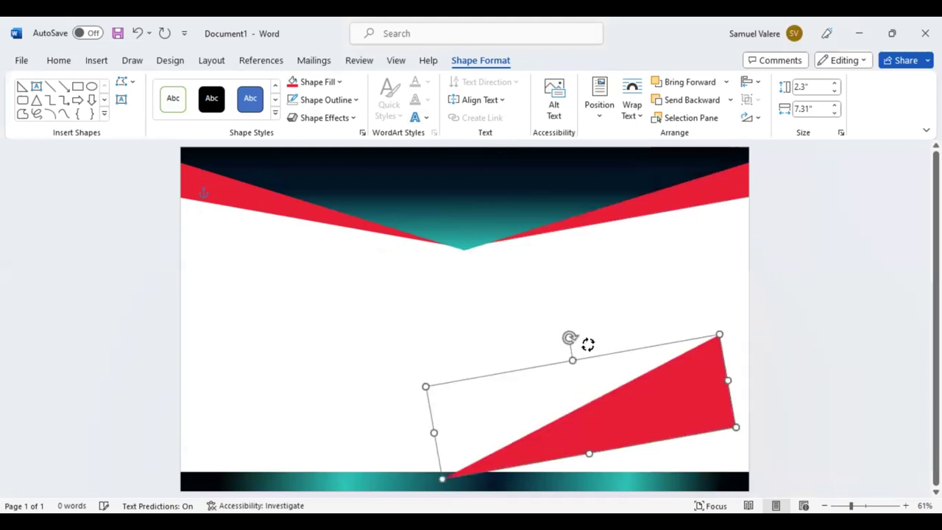
{"action": "left_click_drag", "start_coordinate": [588, 344], "coordinate": [586, 339]}
{"action": "left_click_drag", "start_coordinate": [664, 439], "coordinate": [690, 453]}
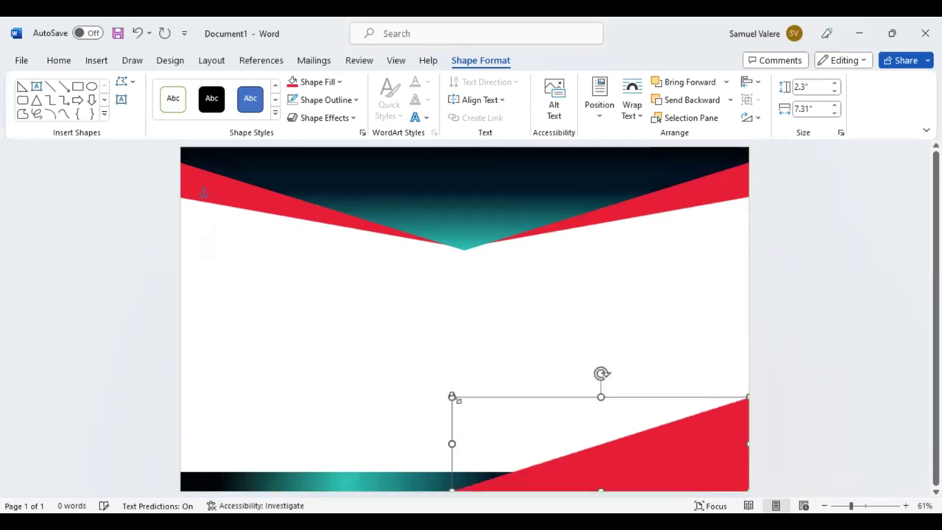
{"action": "left_click_drag", "start_coordinate": [452, 397], "coordinate": [410, 389]}
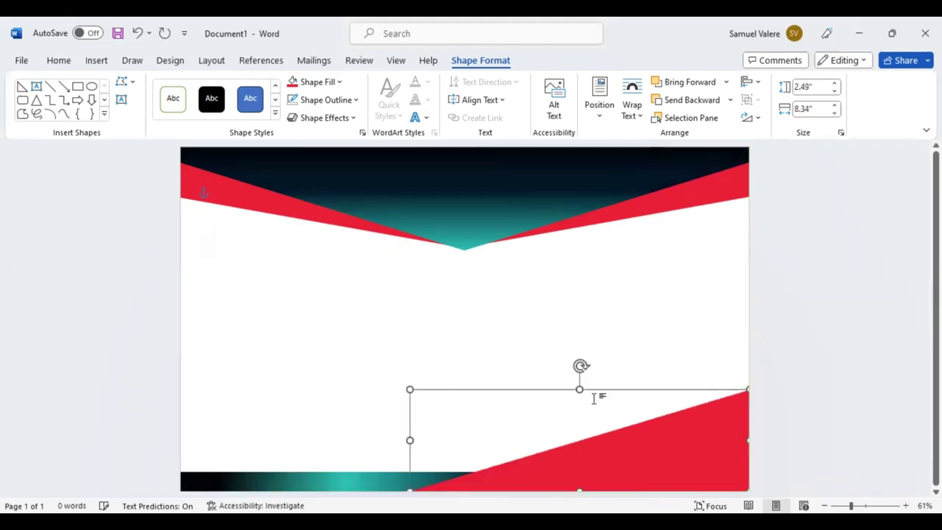
{"action": "mouse_move", "coordinate": [579, 390]}
{"action": "left_mouse_down"}
{"action": "mouse_move", "coordinate": [584, 421]}
{"action": "mouse_move", "coordinate": [614, 469]}
{"action": "left_mouse_up"}
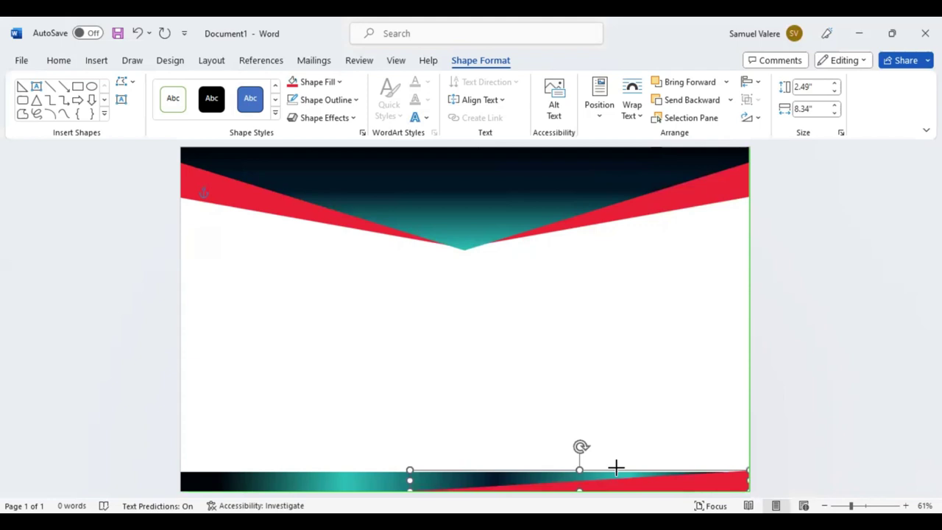
{"action": "left_click_drag", "start_coordinate": [614, 469], "coordinate": [581, 467]}
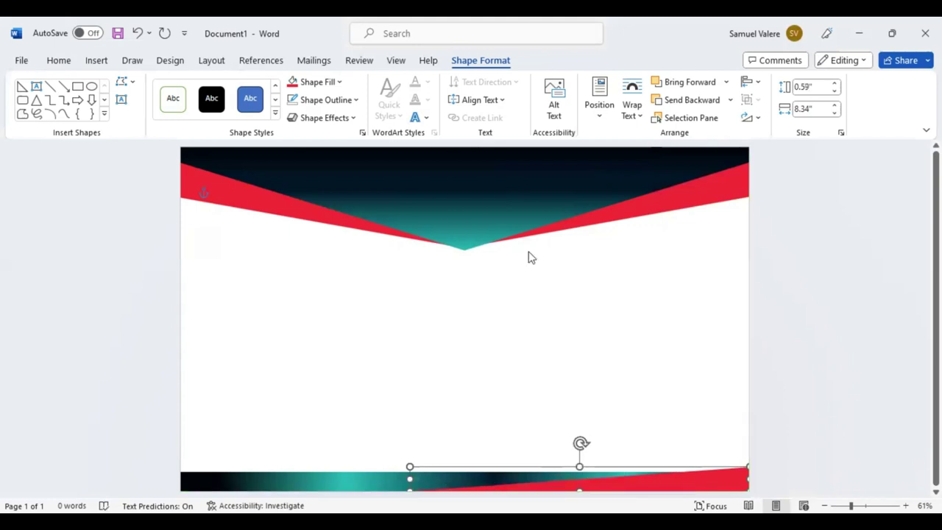
- Reposition and heighten the bottom red wedge, then send it behind the gradient band
{"action": "left_click", "coordinate": [409, 476]}
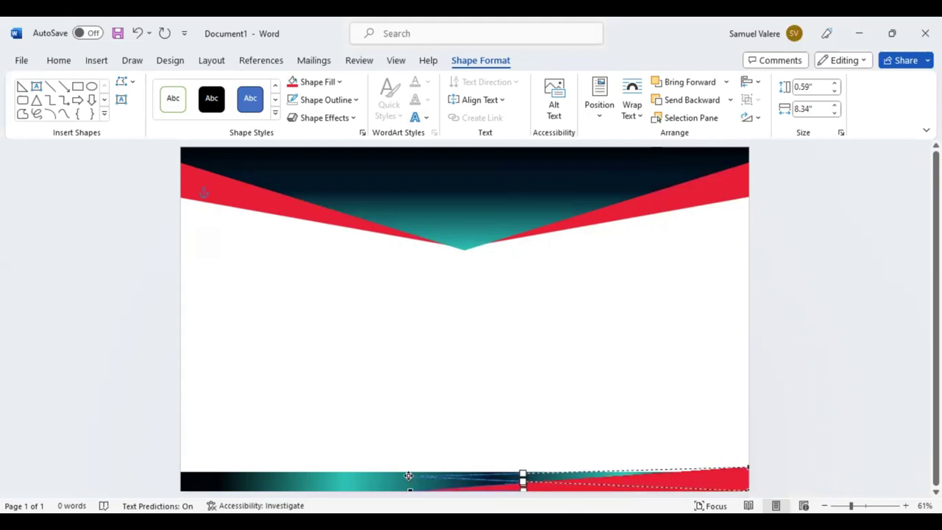
{"action": "left_click_drag", "start_coordinate": [409, 476], "coordinate": [407, 473]}
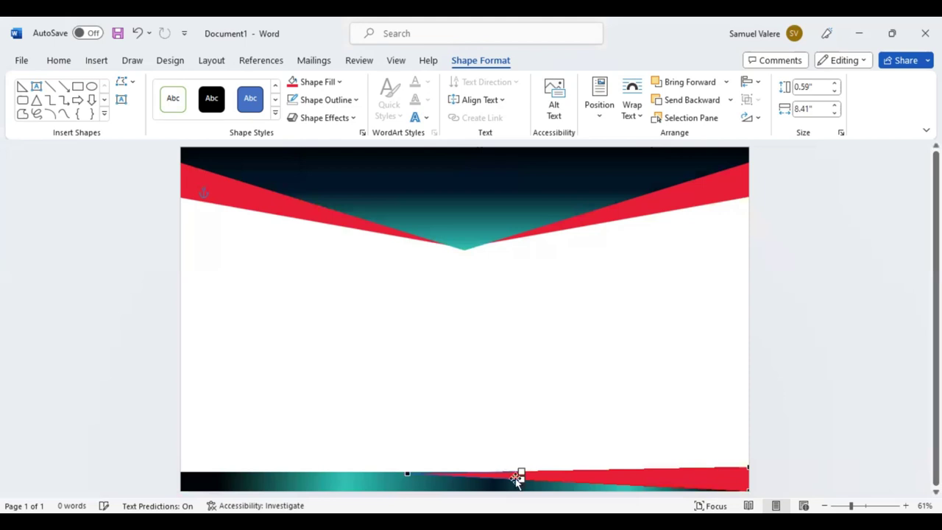
{"action": "left_click", "coordinate": [566, 446]}
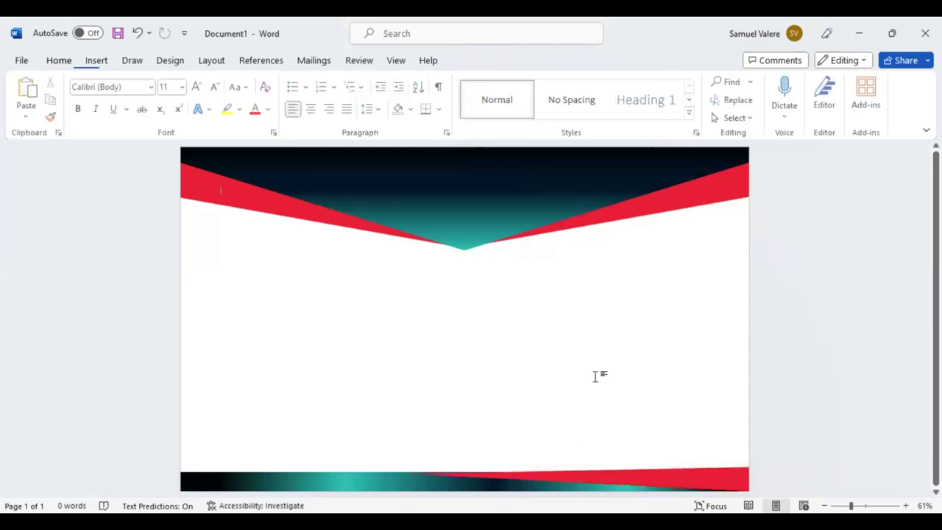
{"action": "left_click", "coordinate": [664, 473]}
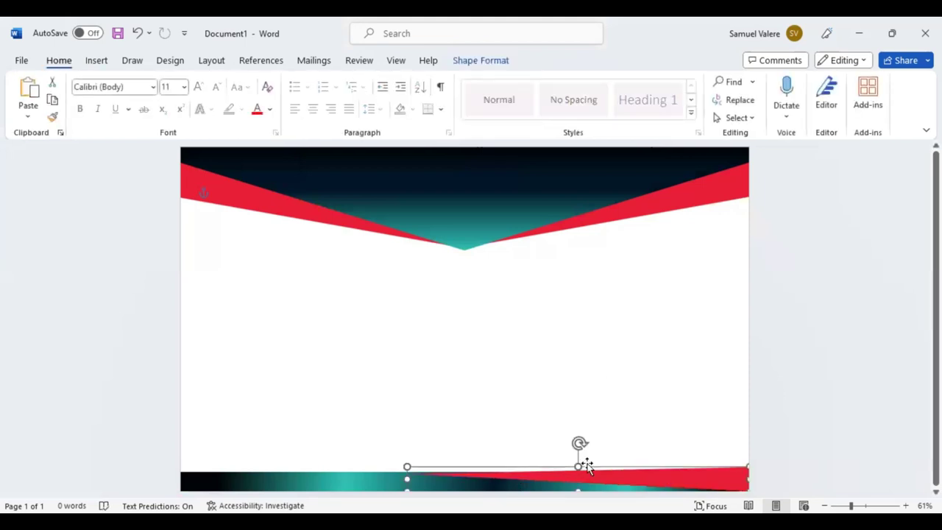
{"action": "left_click_drag", "start_coordinate": [578, 464], "coordinate": [579, 436]}
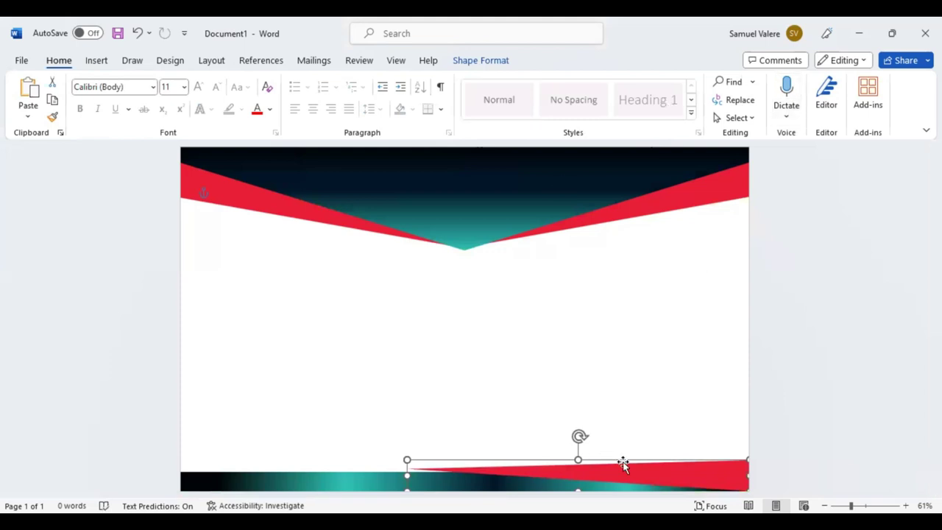
{"action": "left_click", "coordinate": [685, 100]}
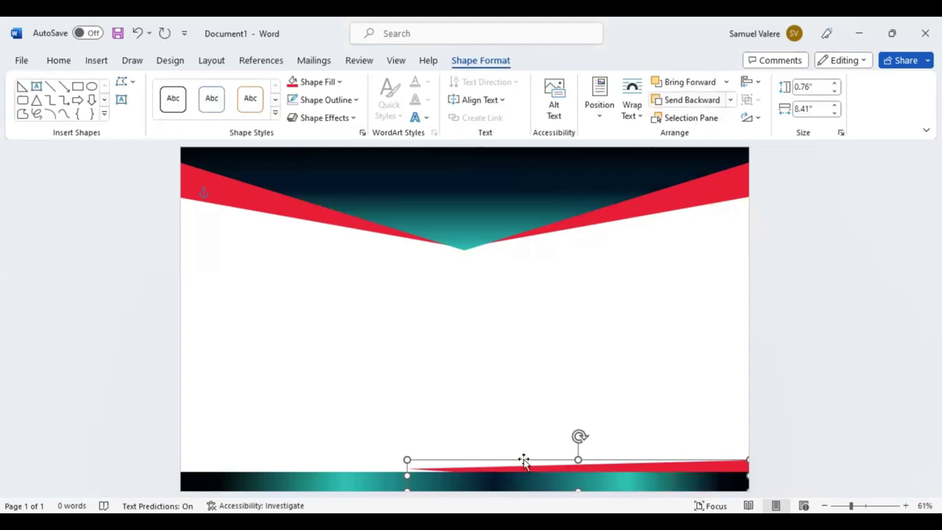
- Edit the red shape's points to thin it into a tapering strip on the right
{"action": "right_click", "coordinate": [551, 233]}
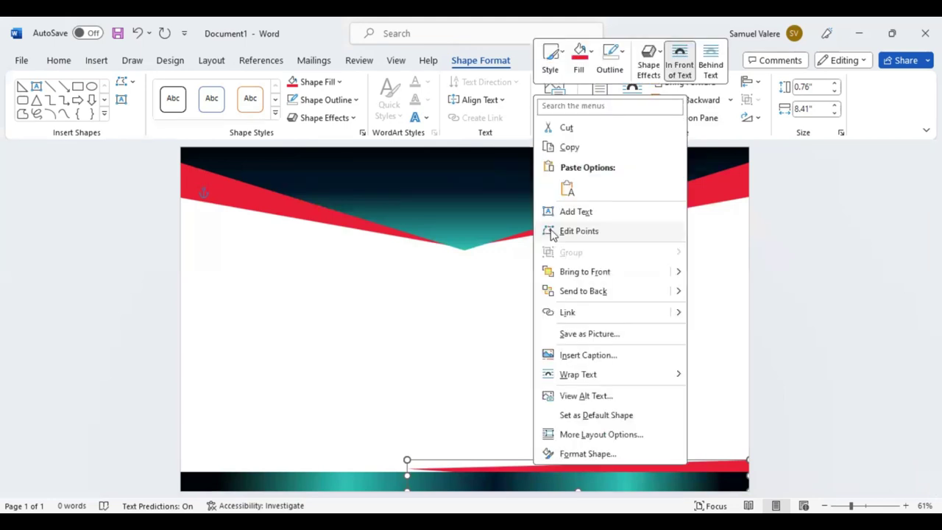
{"action": "left_click", "coordinate": [552, 232]}
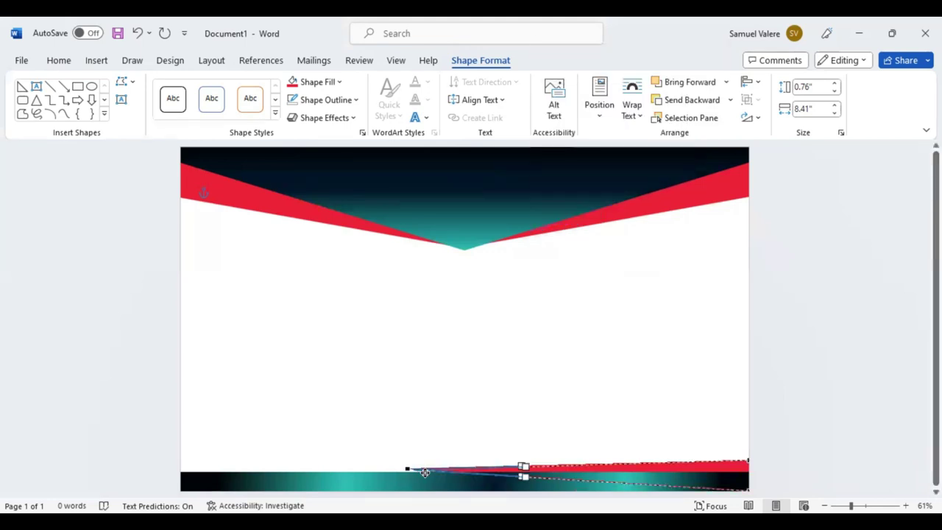
{"action": "left_click", "coordinate": [425, 472]}
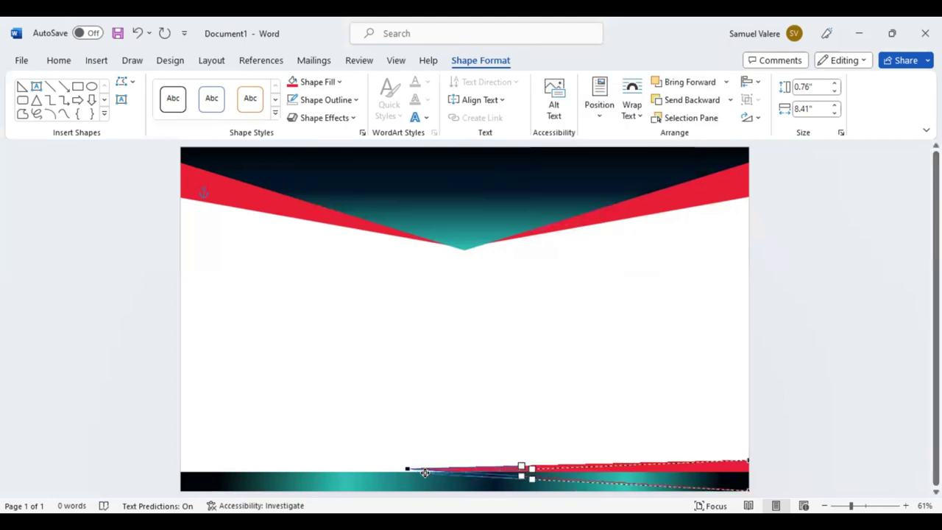
{"action": "left_click_drag", "start_coordinate": [425, 472], "coordinate": [425, 473]}
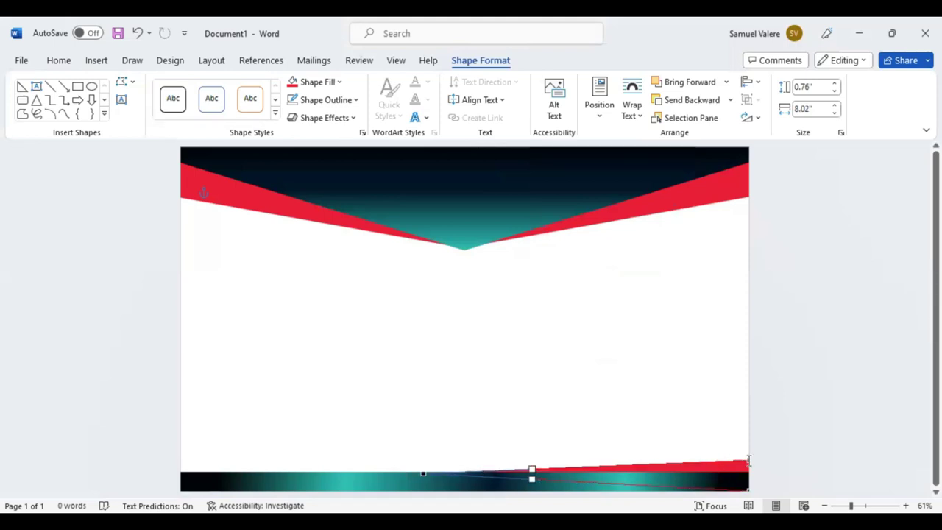
{"action": "left_click_drag", "start_coordinate": [747, 465], "coordinate": [748, 467]}
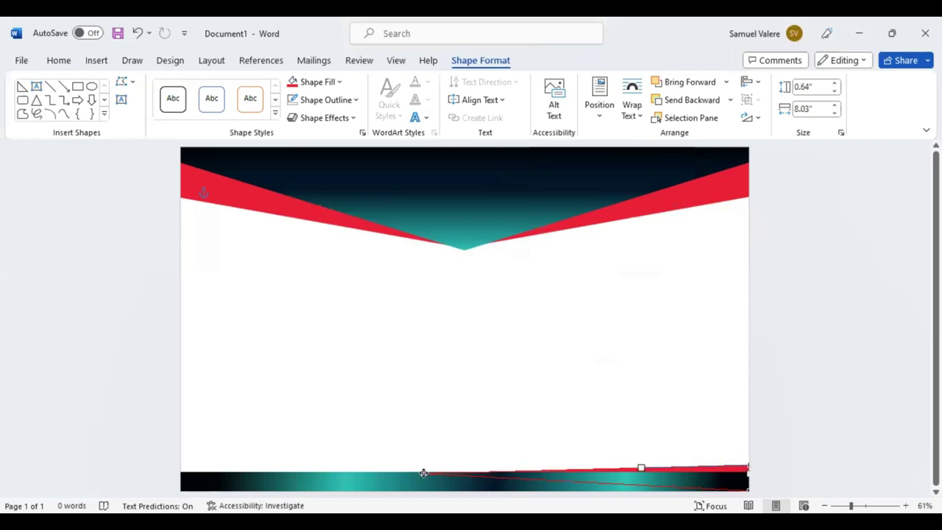
{"action": "left_click_drag", "start_coordinate": [423, 473], "coordinate": [424, 472]}
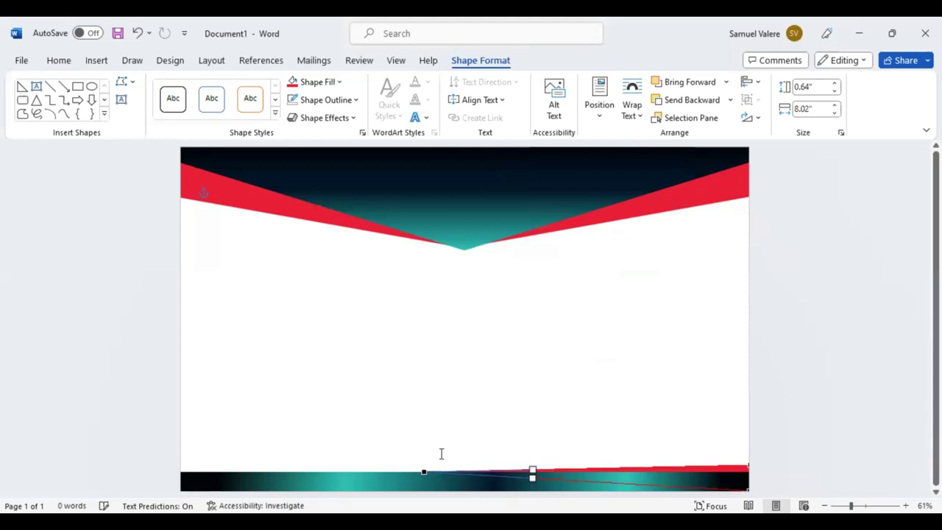
{"action": "left_click", "coordinate": [681, 468]}
{"action": "left_click", "coordinate": [662, 465]}
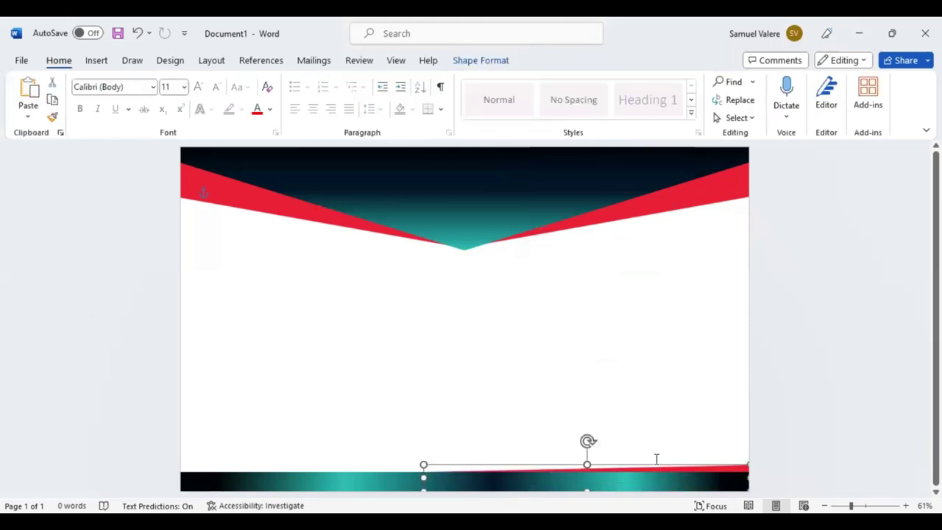
- Flip the red strip horizontally to make a mirrored copy
{"action": "mouse_move", "coordinate": [668, 465]}
{"action": "left_mouse_down"}
{"action": "mouse_move", "coordinate": [687, 485]}
{"action": "mouse_move", "coordinate": [671, 475]}
{"action": "left_mouse_up"}
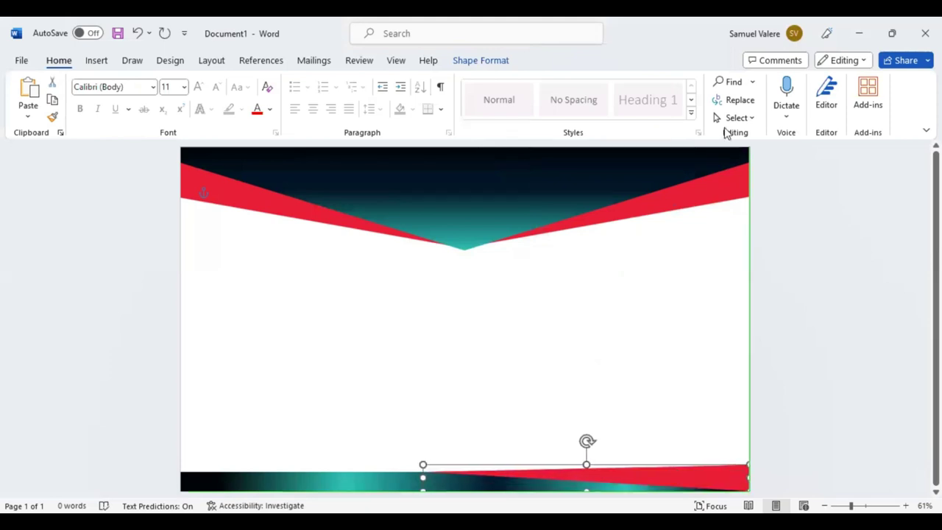
{"action": "left_click", "coordinate": [479, 61]}
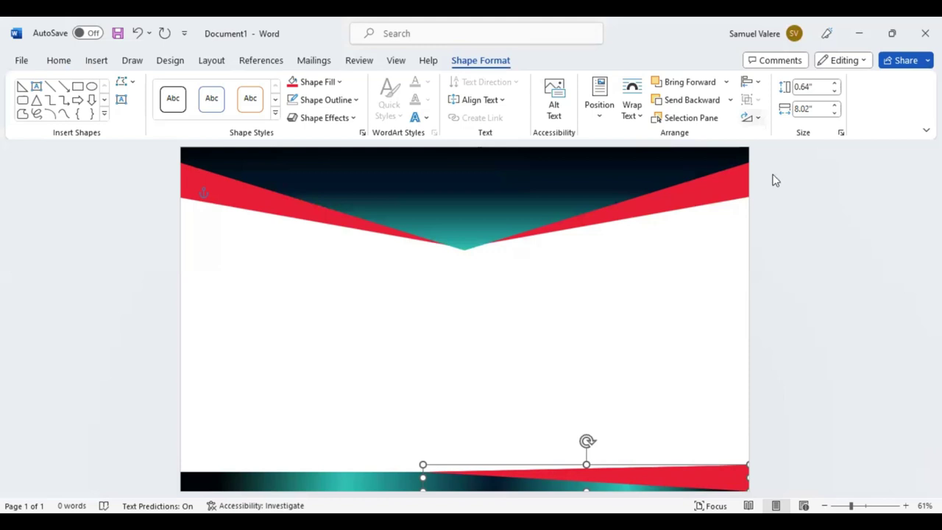
{"action": "left_click", "coordinate": [751, 118]}
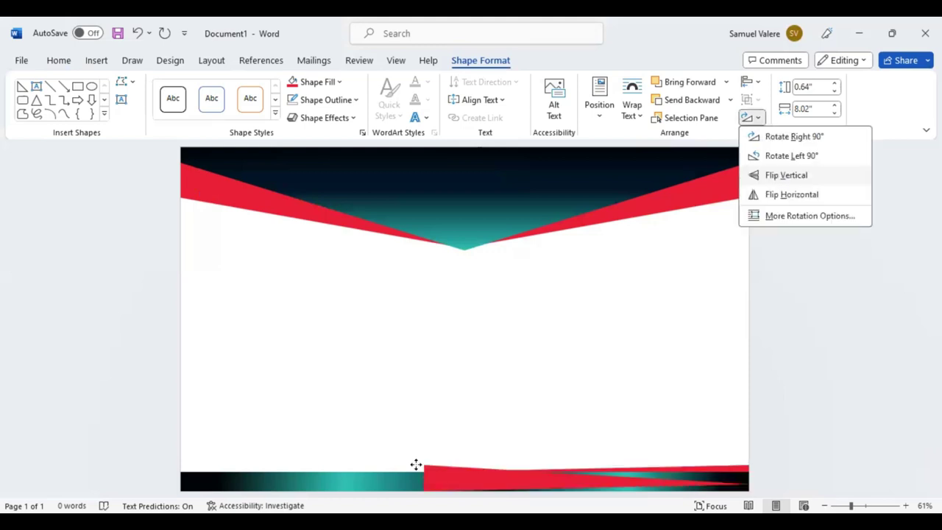
{"action": "left_click", "coordinate": [248, 475]}
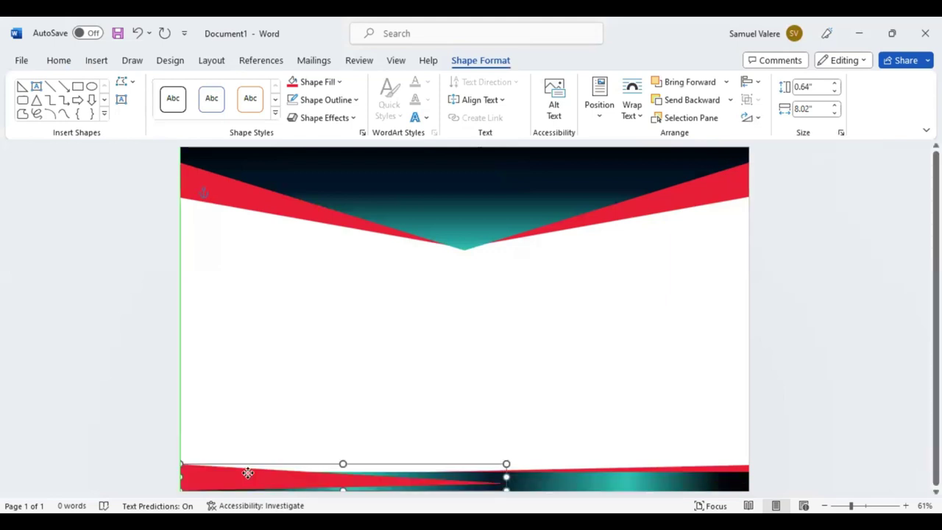
- Position the mirrored red strip flush at the bottom-left page edge above the band
{"action": "left_click_drag", "start_coordinate": [248, 474], "coordinate": [251, 466]}
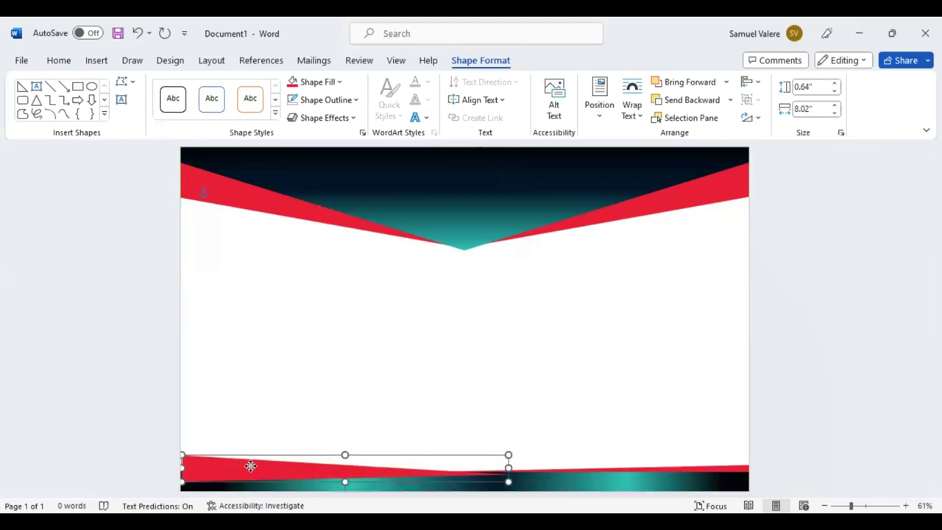
{"action": "key", "text": "ctrl+Up"}
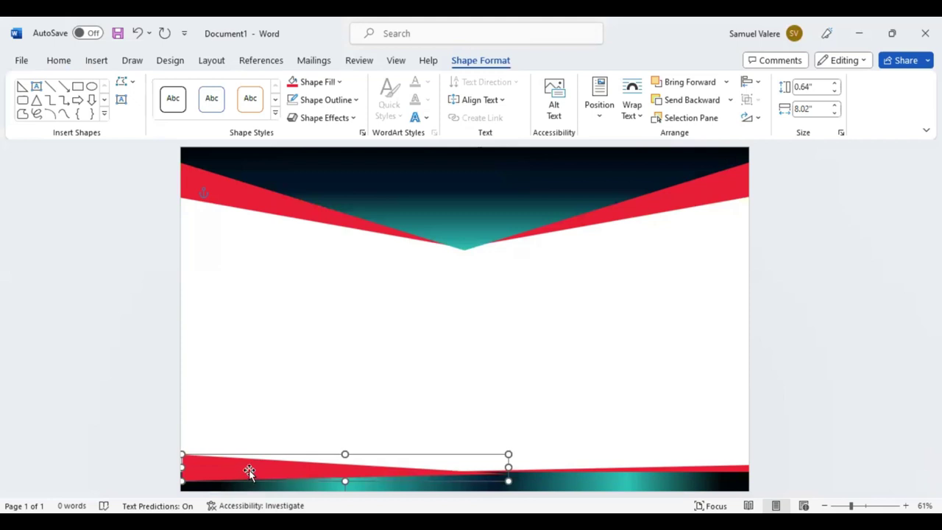
{"action": "left_click_drag", "start_coordinate": [247, 468], "coordinate": [245, 469]}
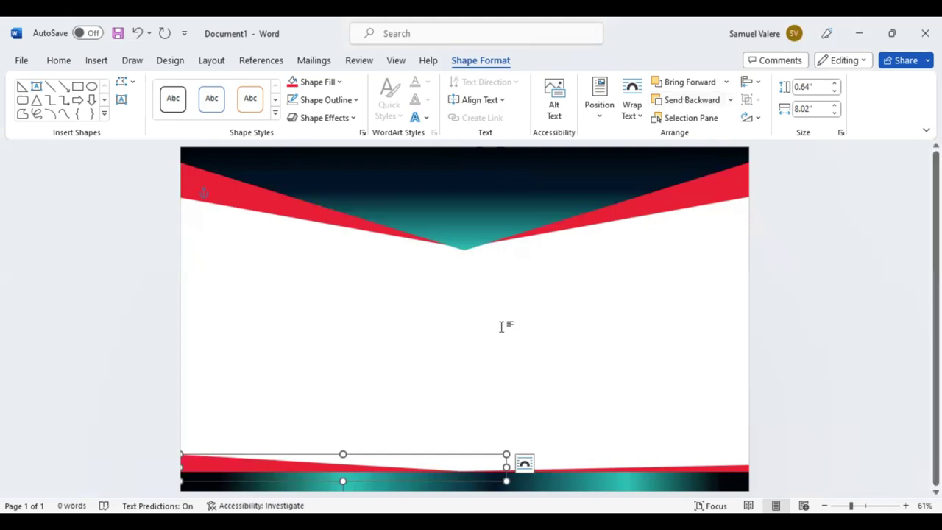
{"action": "key", "text": "Down"}
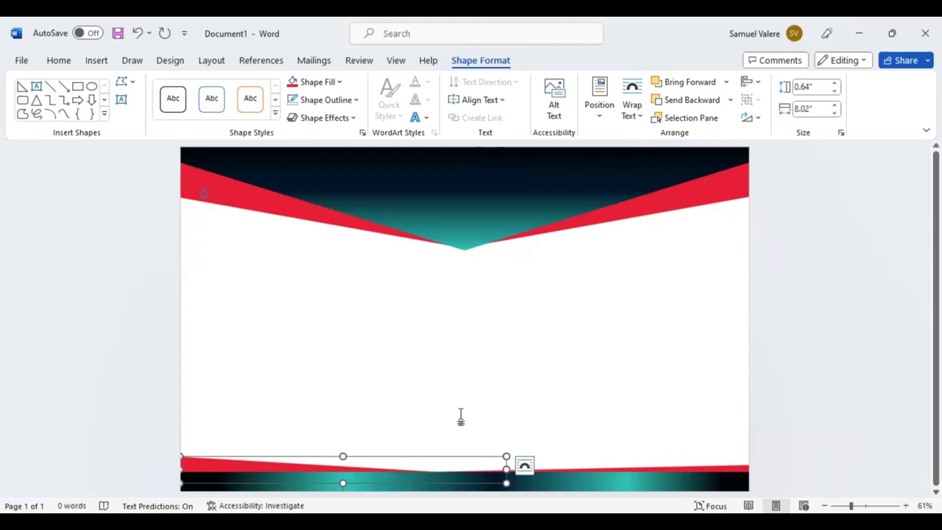
{"action": "key", "text": "Up"}
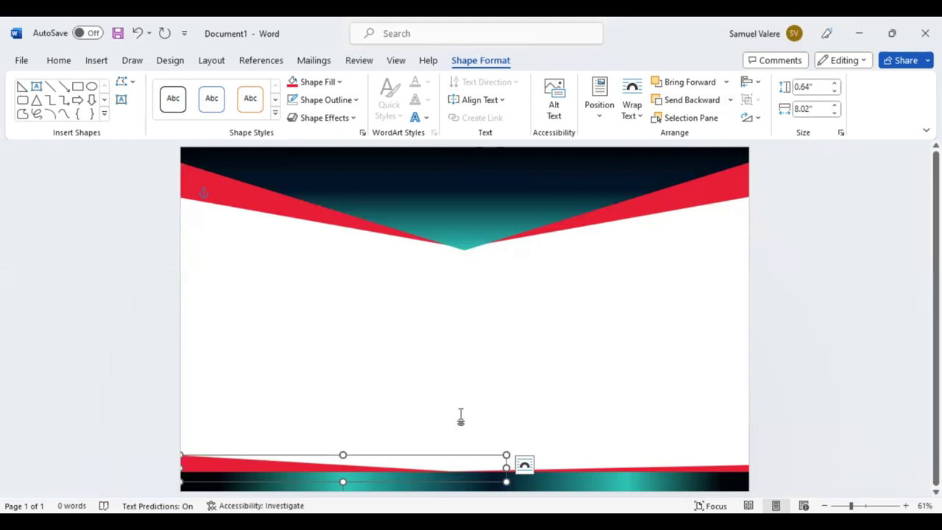
{"action": "key", "text": "Down"}
{"action": "key", "text": "Down"}
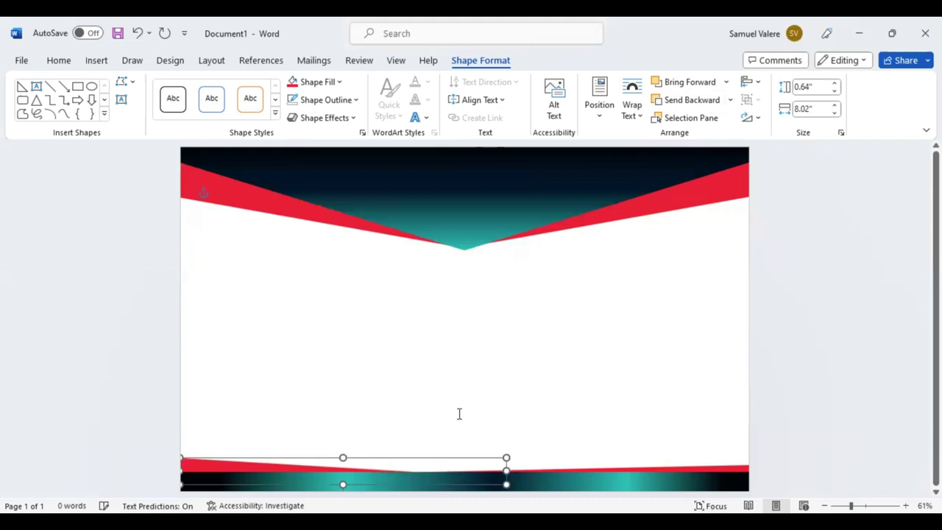
{"action": "key", "text": "Down"}
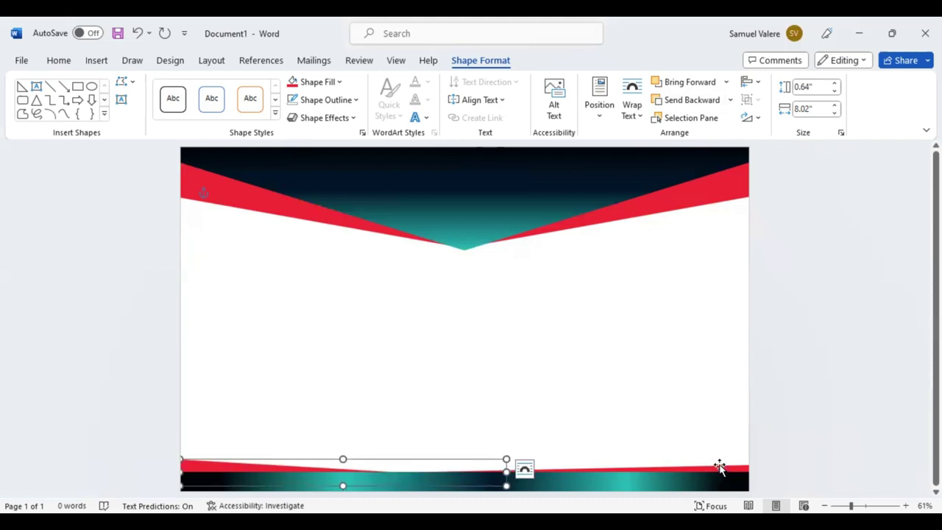
- Move the gradient footer band into place and stretch it to 8.05" beneath the red edges
{"action": "left_click_drag", "start_coordinate": [720, 468], "coordinate": [720, 467]}
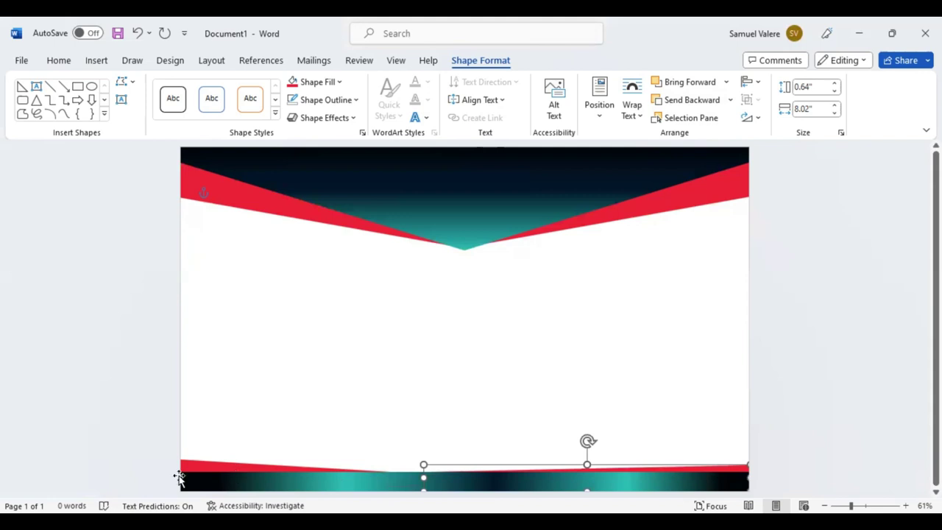
{"action": "left_click_drag", "start_coordinate": [180, 478], "coordinate": [189, 465]}
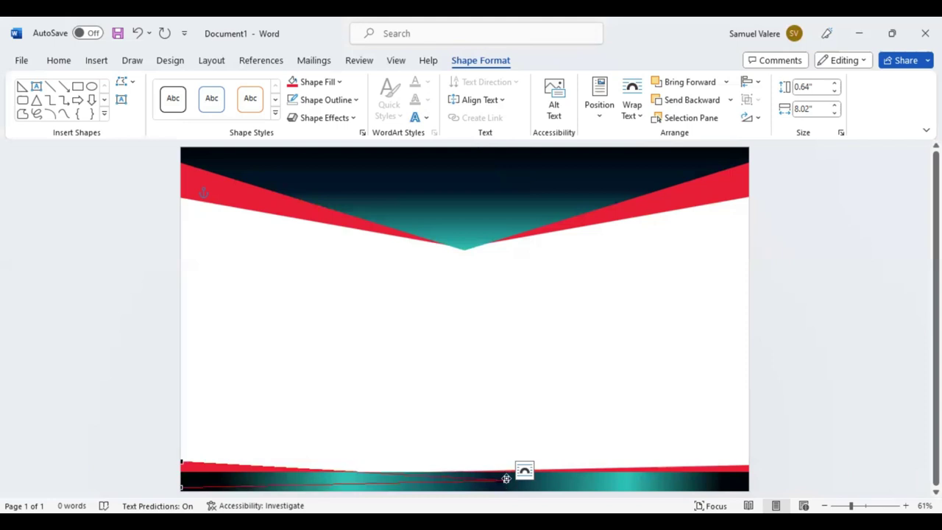
{"action": "left_click_drag", "start_coordinate": [506, 478], "coordinate": [397, 477]}
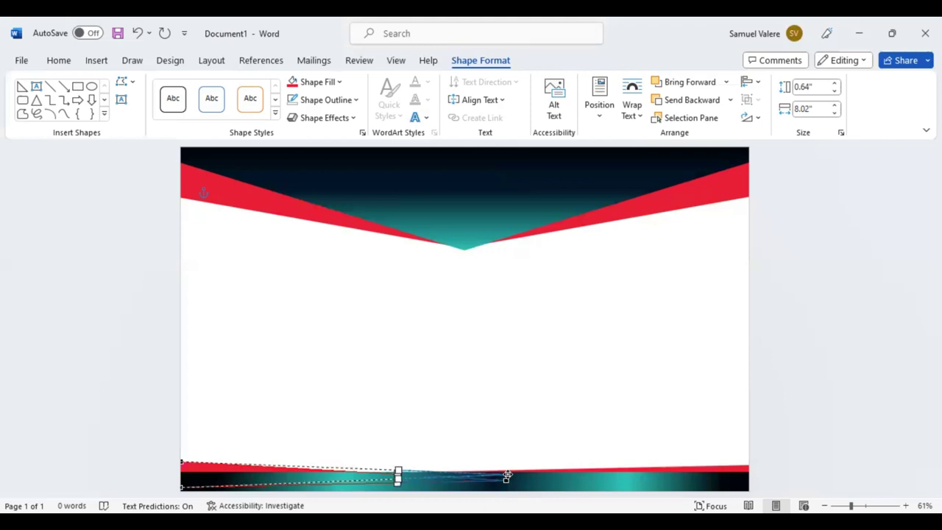
{"action": "left_click", "coordinate": [515, 417]}
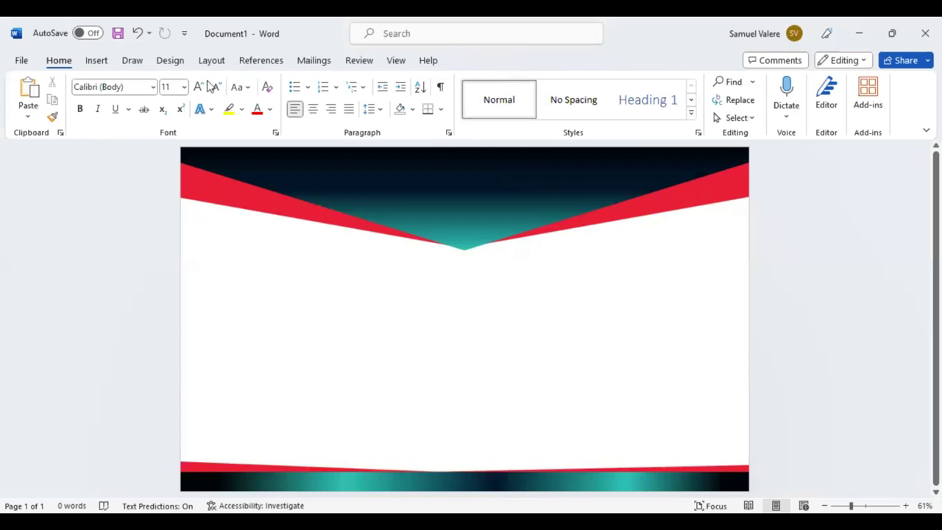
{"action": "scroll", "coordinate": [211, 87], "scroll_direction": "down", "scroll_amount": 1}
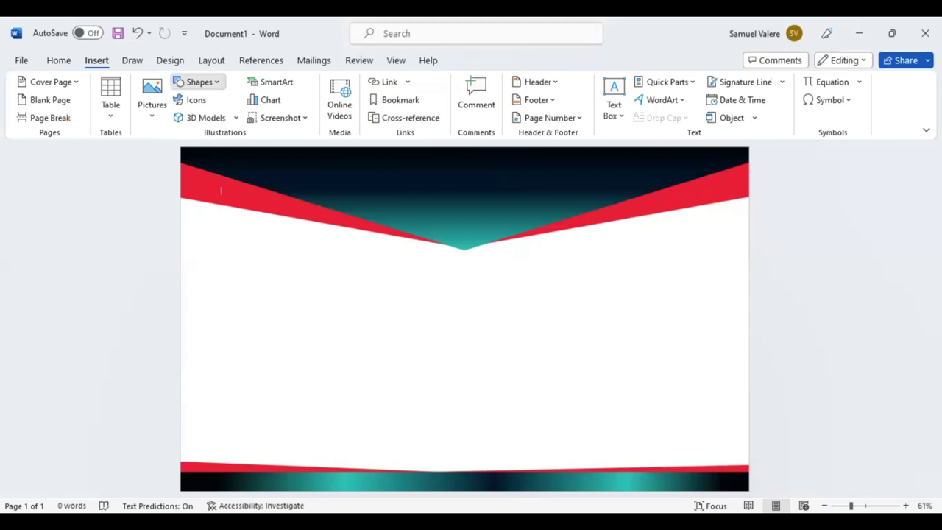
- Finish typing CERTIFICATE, centre it, grow it to 36 pt and fit the box to the word
{"action": "left_click", "coordinate": [469, 329]}
{"action": "type", "text": "icat"}
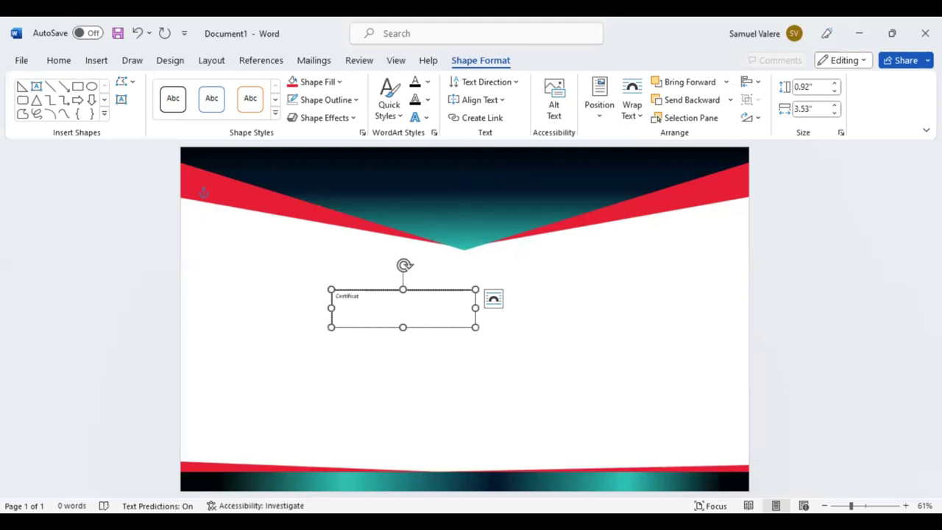
{"action": "type", "text": "e"}
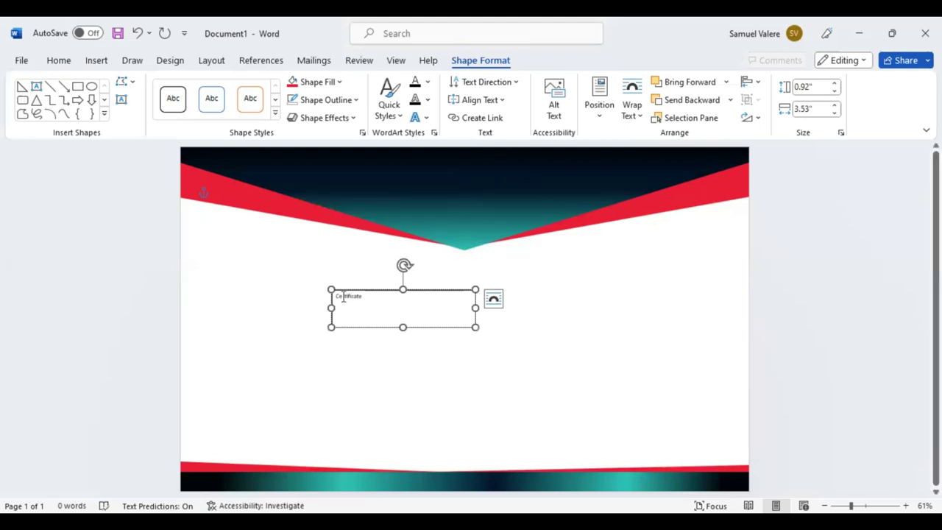
{"action": "key", "text": "ctrl+a"}
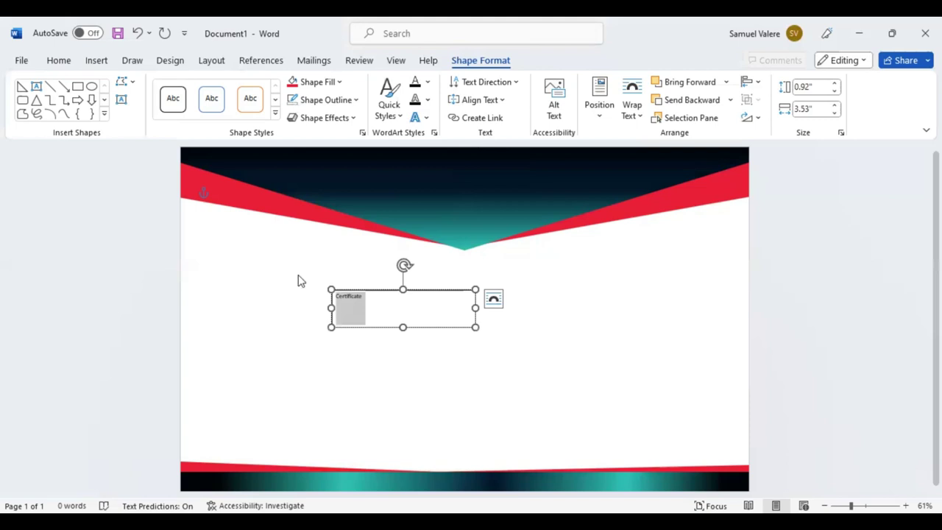
{"action": "left_click", "coordinate": [65, 63]}
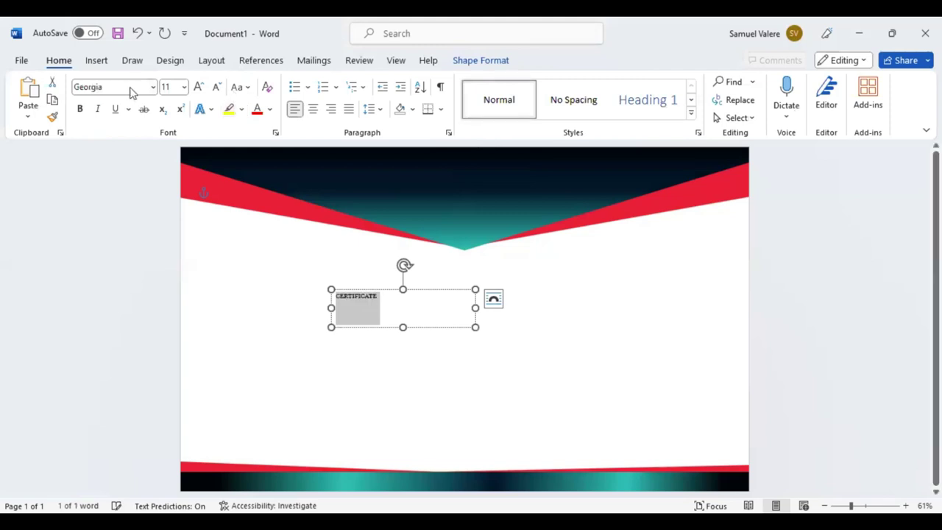
{"action": "key", "text": "ctrl+e"}
{"action": "left_click", "coordinate": [200, 88]}
{"action": "left_click", "coordinate": [200, 88]}
{"action": "left_click", "coordinate": [200, 89]}
{"action": "left_click", "coordinate": [200, 89]}
{"action": "left_click", "coordinate": [201, 88]}
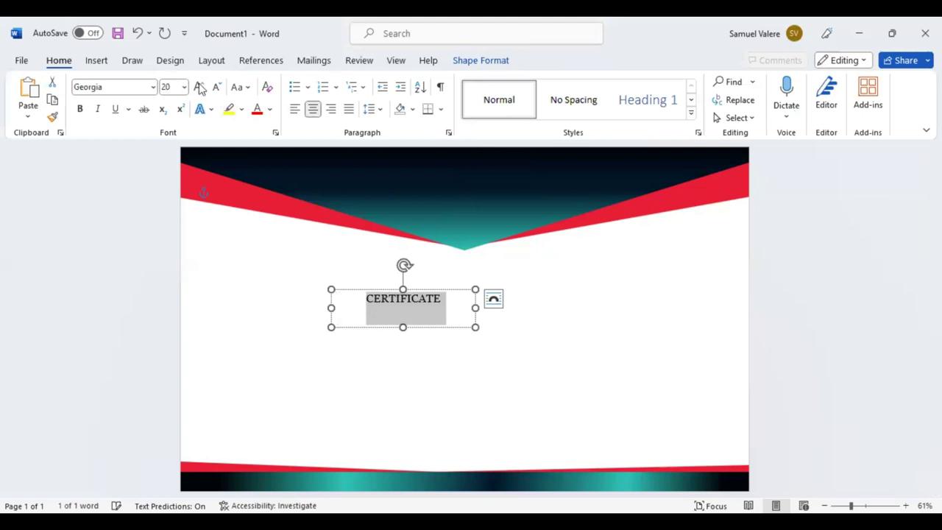
{"action": "left_click", "coordinate": [200, 89]}
{"action": "left_click", "coordinate": [200, 89]}
{"action": "left_click", "coordinate": [200, 88]}
{"action": "left_click", "coordinate": [200, 89]}
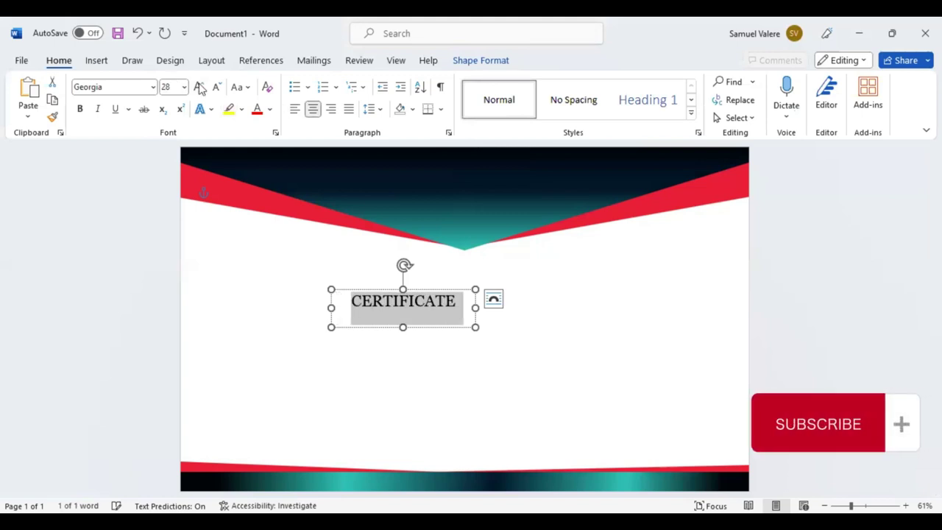
{"action": "left_click", "coordinate": [200, 88]}
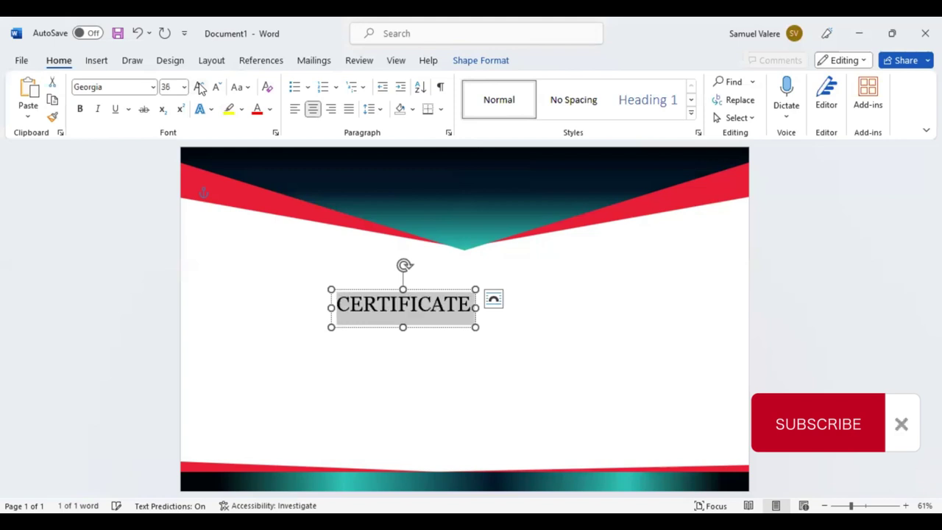
{"action": "left_click", "coordinate": [408, 318]}
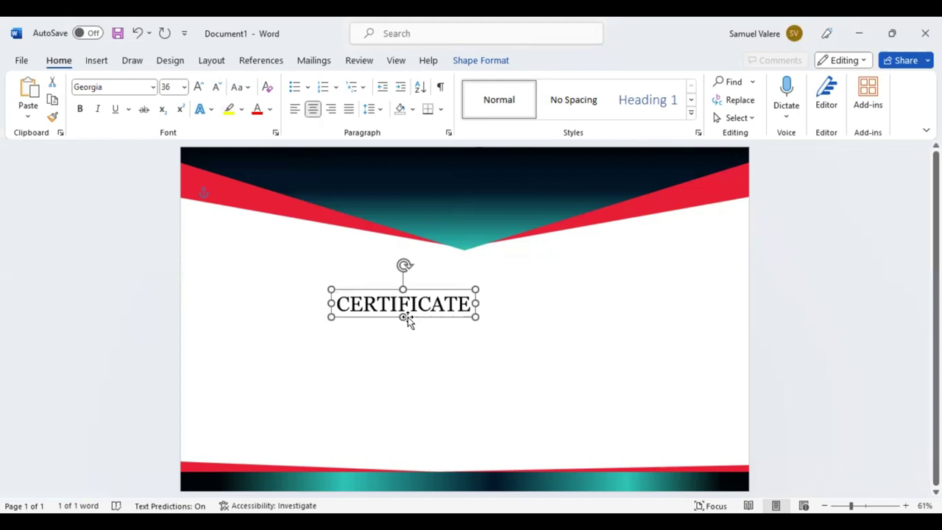
- Move the CERTIFICATE box into the dark header, expand its letter spacing by 4 pt, and recentre it
{"action": "mouse_move", "coordinate": [408, 317]}
{"action": "left_mouse_down"}
{"action": "mouse_move", "coordinate": [446, 192]}
{"action": "mouse_move", "coordinate": [464, 192]}
{"action": "left_mouse_up"}
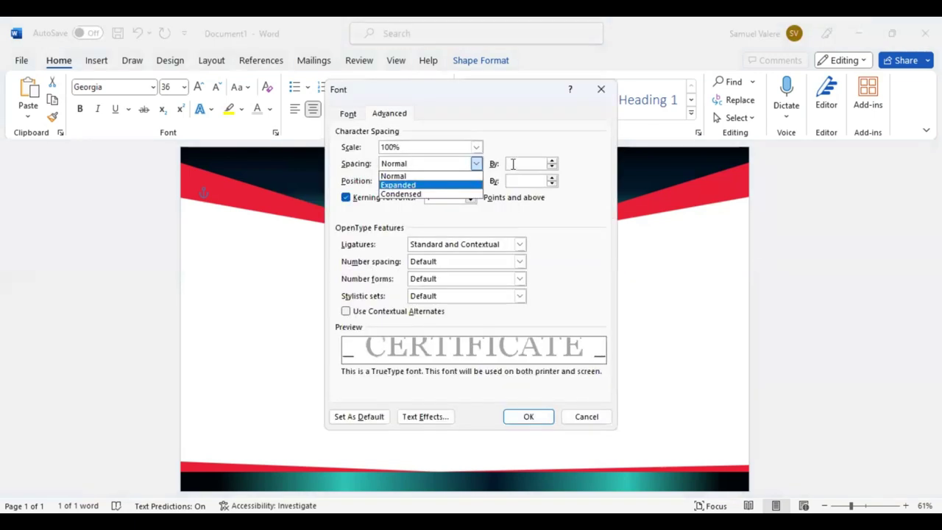
{"action": "left_click", "coordinate": [412, 185]}
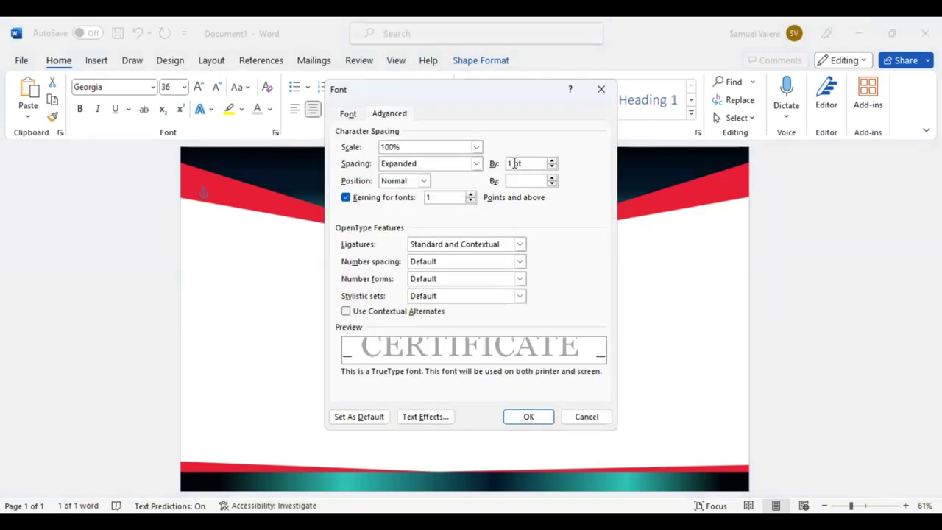
{"action": "left_click", "coordinate": [509, 164]}
{"action": "key", "text": "BackSpace"}
{"action": "type", "text": "4"}
{"action": "key", "text": "Return"}
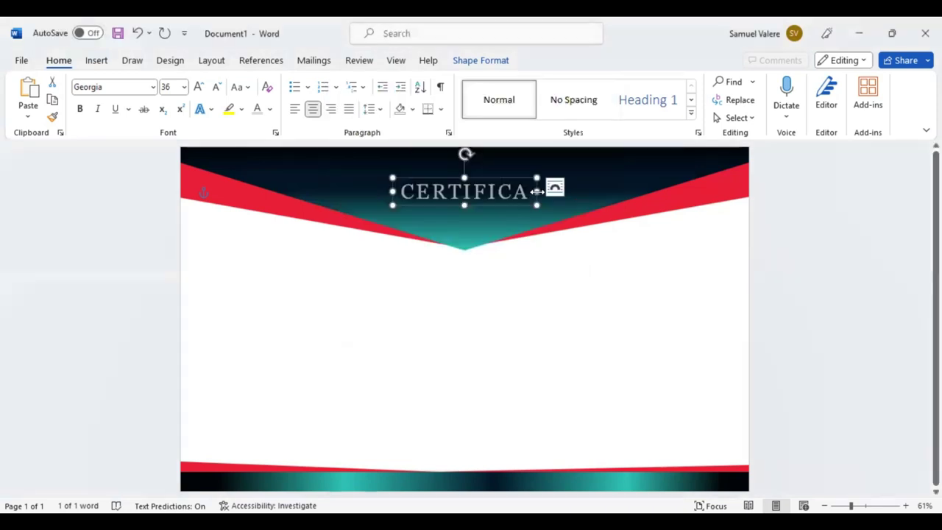
{"action": "left_click_drag", "start_coordinate": [476, 207], "coordinate": [476, 204]}
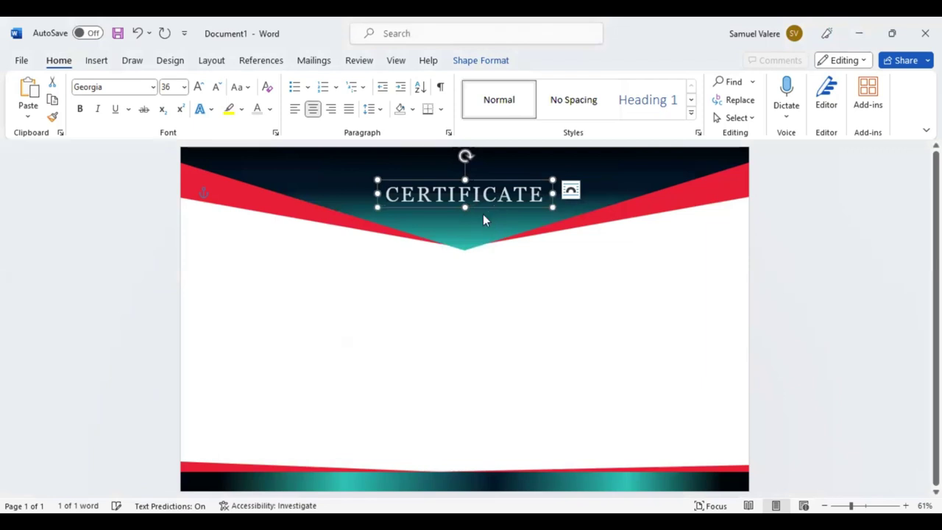
- Duplicate the title box, replace its text with 'Of Appreciation' and shrink the font size
{"action": "key", "text": "ctrl+c"}
{"action": "key", "text": "ctrl+v"}
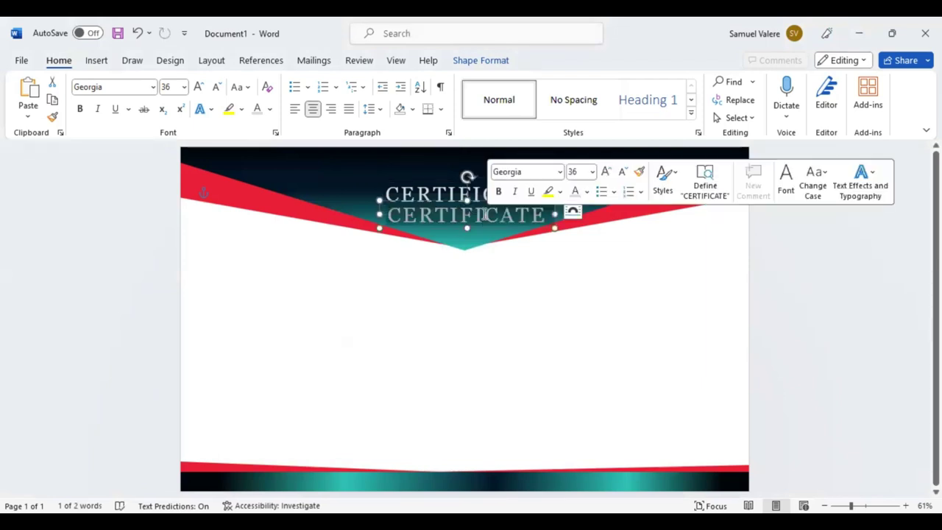
{"action": "type", "text": "jO"}
{"action": "key", "text": "BackSpace"}
{"action": "key", "text": "BackSpace"}
{"action": "type", "text": "O"}
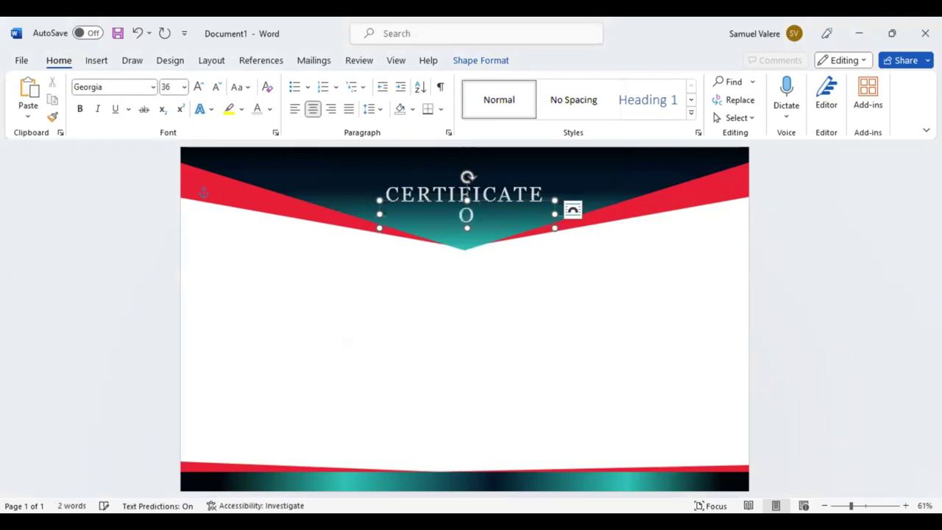
{"action": "type", "text": "f App"}
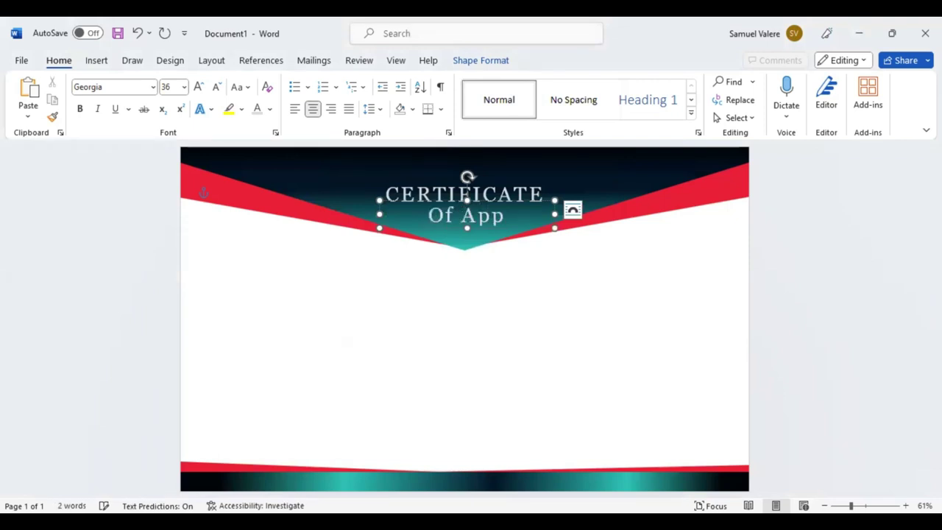
{"action": "type", "text": "reciation"}
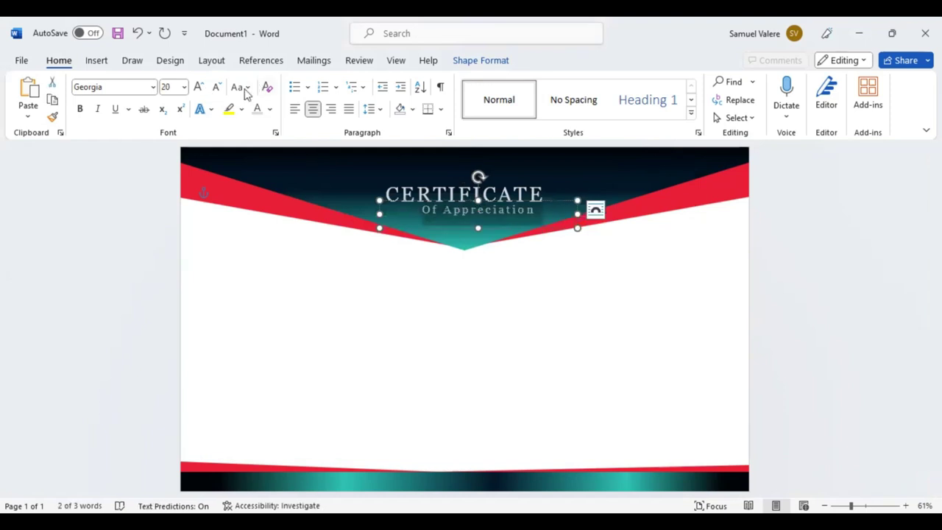
{"action": "left_click", "coordinate": [218, 87]}
{"action": "left_click", "coordinate": [219, 87]}
{"action": "left_click", "coordinate": [219, 86]}
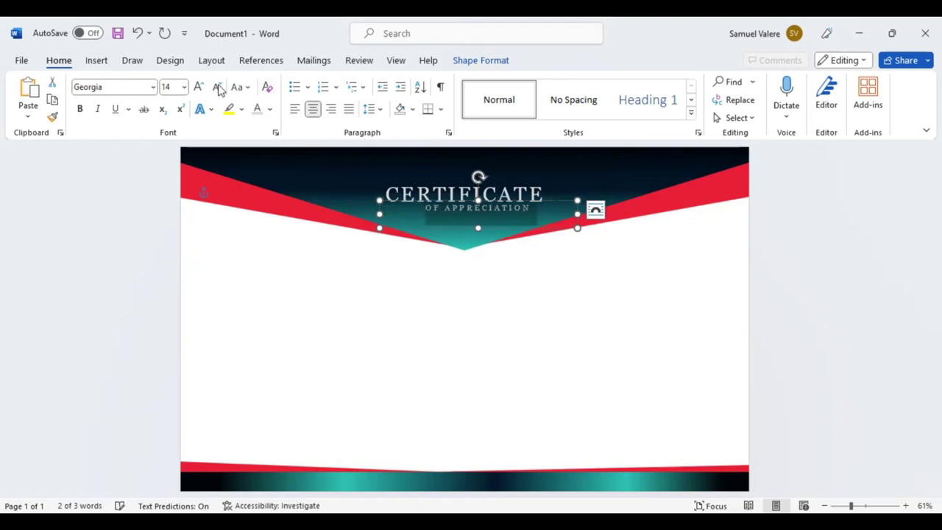
{"action": "left_click", "coordinate": [219, 87]}
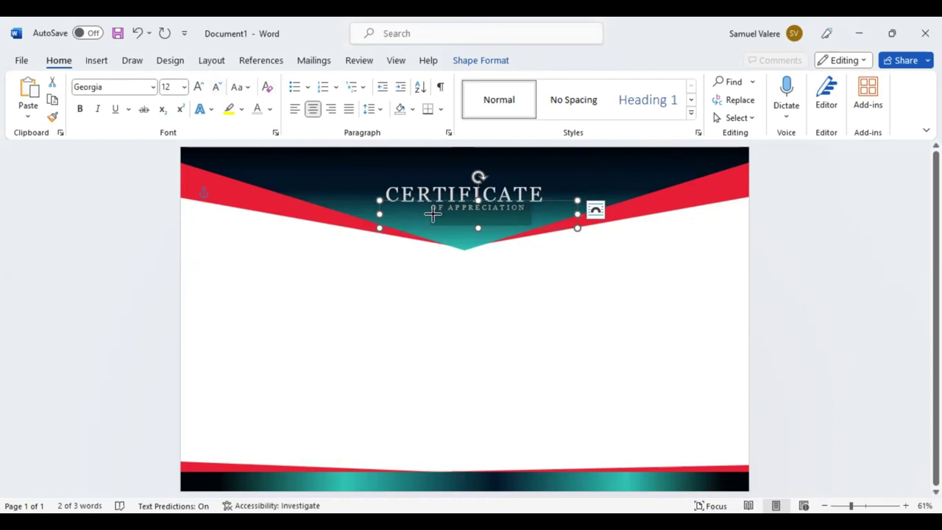
- Centre the subtitle under CERTIFICATE, then shift both down together slightly
{"action": "left_click_drag", "start_coordinate": [444, 216], "coordinate": [482, 217]}
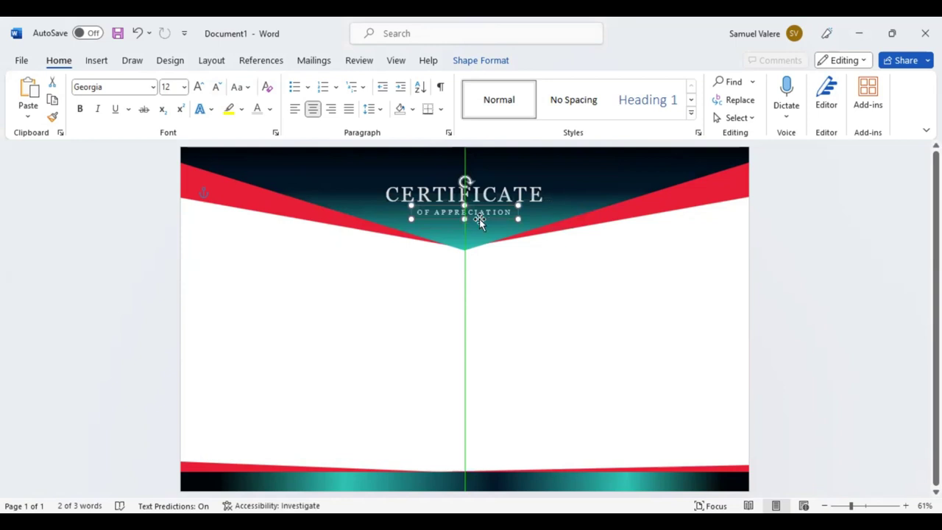
{"action": "left_click_drag", "start_coordinate": [479, 217], "coordinate": [479, 217]}
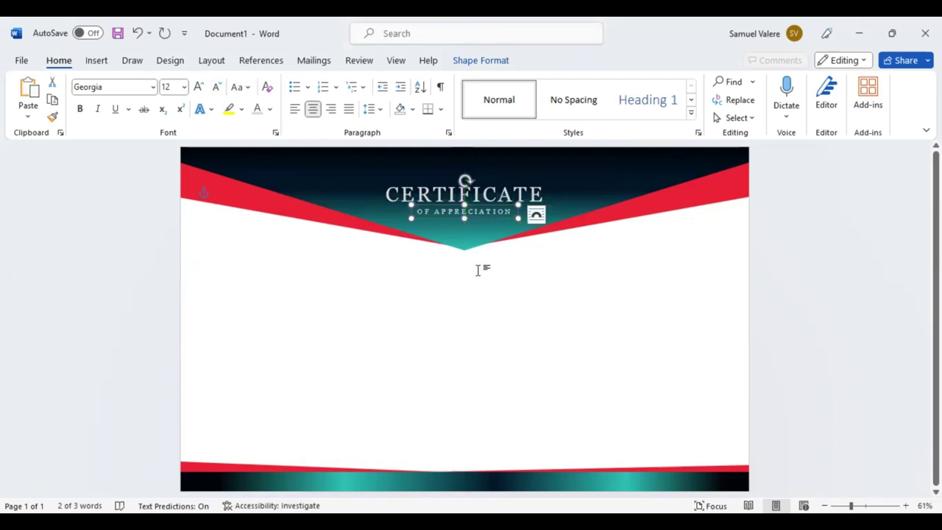
{"action": "key", "text": "Up"}
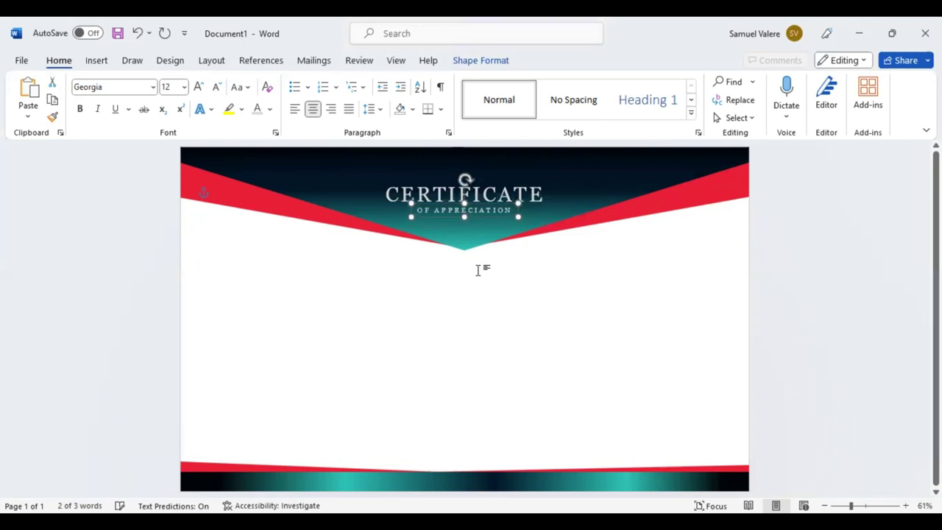
{"action": "key", "text": "Up"}
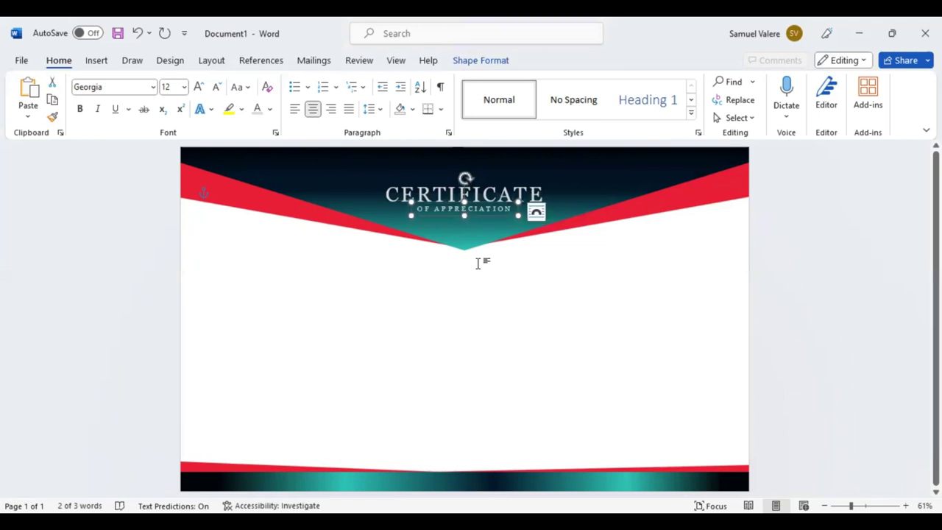
{"action": "key", "text": "ctrl+a"}
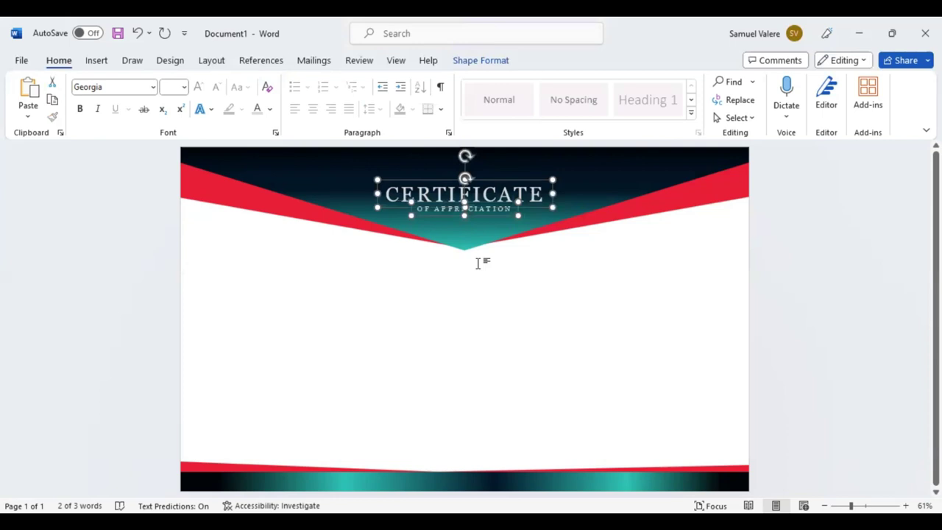
{"action": "key", "text": "Down"}
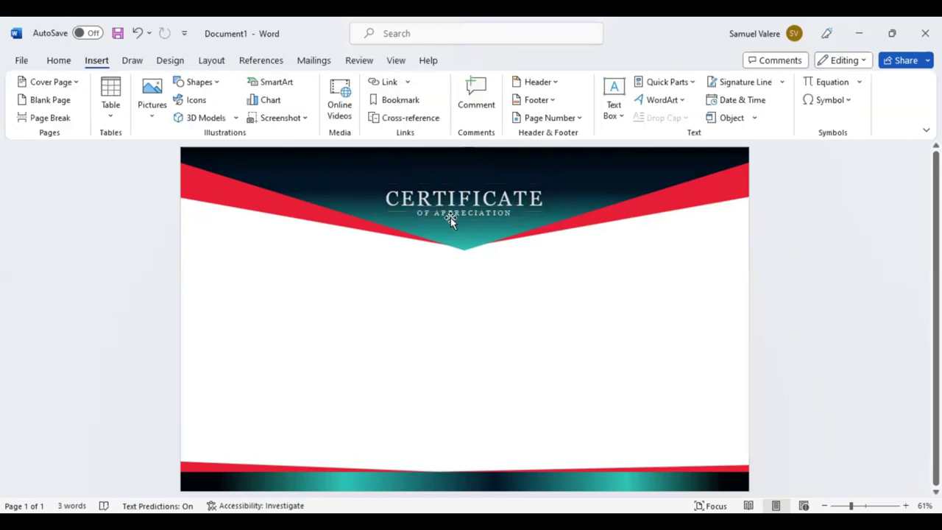
- Duplicate the subtitle below the header, retype it as 'This Certificate Is Greatly Presented To' and widen the box
{"action": "left_click", "coordinate": [486, 223]}
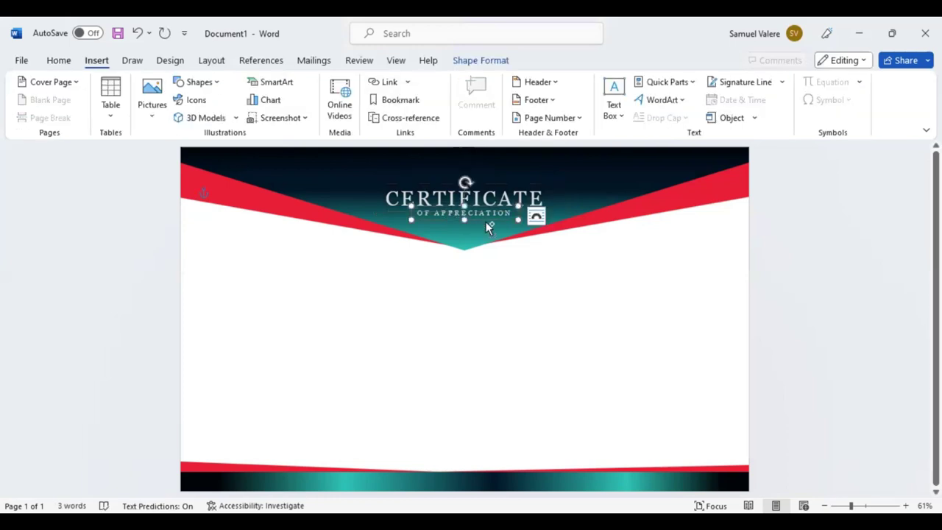
{"action": "key", "text": "ctrl+d"}
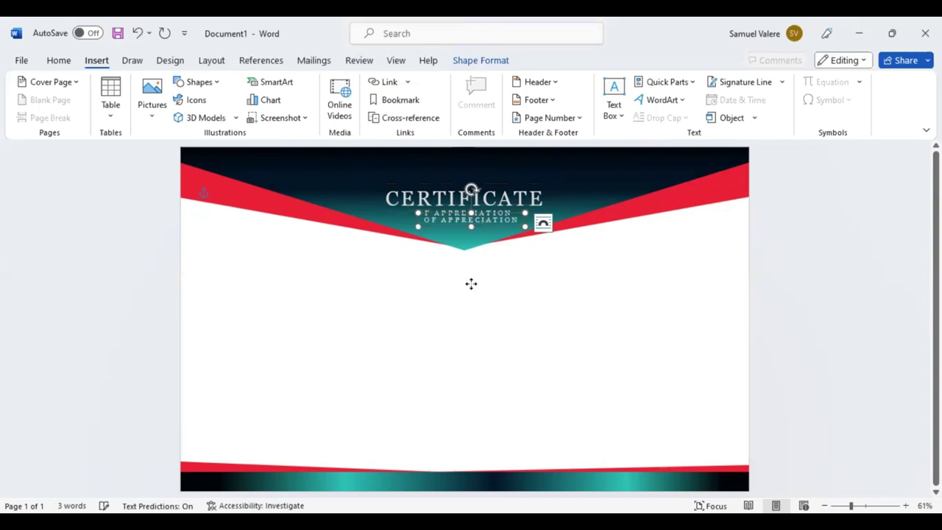
{"action": "left_click_drag", "start_coordinate": [471, 283], "coordinate": [474, 273]}
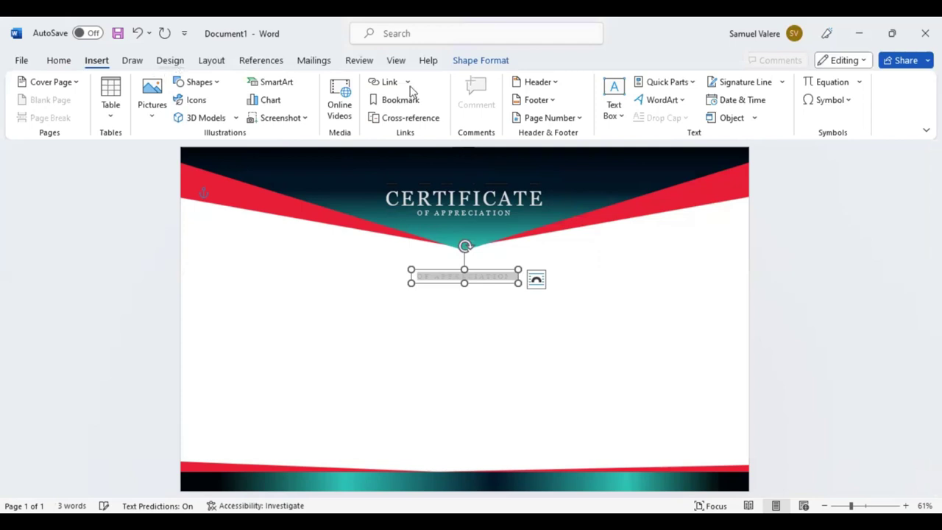
{"action": "left_click", "coordinate": [471, 60]}
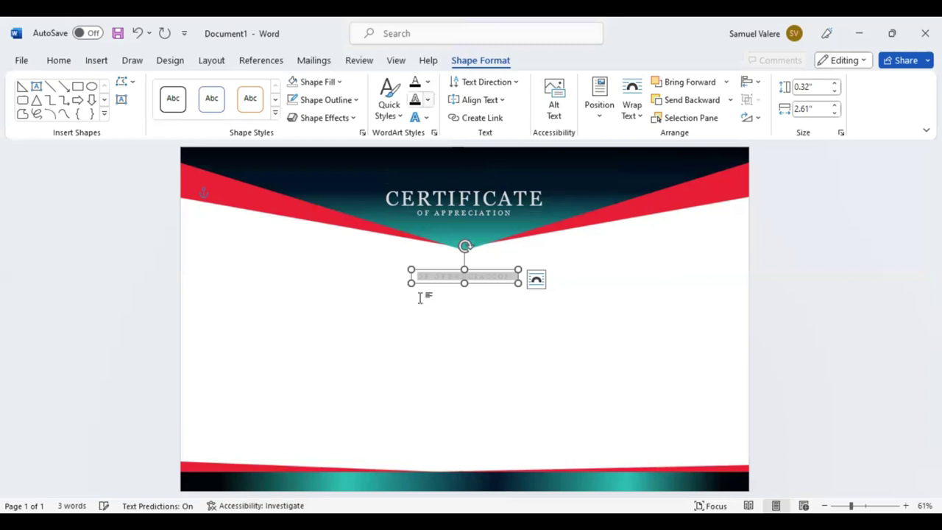
{"action": "type", "text": "This Cert"}
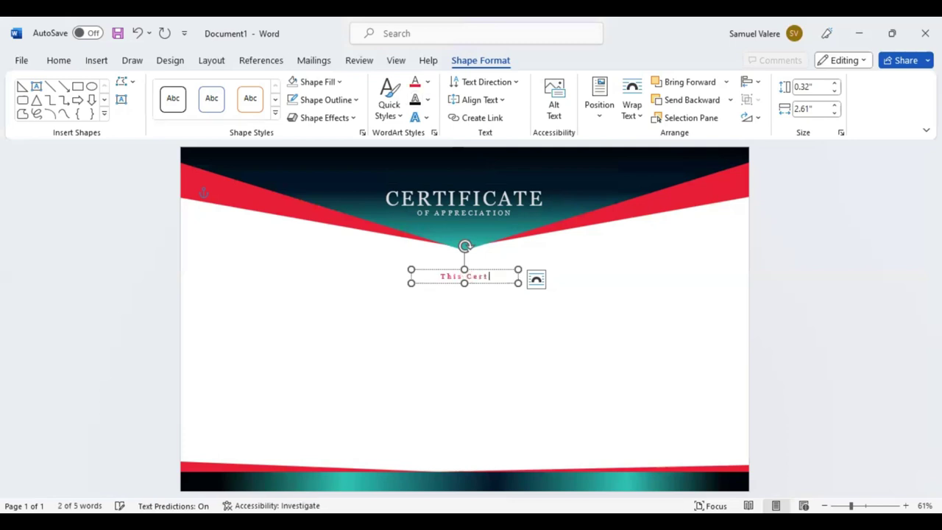
{"action": "type", "text": "ificate I"}
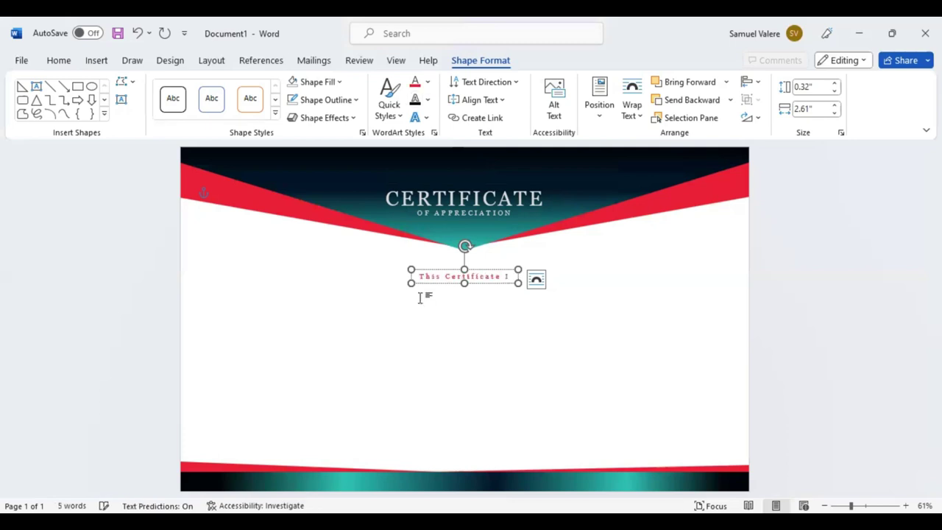
{"action": "type", "text": "s"}
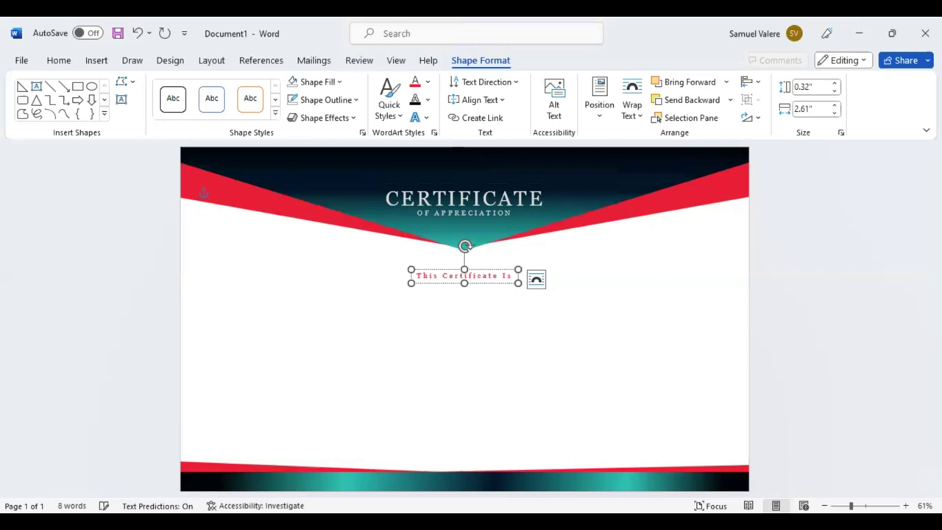
{"action": "left_click_drag", "start_coordinate": [465, 283], "coordinate": [629, 287]}
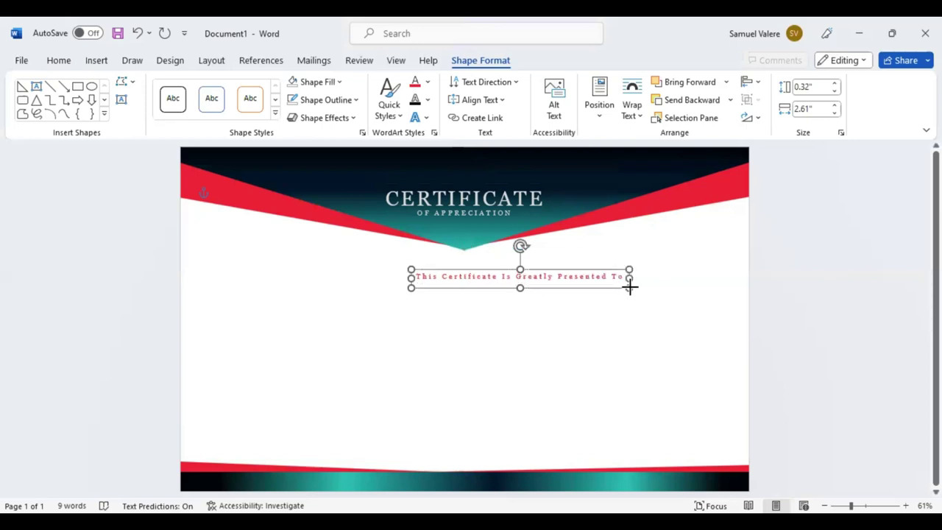
{"action": "left_click_drag", "start_coordinate": [629, 287], "coordinate": [634, 287]}
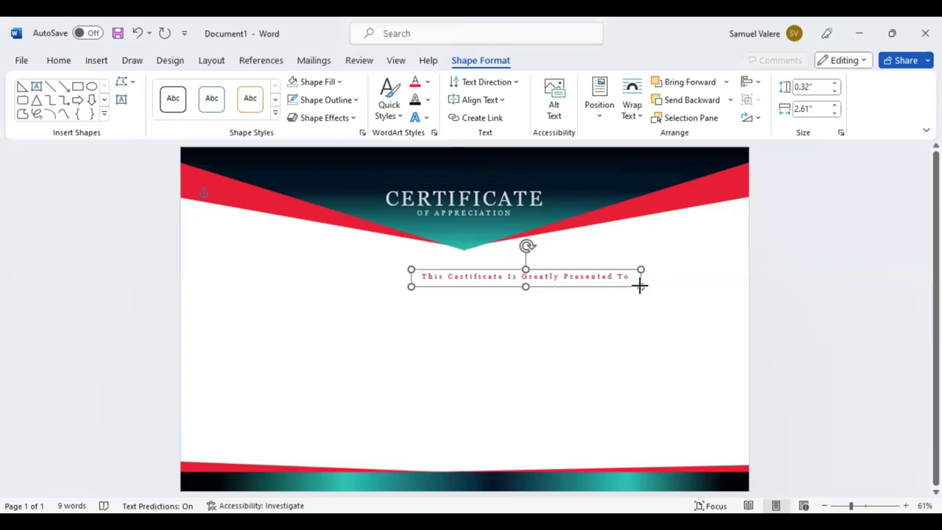
{"action": "left_click", "coordinate": [557, 276]}
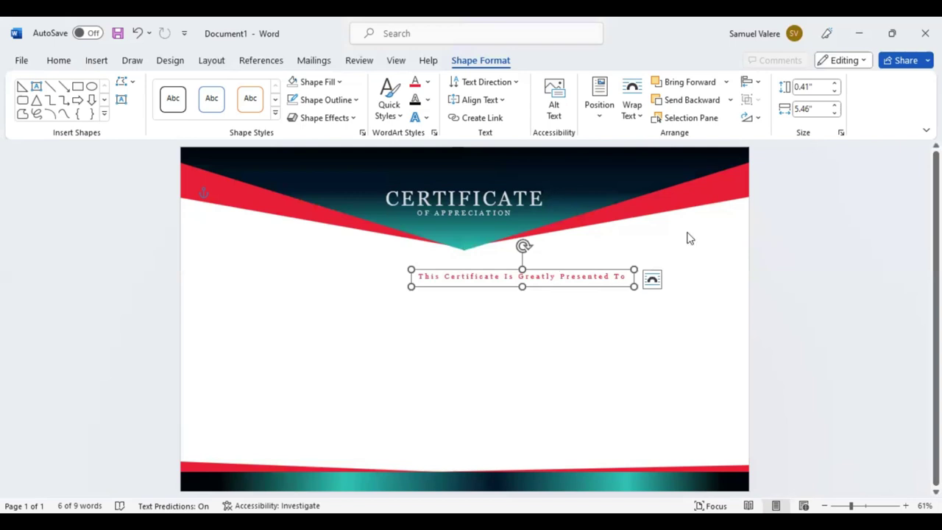
- Widen the presentation line's box, increase its expanded letter spacing, and recentre it under the header
{"action": "key", "text": "ctrl+a"}
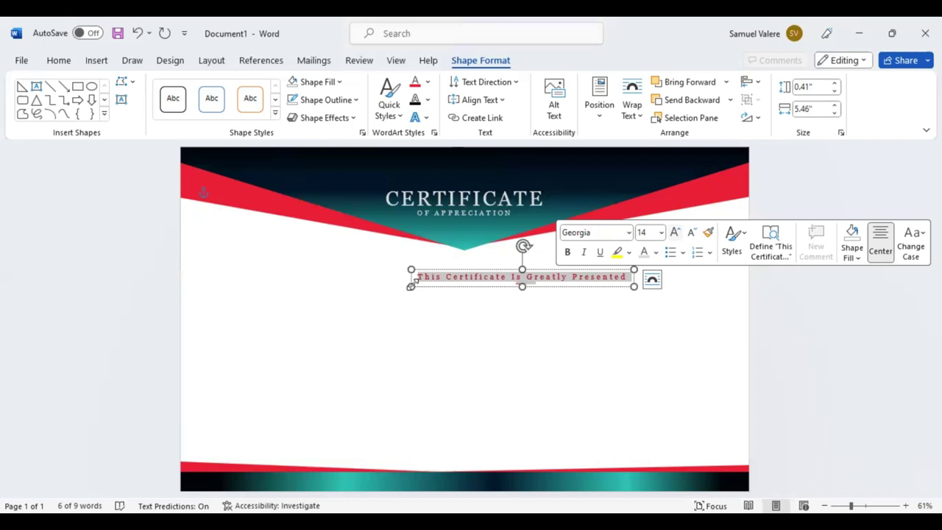
{"action": "left_click_drag", "start_coordinate": [410, 286], "coordinate": [325, 282]}
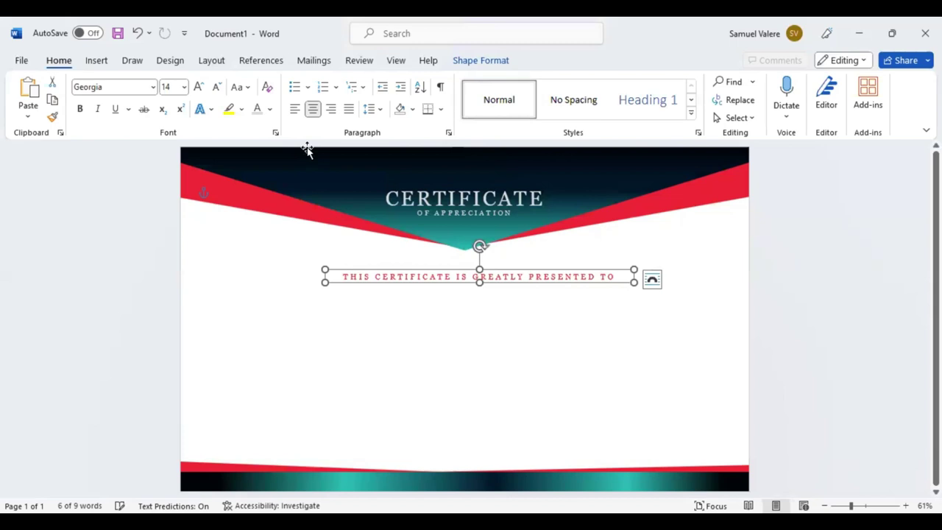
{"action": "key", "text": "ctrl+d"}
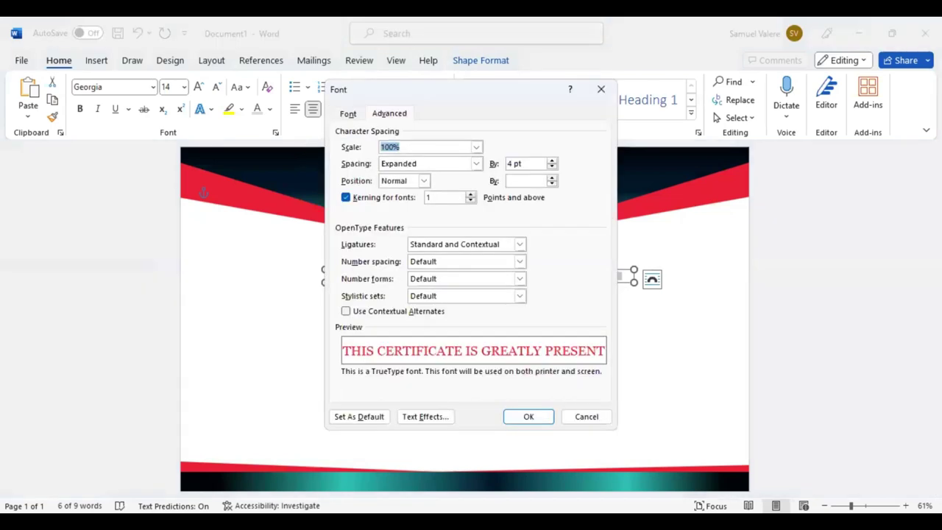
{"action": "left_click", "coordinate": [511, 164]}
{"action": "key", "text": "BackSpace"}
{"action": "key", "text": "Escape"}
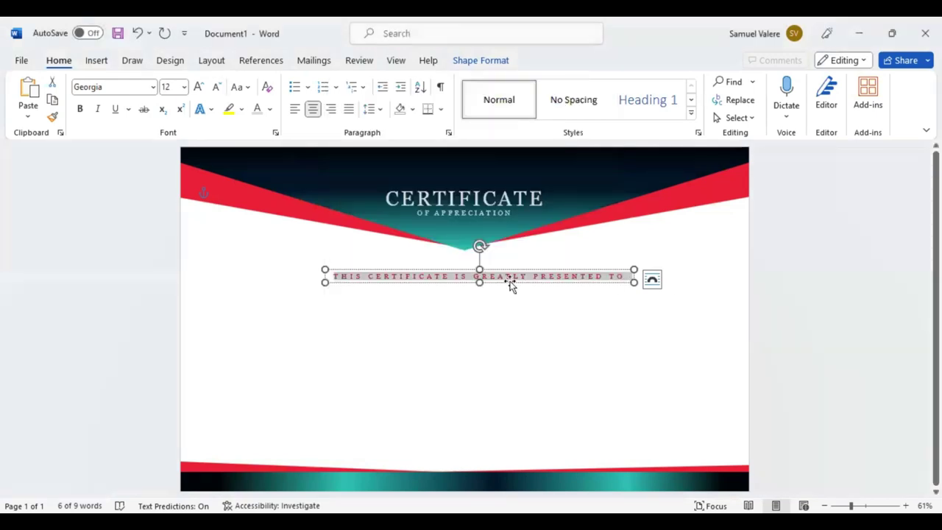
{"action": "left_click_drag", "start_coordinate": [509, 290], "coordinate": [479, 282]}
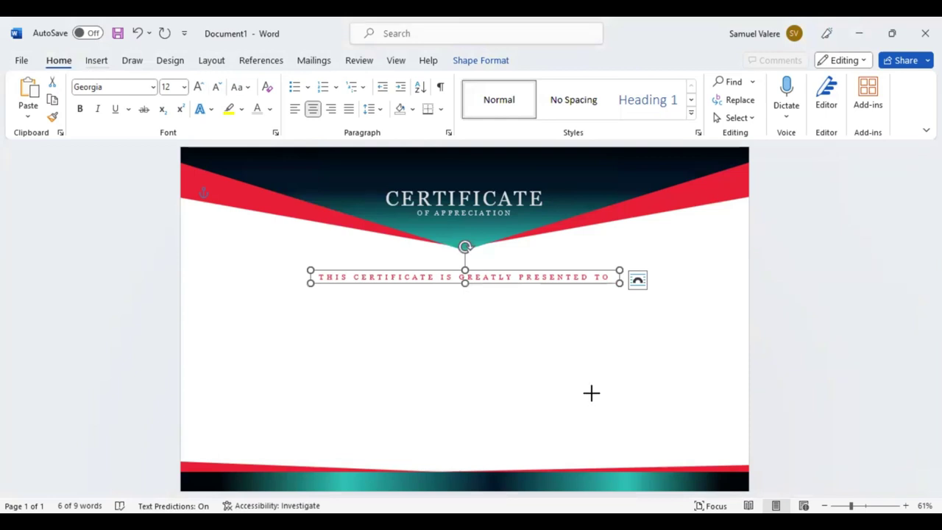
- Type the recipient's name in a new text box, centred, in Edwardian Script ITC
{"action": "left_click", "coordinate": [489, 340]}
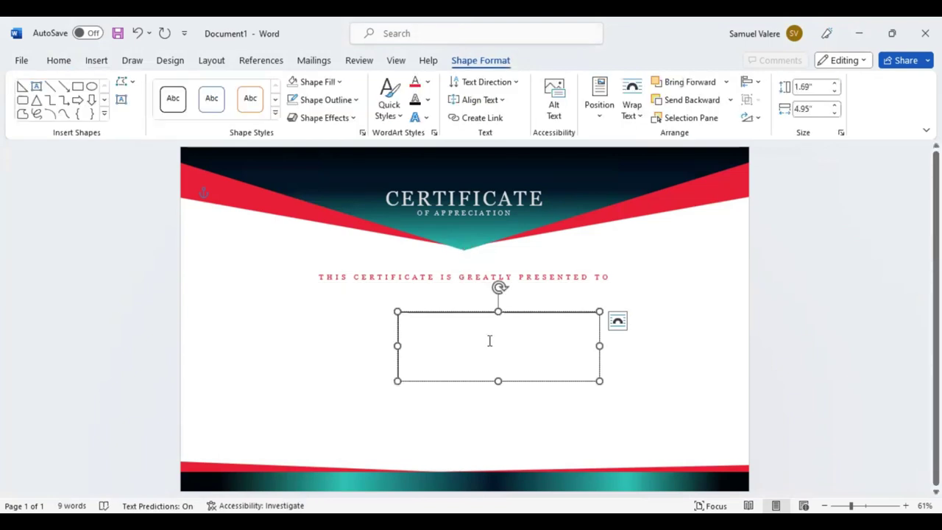
{"action": "type", "text": "Bensley"}
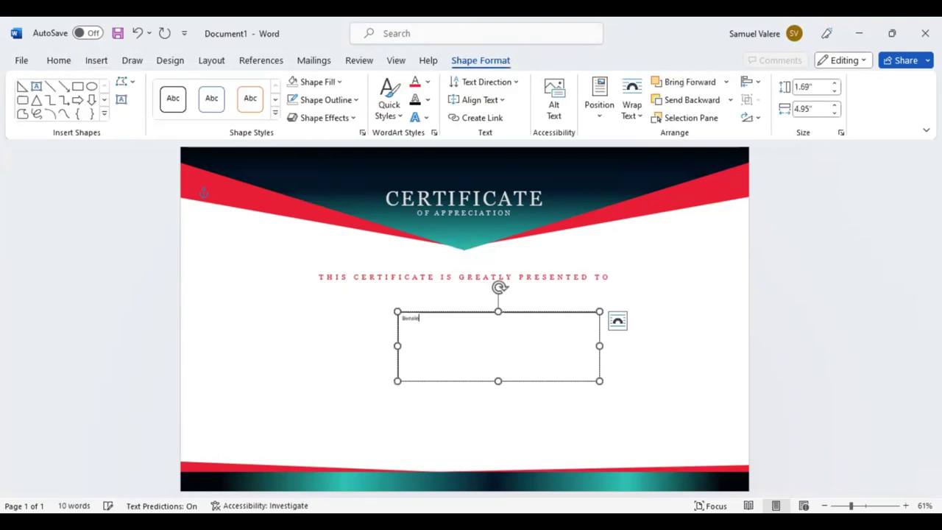
{"action": "type", "text": " Julien"}
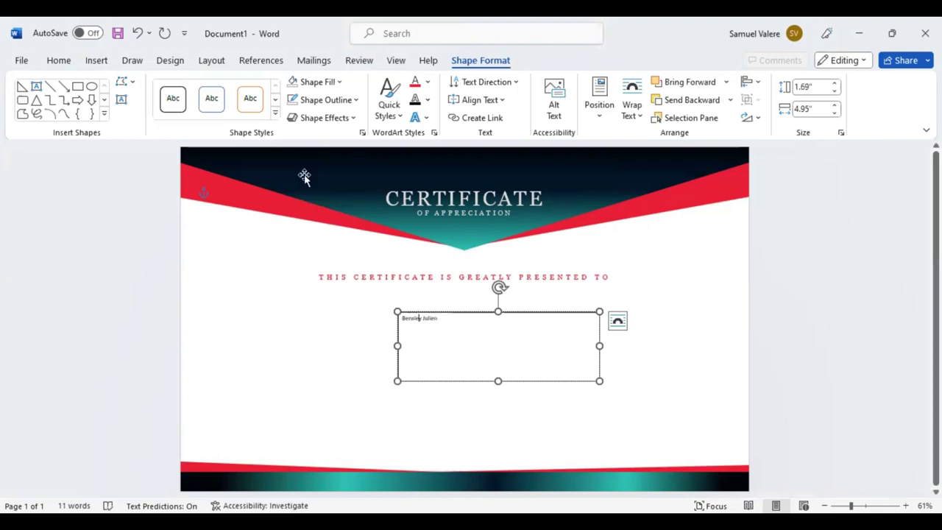
{"action": "key", "text": "ctrl+a"}
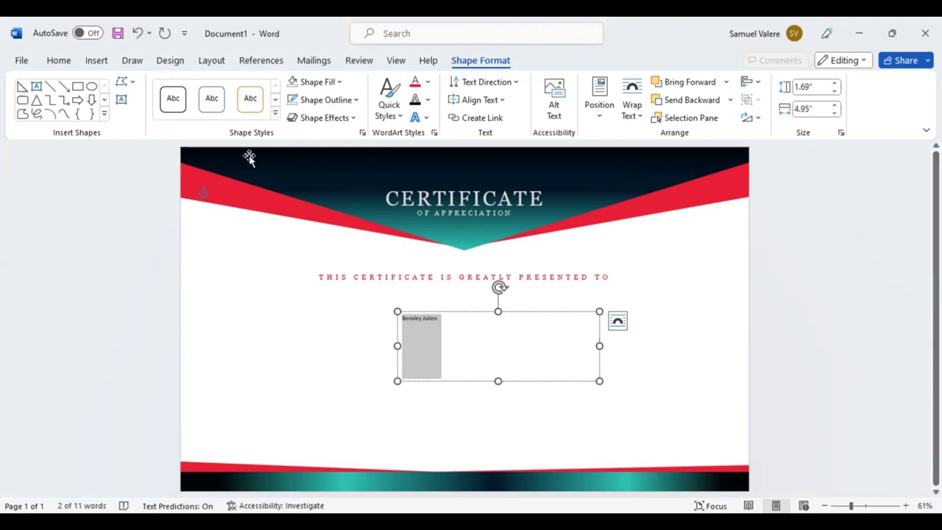
{"action": "left_click", "coordinate": [59, 61]}
{"action": "left_click", "coordinate": [313, 110]}
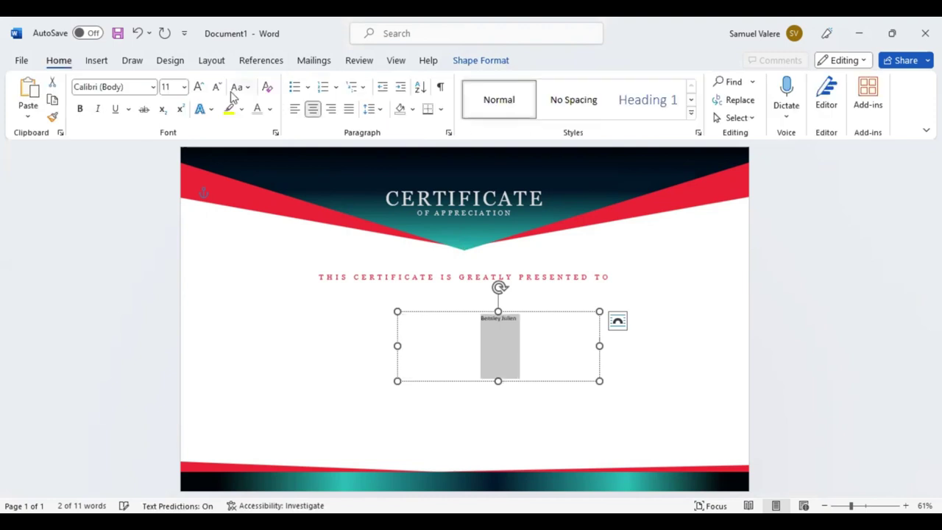
{"action": "left_click", "coordinate": [128, 86]}
{"action": "type", "text": "Edwardian Script ITC"}
{"action": "key", "text": "Return"}
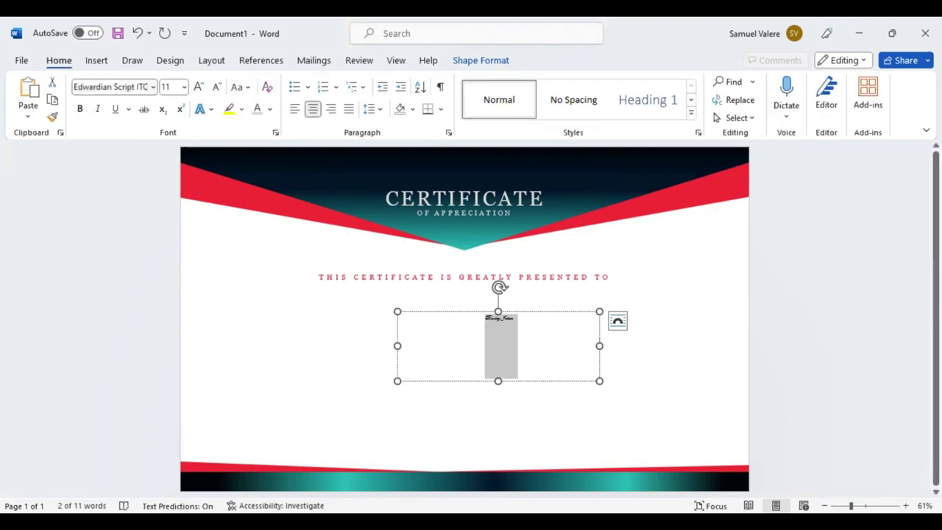
- Grow the name to 100 pt, widen and centre its box, and colour it black
{"action": "left_click", "coordinate": [197, 88]}
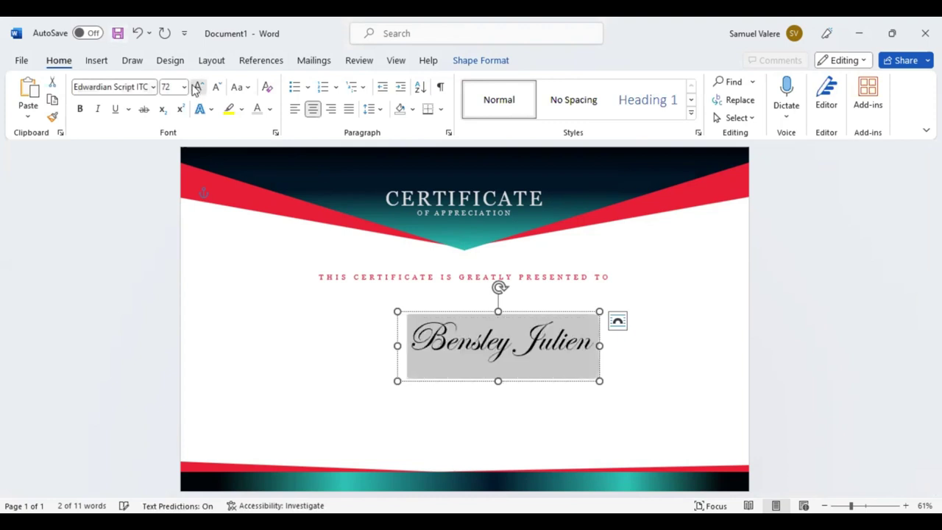
{"action": "left_click", "coordinate": [195, 88]}
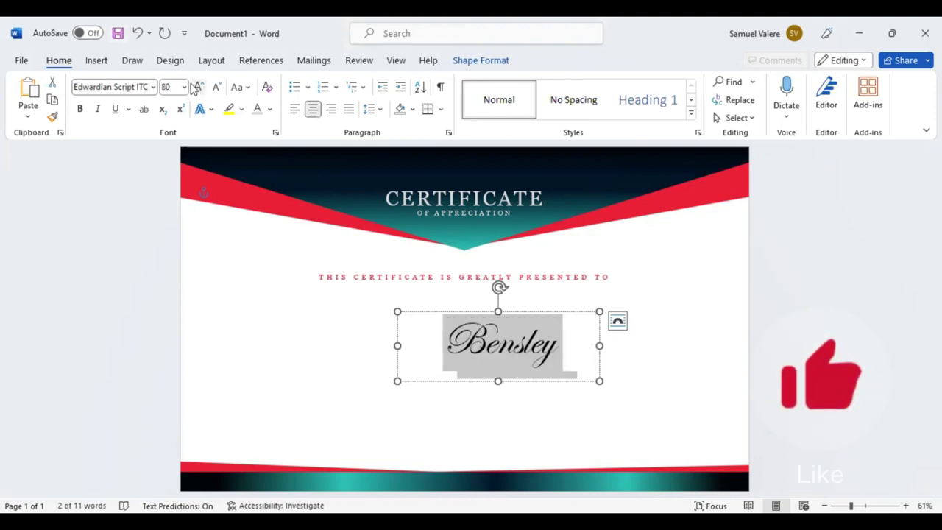
{"action": "left_click", "coordinate": [196, 88]}
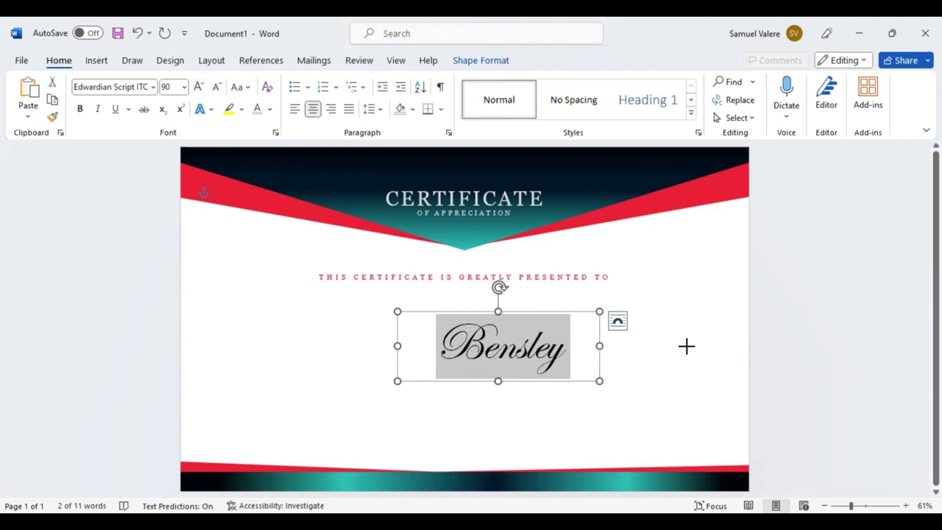
{"action": "left_click_drag", "start_coordinate": [600, 346], "coordinate": [686, 346]}
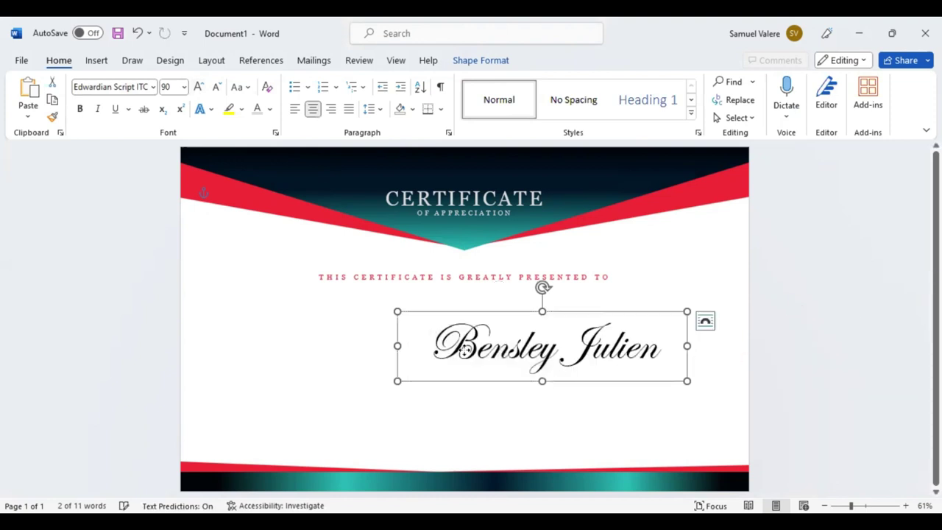
{"action": "left_click_drag", "start_coordinate": [463, 349], "coordinate": [440, 322]}
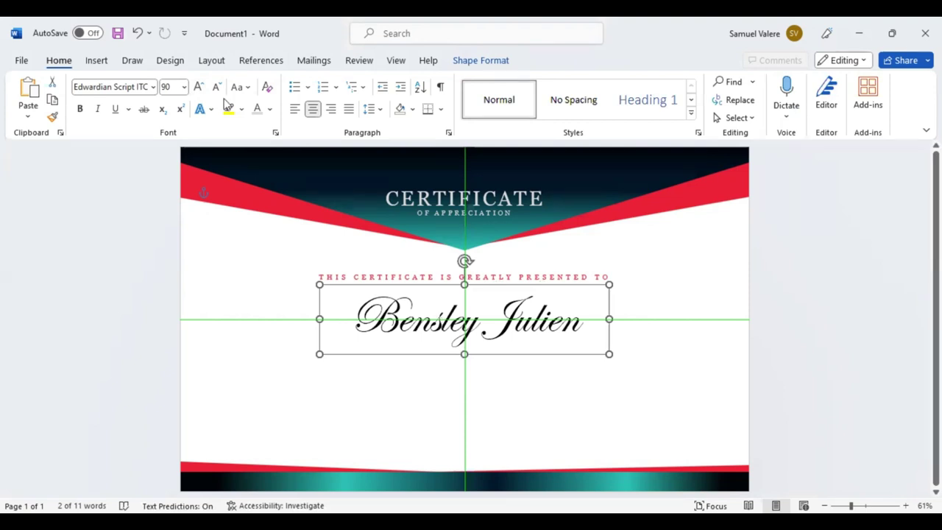
{"action": "left_click", "coordinate": [270, 110]}
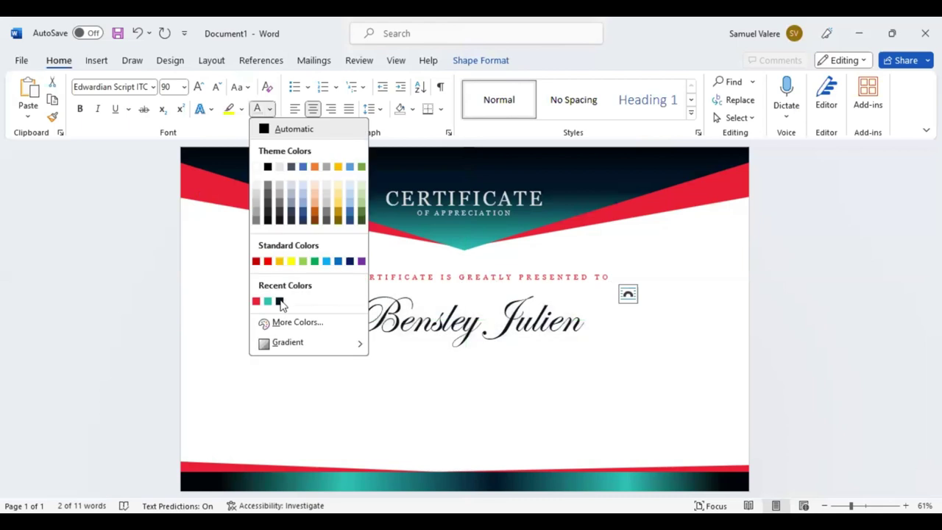
{"action": "left_click", "coordinate": [492, 361]}
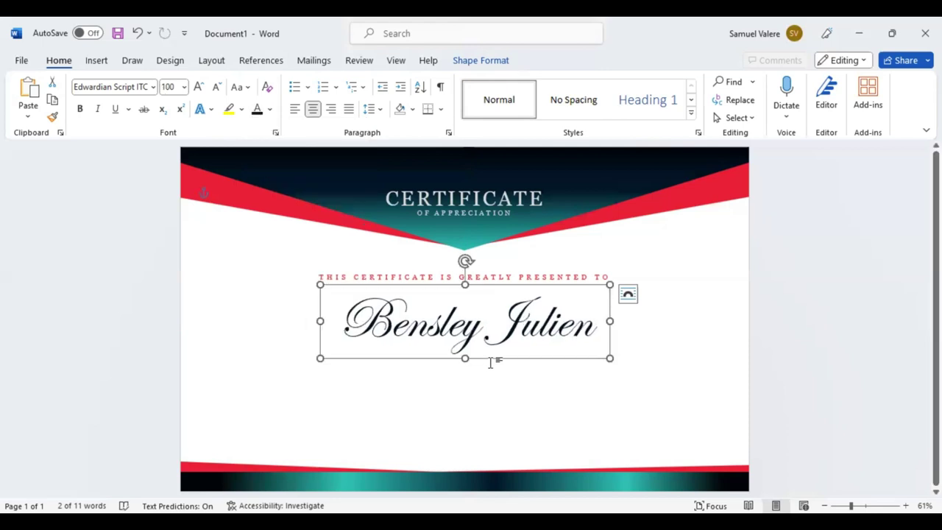
{"action": "mouse_move", "coordinate": [492, 360]}
{"action": "left_mouse_down"}
{"action": "mouse_move", "coordinate": [482, 357]}
{"action": "mouse_move", "coordinate": [496, 368]}
{"action": "left_mouse_up"}
- Draw a text box, paste the appreciation paragraph and set it in Georgia
{"action": "left_click", "coordinate": [100, 63]}
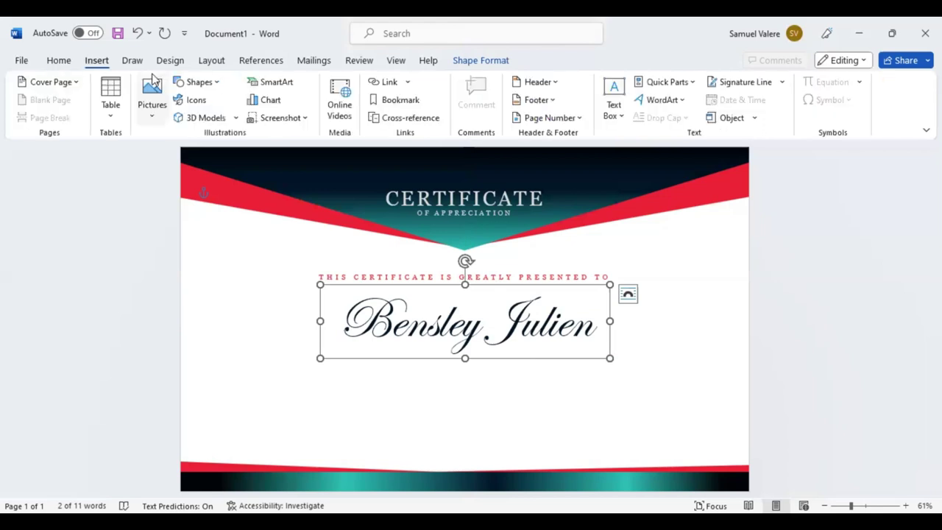
{"action": "left_click", "coordinate": [198, 82]}
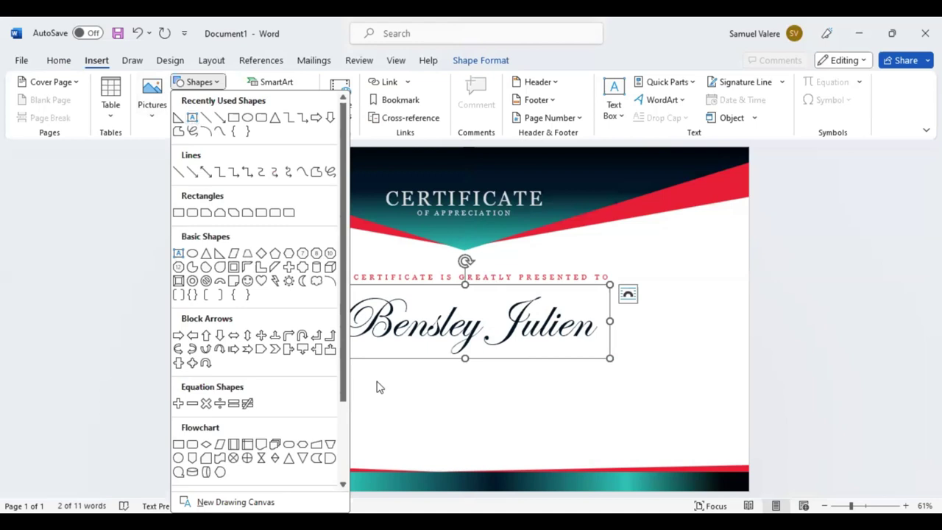
{"action": "left_click", "coordinate": [192, 118]}
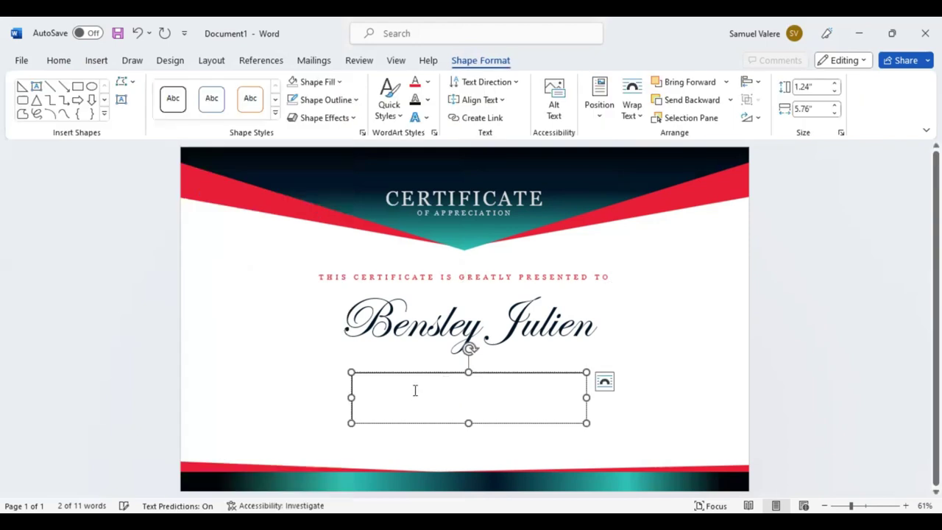
{"action": "type", "text": "With immense gratitude, we acknowledge your outstanding accomplishments. Your consistent dedication, meticulous attention to detail, and relentless pursuit of perfection have transformed challenges into triumphs. This certificate serves as a tribute to your extraordinary contributions."}
{"action": "key", "text": "ctrl+a"}
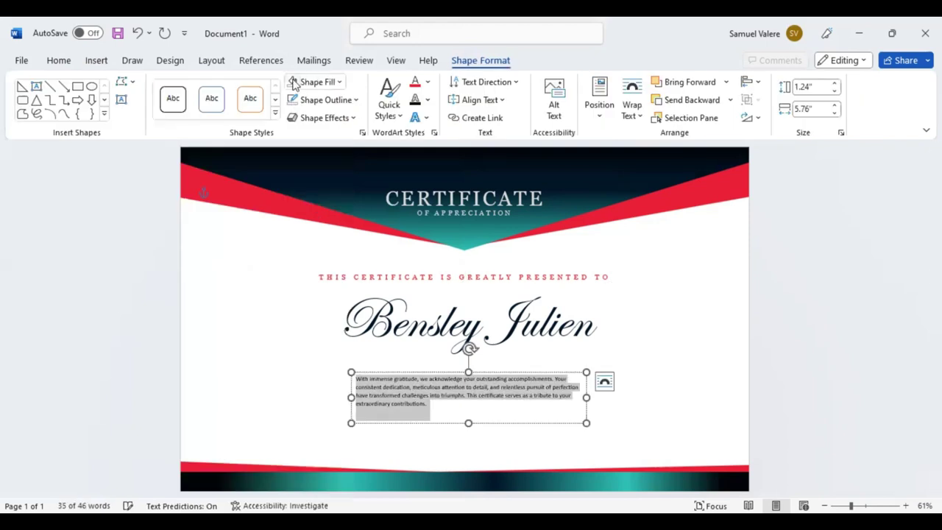
{"action": "key", "text": "alt+h"}
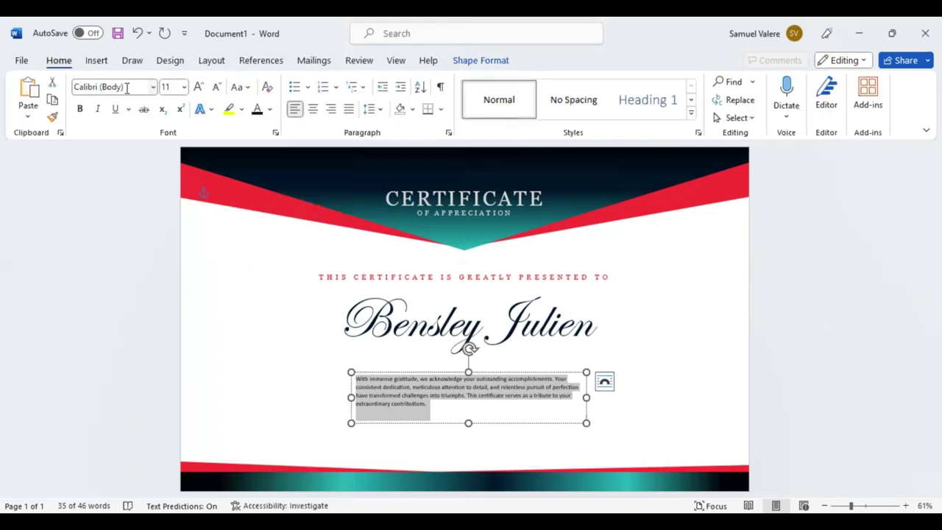
{"action": "left_click", "coordinate": [126, 87]}
{"action": "type", "text": "Georgia"}
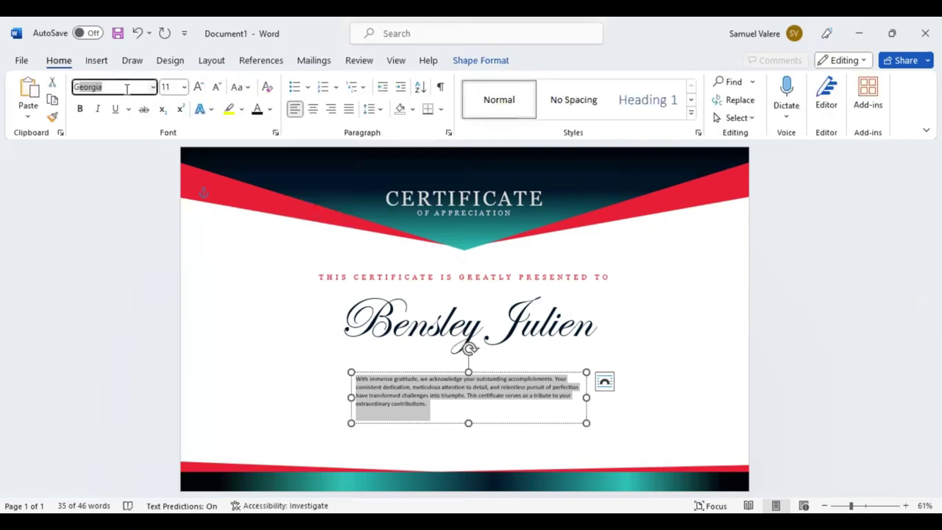
{"action": "key", "text": "Return"}
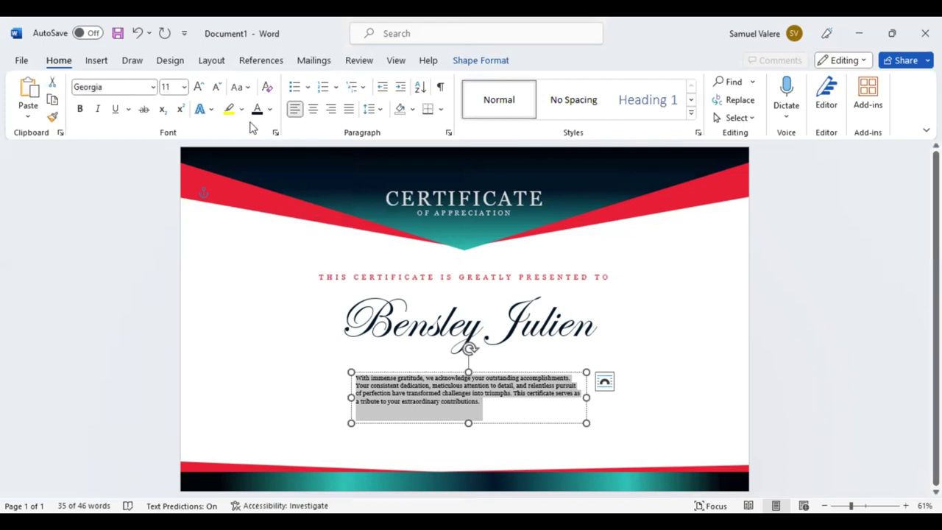
- Centre and enlarge the paragraph text, fit its box, and centre it under the name
{"action": "key", "text": "ctrl+e"}
{"action": "left_click", "coordinate": [199, 86]}
{"action": "left_click", "coordinate": [199, 87]}
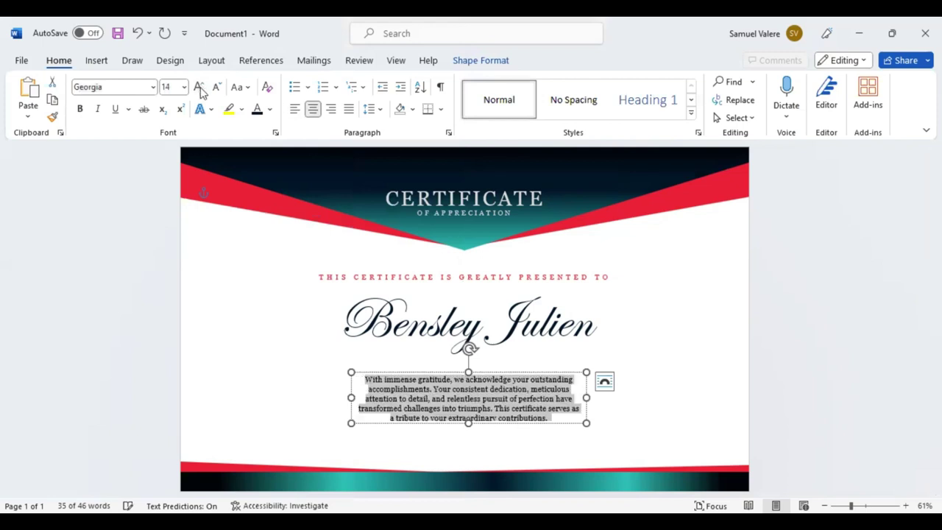
{"action": "left_click", "coordinate": [199, 87]}
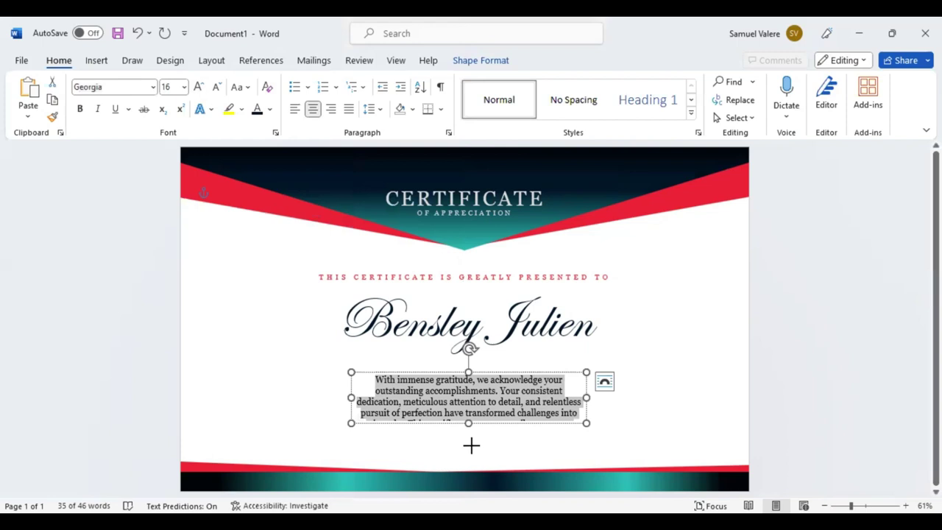
{"action": "left_click_drag", "start_coordinate": [468, 423], "coordinate": [471, 445]}
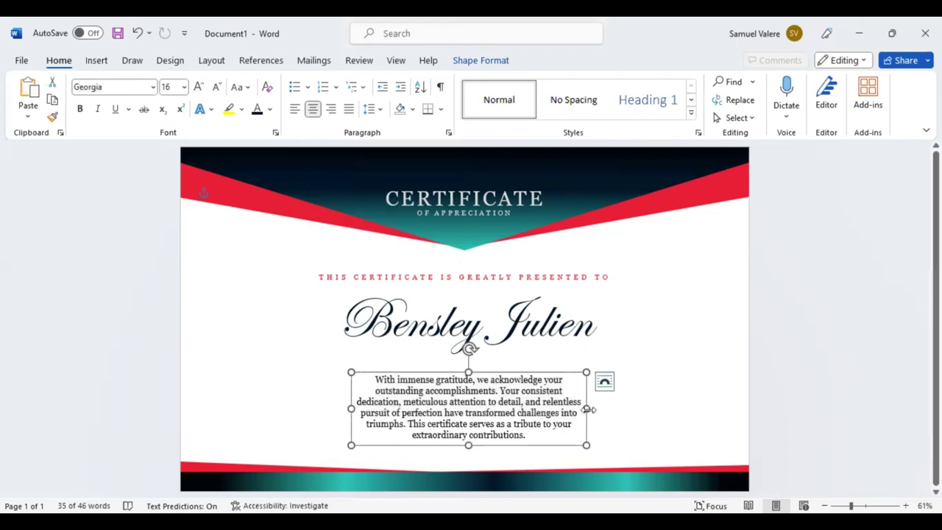
{"action": "left_click_drag", "start_coordinate": [649, 406], "coordinate": [650, 408]}
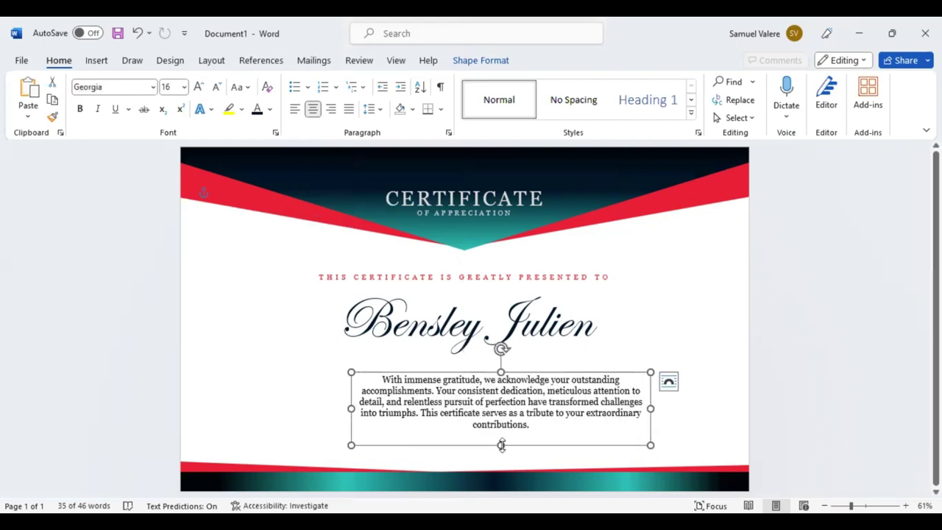
{"action": "left_click_drag", "start_coordinate": [501, 444], "coordinate": [478, 427]}
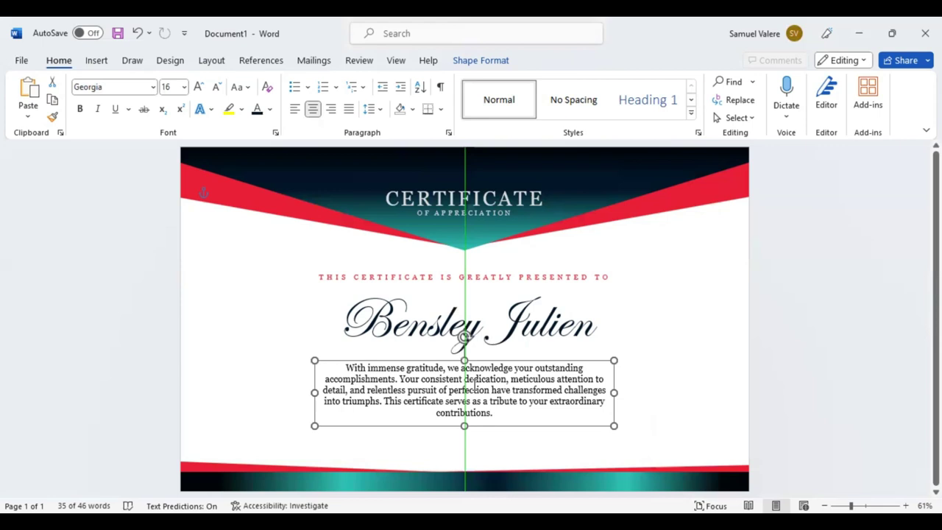
{"action": "left_click", "coordinate": [480, 358]}
{"action": "left_click_drag", "start_coordinate": [474, 382], "coordinate": [480, 357]}
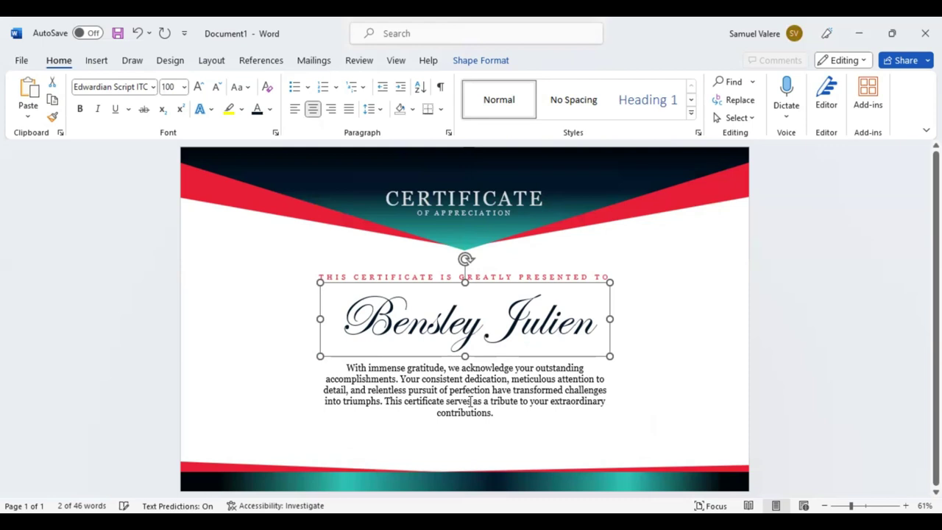
- Nudge the appreciation paragraph box up slightly
{"action": "left_click", "coordinate": [486, 432]}
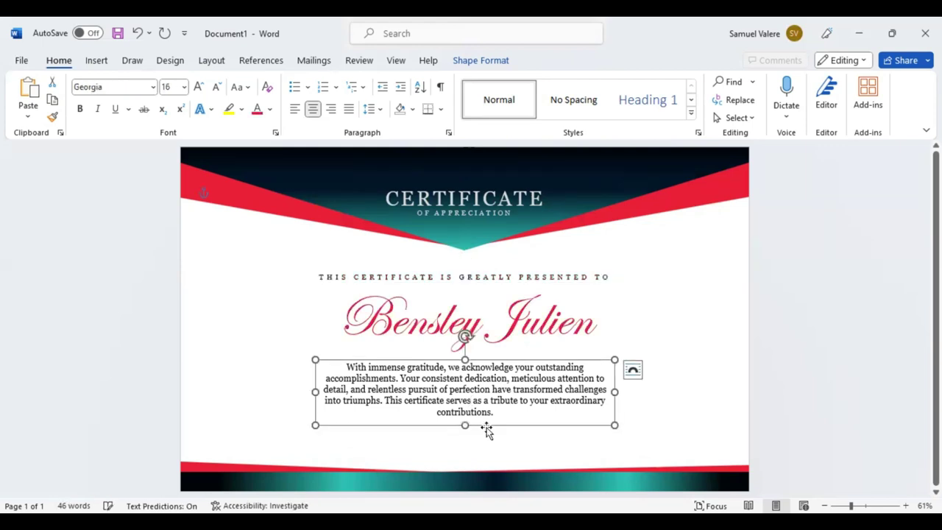
{"action": "key", "text": "Up"}
{"action": "key", "text": "Up"}
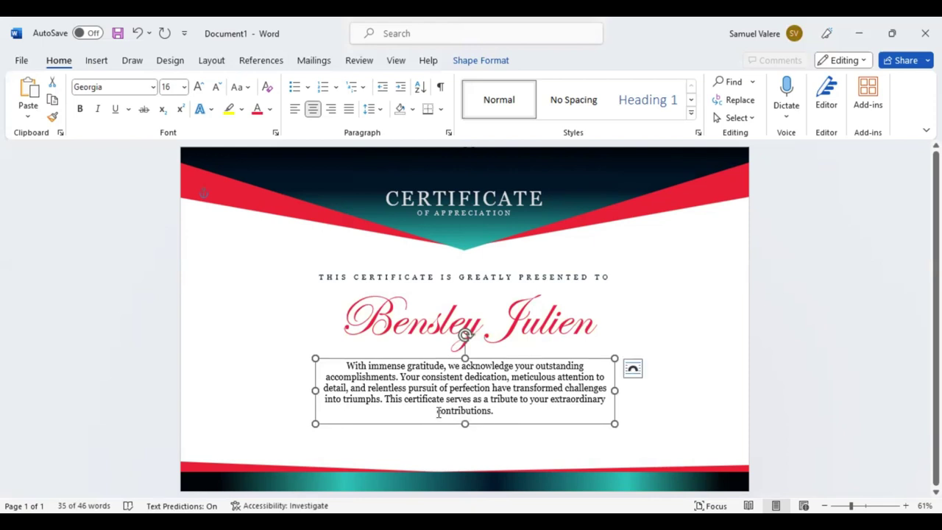
{"action": "left_click", "coordinate": [108, 65]}
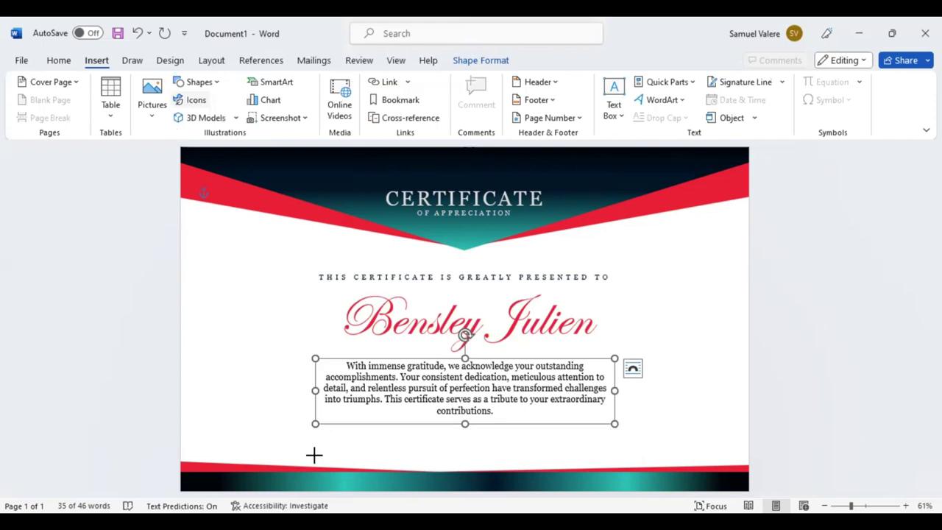
- Add a centred 'SIGNATURE' label in Georgia capitals at the bottom left
{"action": "left_click_drag", "start_coordinate": [250, 441], "coordinate": [320, 456]}
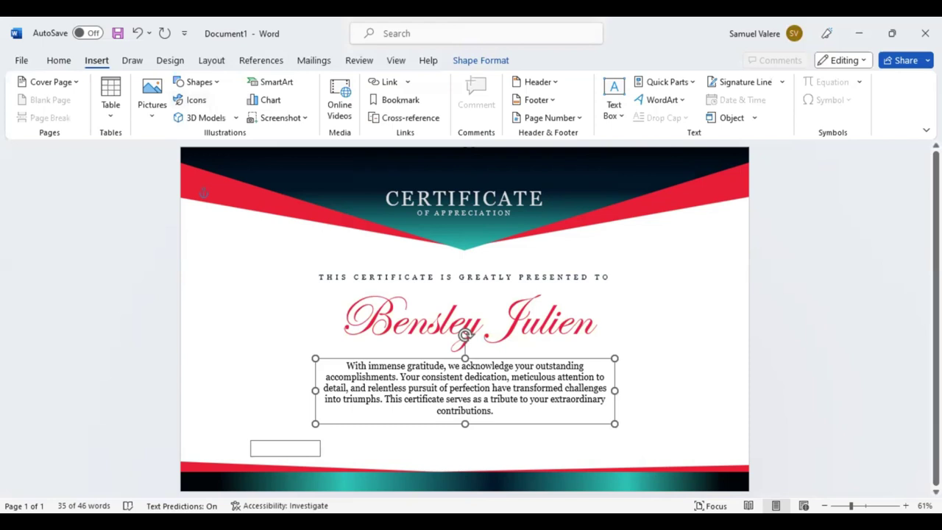
{"action": "type", "text": "Signat"}
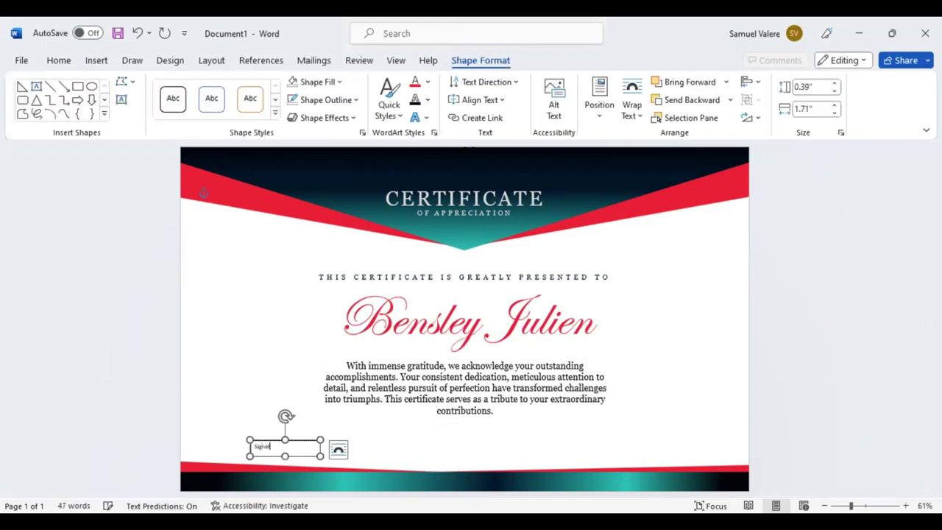
{"action": "type", "text": "ure"}
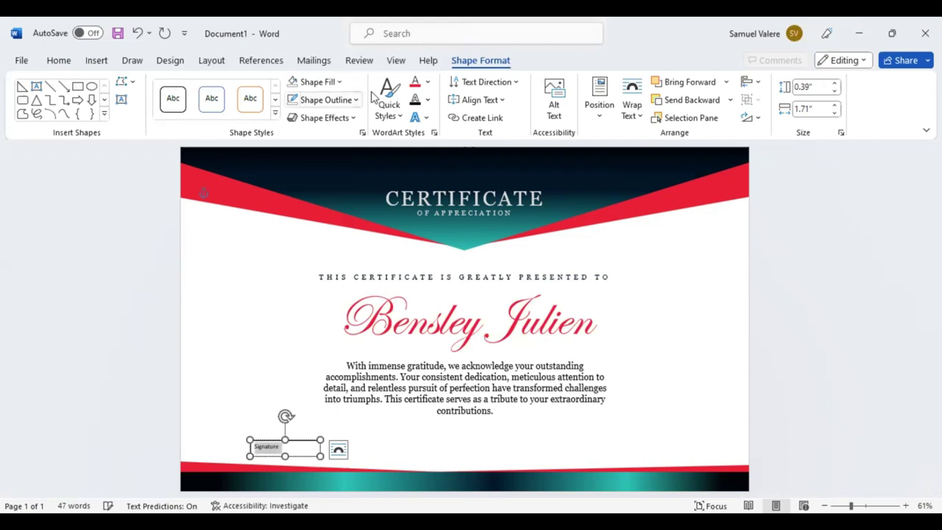
{"action": "key", "text": "ctrl+a"}
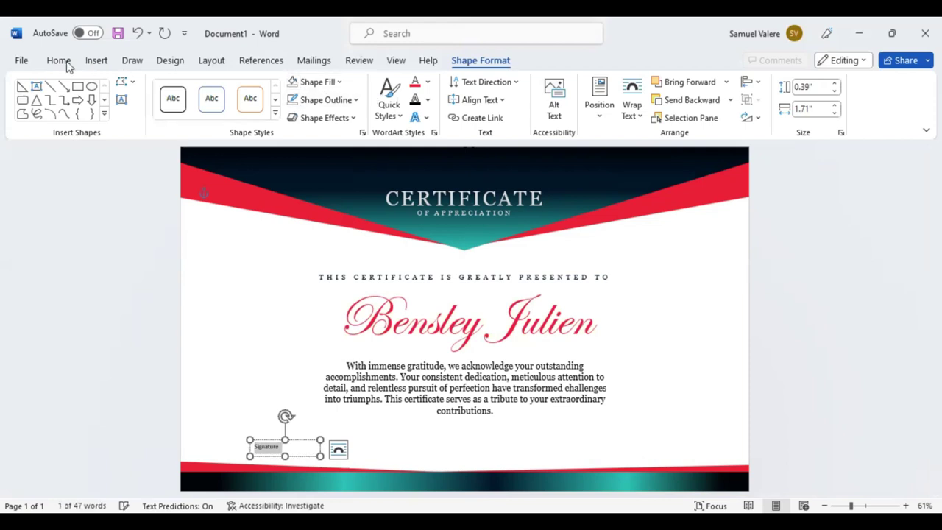
{"action": "left_click", "coordinate": [59, 60]}
{"action": "left_click", "coordinate": [312, 108]}
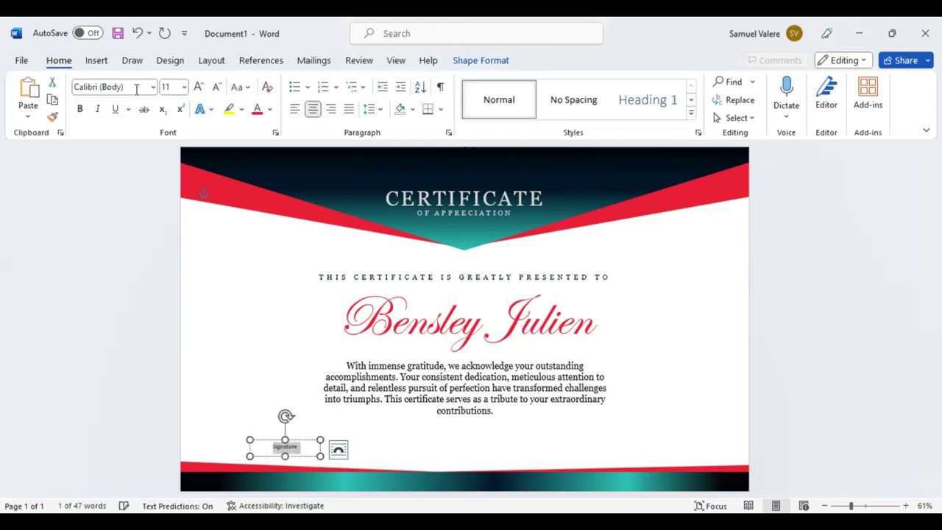
{"action": "left_click", "coordinate": [136, 89]}
{"action": "type", "text": "Georgia"}
{"action": "key", "text": "Escape"}
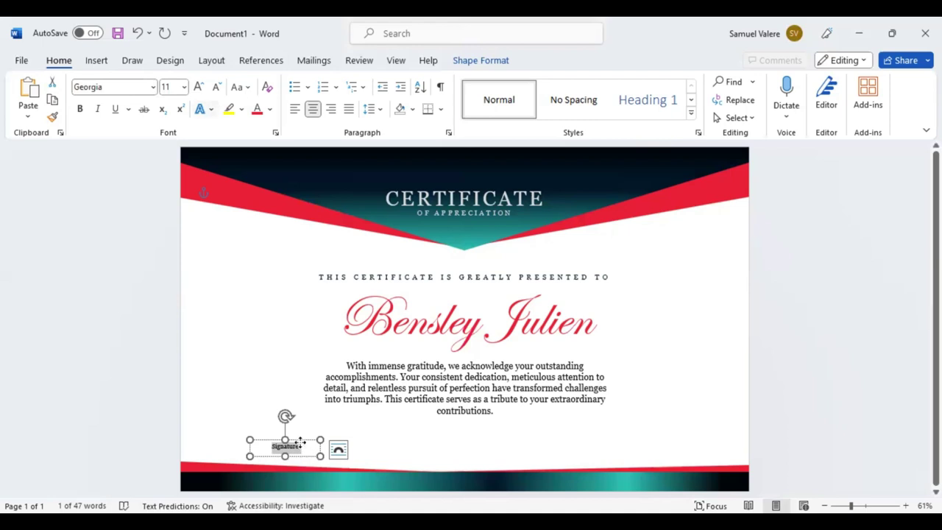
{"action": "key", "text": "ctrl+shift+a"}
{"action": "left_click_drag", "start_coordinate": [299, 441], "coordinate": [301, 447]}
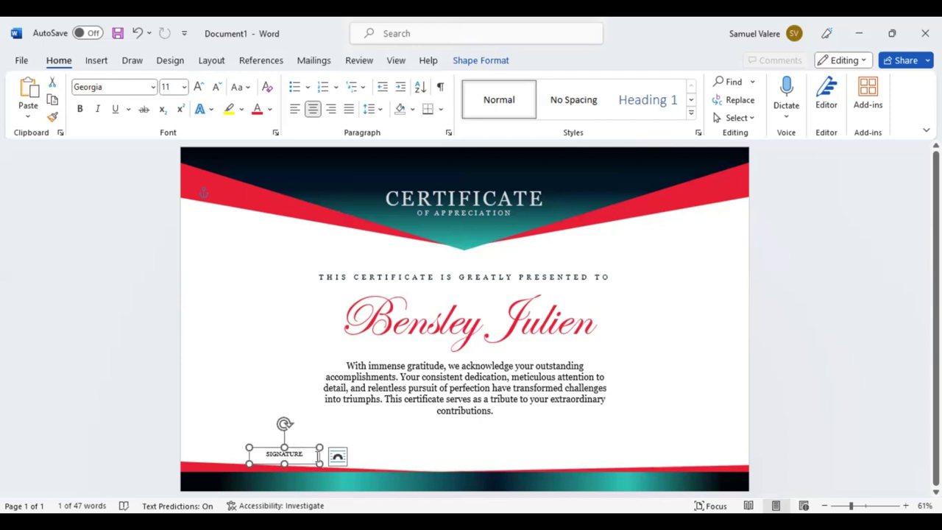
- Duplicate the SIGNATURE label to the bottom right and shift the left one further left
{"action": "key", "text": "ctrl+d"}
{"action": "left_click_drag", "start_coordinate": [310, 446], "coordinate": [307, 444]}
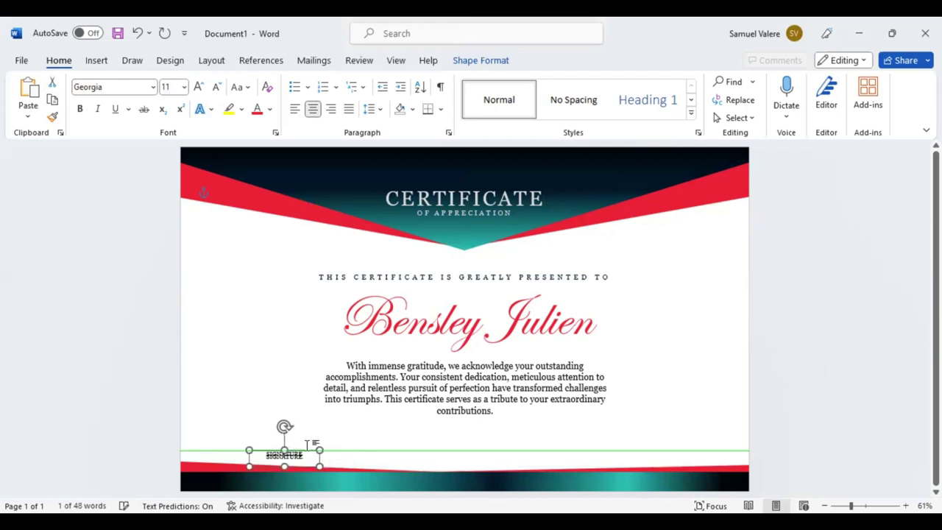
{"action": "left_click_drag", "start_coordinate": [307, 445], "coordinate": [307, 444]}
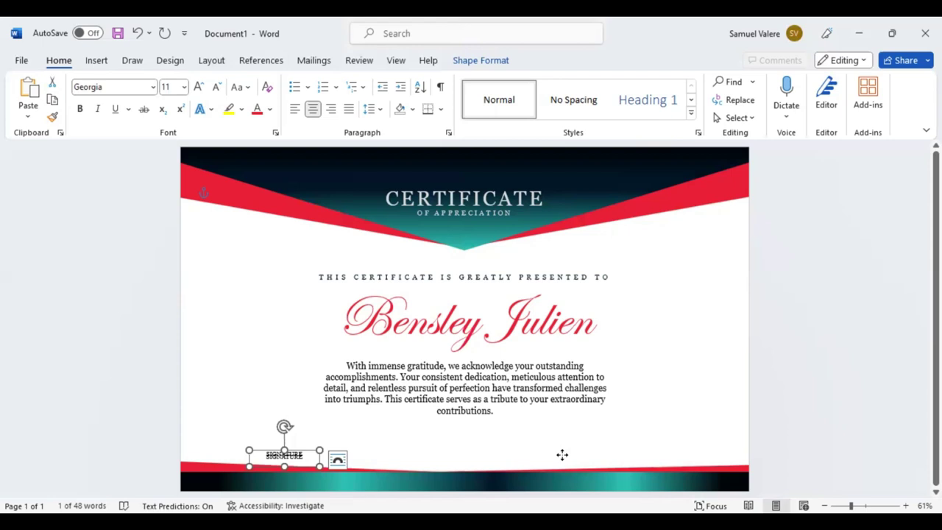
{"action": "left_click_drag", "start_coordinate": [284, 454], "coordinate": [695, 457]}
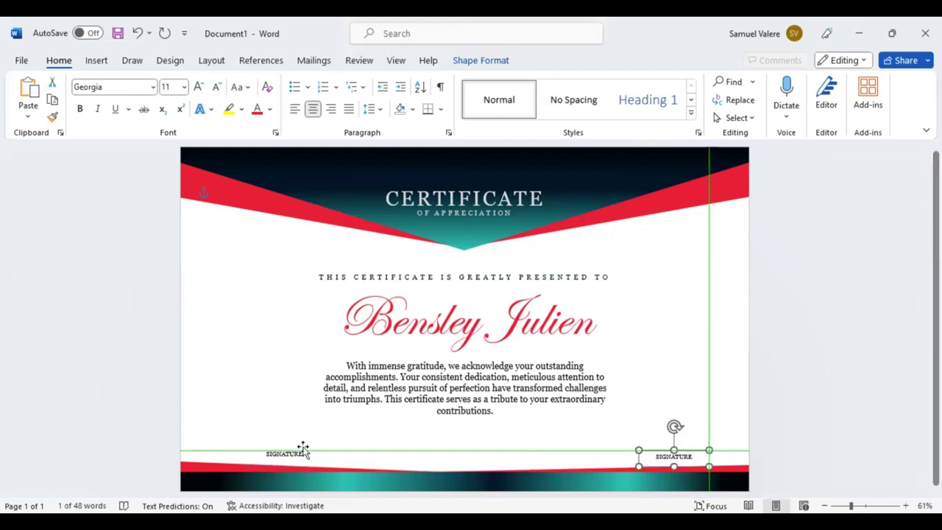
{"action": "left_click_drag", "start_coordinate": [302, 446], "coordinate": [270, 453]}
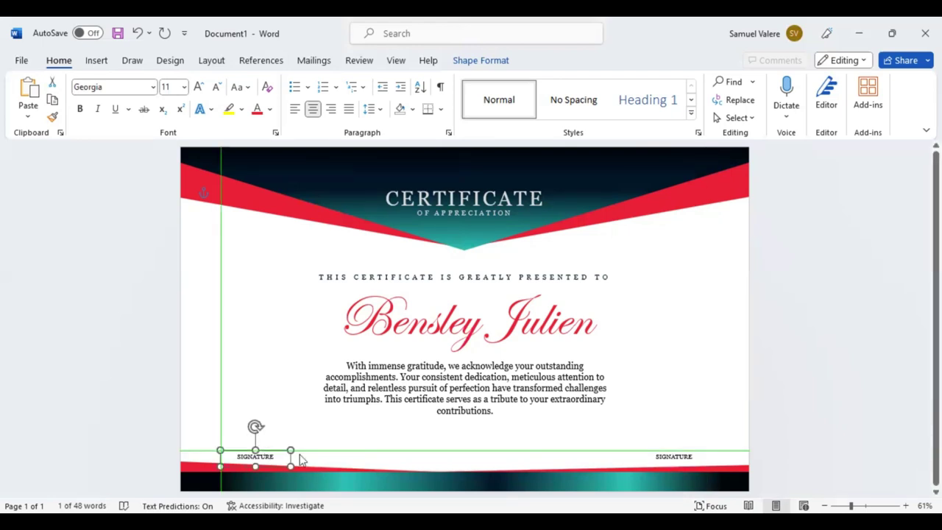
{"action": "left_click", "coordinate": [96, 60]}
- Draw a straight signature line above the left SIGNATURE label
{"action": "left_click", "coordinate": [206, 83]}
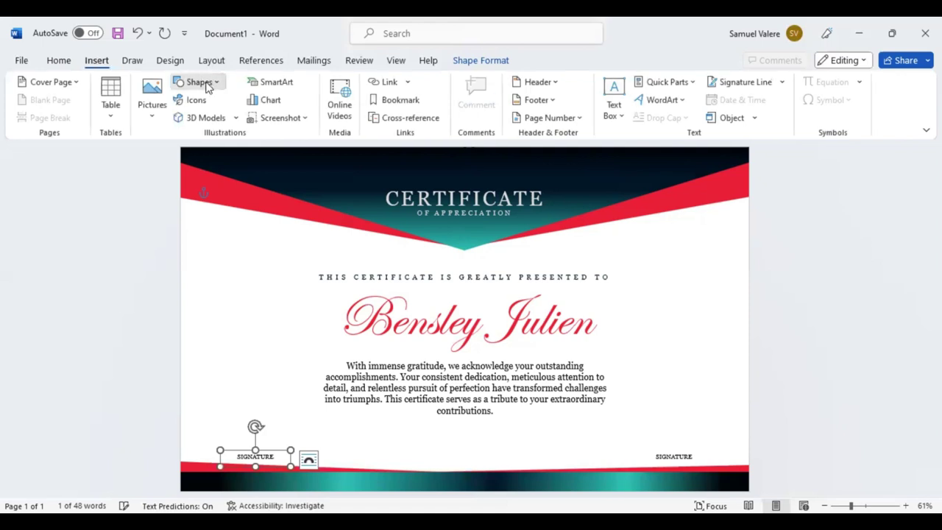
{"action": "left_click", "coordinate": [211, 121]}
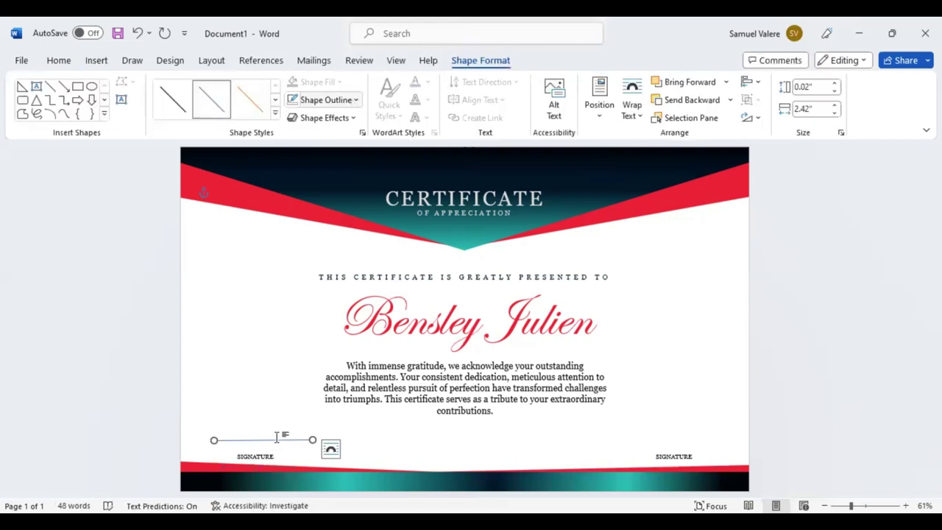
{"action": "left_click_drag", "start_coordinate": [277, 442], "coordinate": [321, 458]}
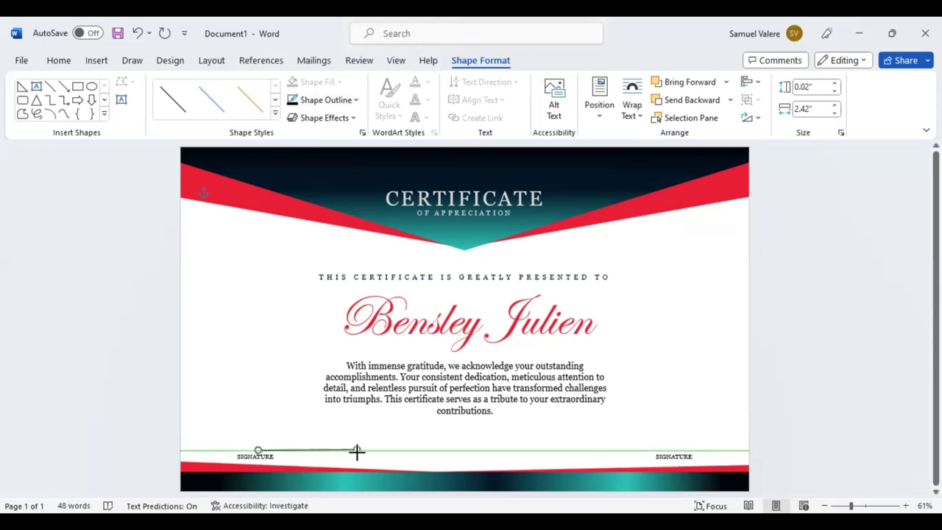
{"action": "left_click_drag", "start_coordinate": [356, 450], "coordinate": [356, 449]}
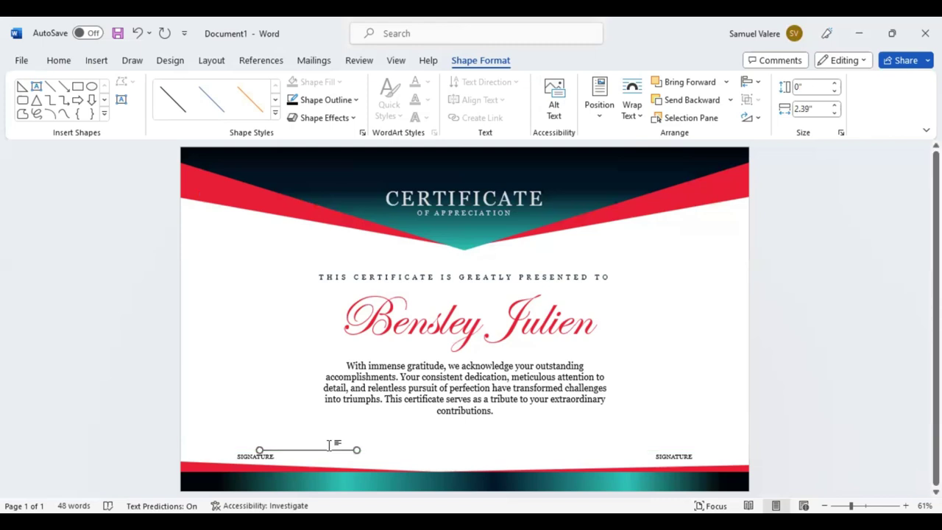
{"action": "key", "text": "Left"}
{"action": "key", "text": "Left"}
{"action": "key", "text": "Left"}
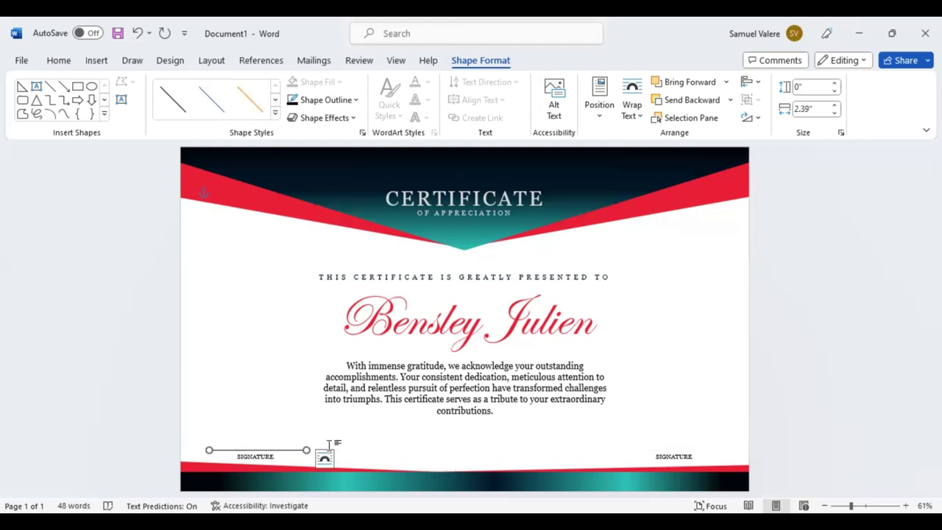
{"action": "key", "text": "ctrl+Left"}
- Duplicate the signature line and move the copy above the right label
{"action": "key", "text": "ctrl+d"}
{"action": "key", "text": "Up"}
{"action": "key", "text": "Left"}
{"action": "key", "text": "Left"}
{"action": "key", "text": "Left"}
{"action": "key", "text": "Right"}
{"action": "key", "text": "Right"}
{"action": "key", "text": "Right"}
{"action": "key", "text": "Right"}
{"action": "key", "text": "Right"}
{"action": "key", "text": "Right"}
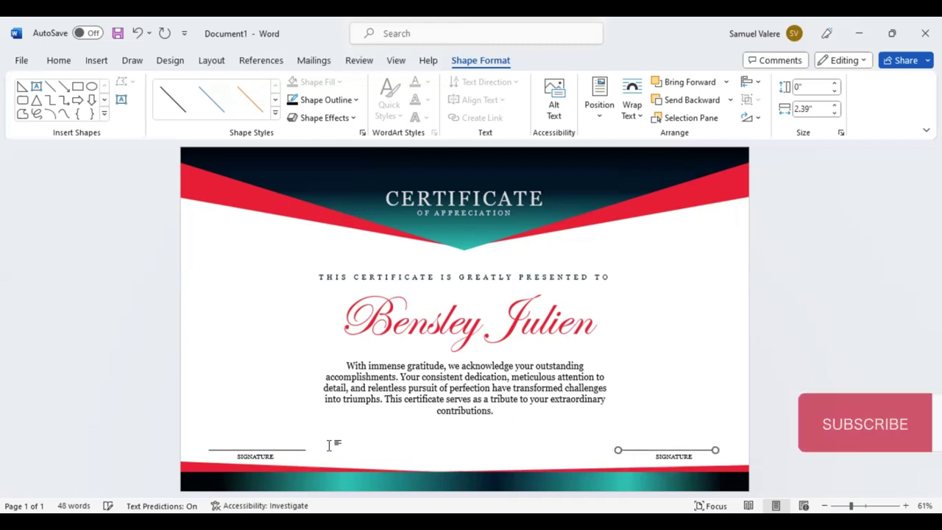
{"action": "key", "text": "Right"}
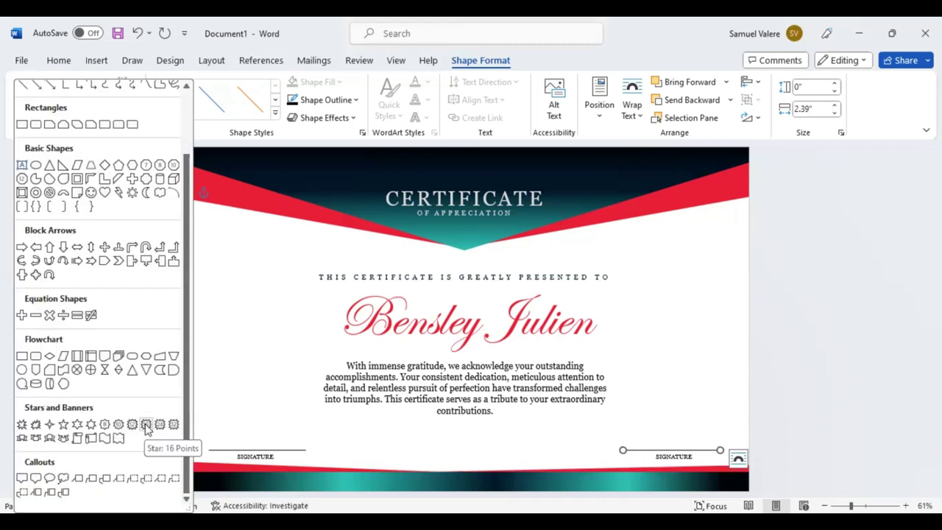
- Draw a 16-point star left of the recipient name, sized to about 2.53 by 2.35 inches
{"action": "left_click", "coordinate": [147, 425]}
{"action": "left_click_drag", "start_coordinate": [211, 279], "coordinate": [315, 400]}
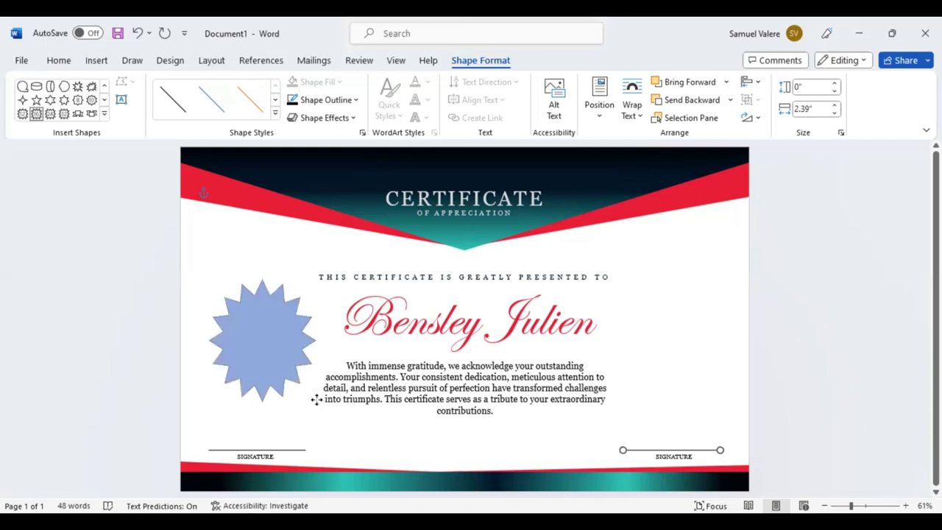
{"action": "left_click_drag", "start_coordinate": [248, 300], "coordinate": [243, 289]}
{"action": "left_click_drag", "start_coordinate": [299, 279], "coordinate": [296, 293]}
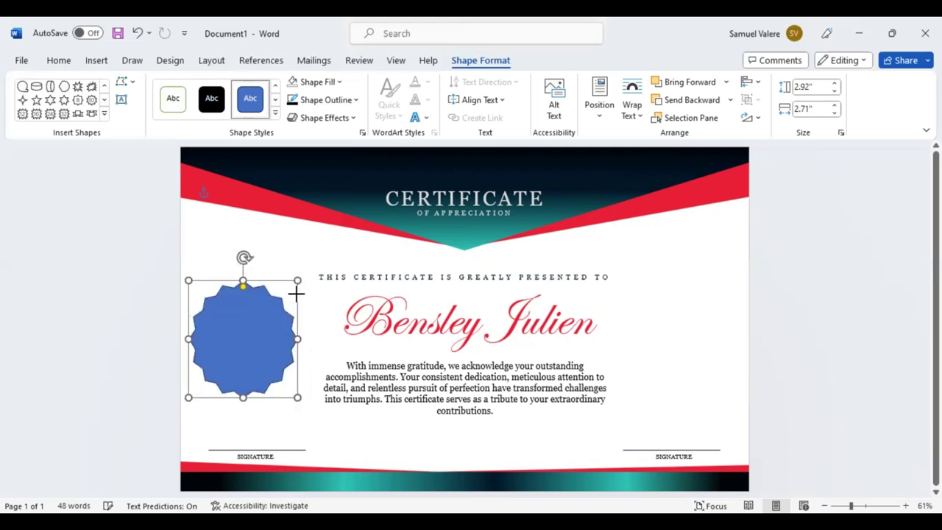
{"action": "mouse_move", "coordinate": [245, 342]}
{"action": "left_mouse_down"}
{"action": "mouse_move", "coordinate": [241, 350]}
{"action": "mouse_move", "coordinate": [236, 323]}
{"action": "left_mouse_up"}
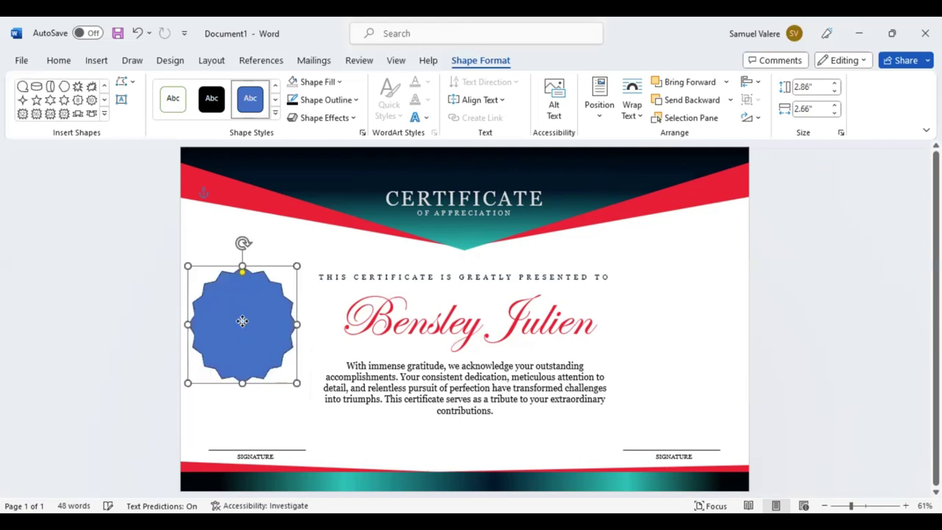
{"action": "left_click_drag", "start_coordinate": [235, 322], "coordinate": [239, 319]}
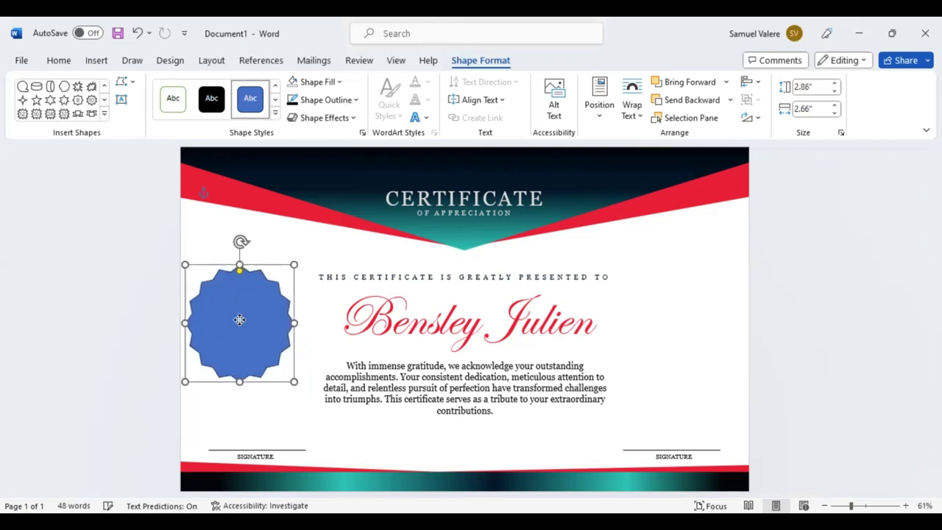
{"action": "left_click", "coordinate": [293, 381]}
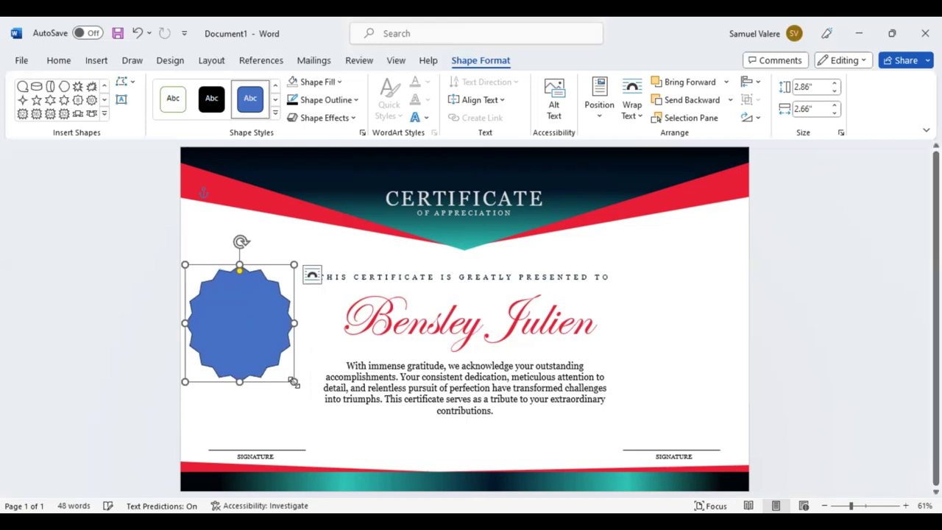
{"action": "key", "text": "ctrl+z"}
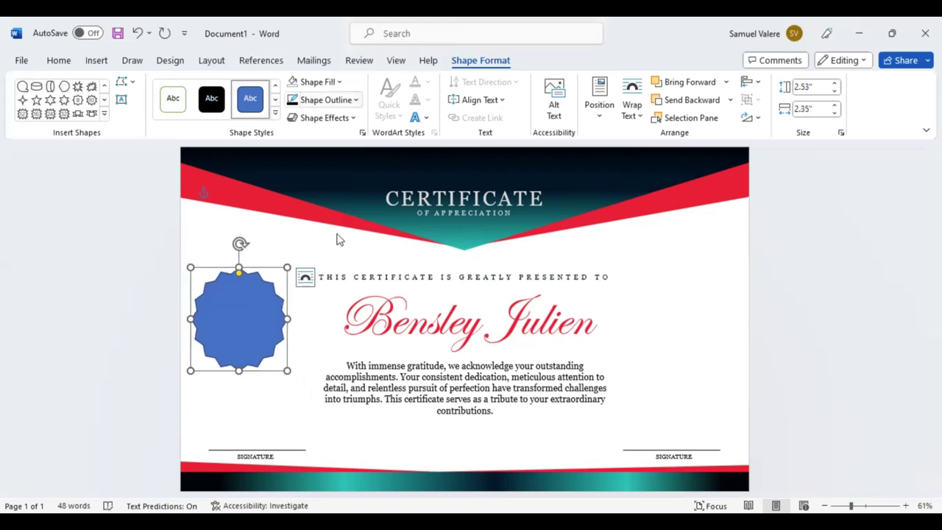
- Try navy and orange-gold fills on the star, then apply the Colored Outline – Green, Accent 6 style
{"action": "left_click", "coordinate": [326, 99]}
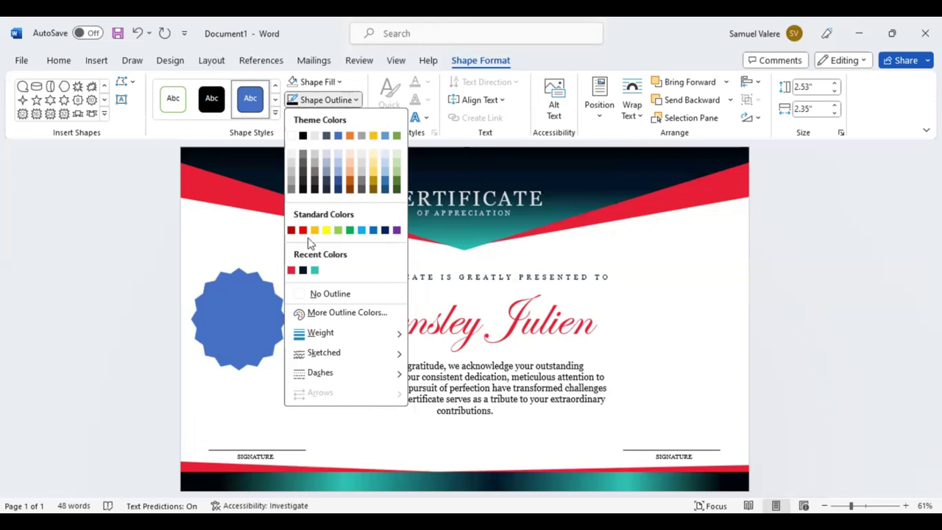
{"action": "left_click", "coordinate": [341, 81]}
{"action": "left_click", "coordinate": [303, 253]}
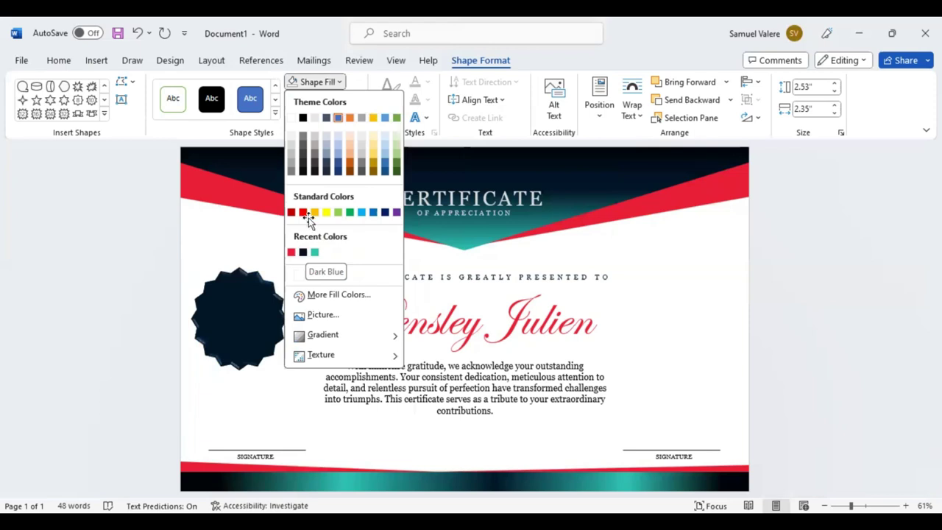
{"action": "left_click", "coordinate": [313, 212]}
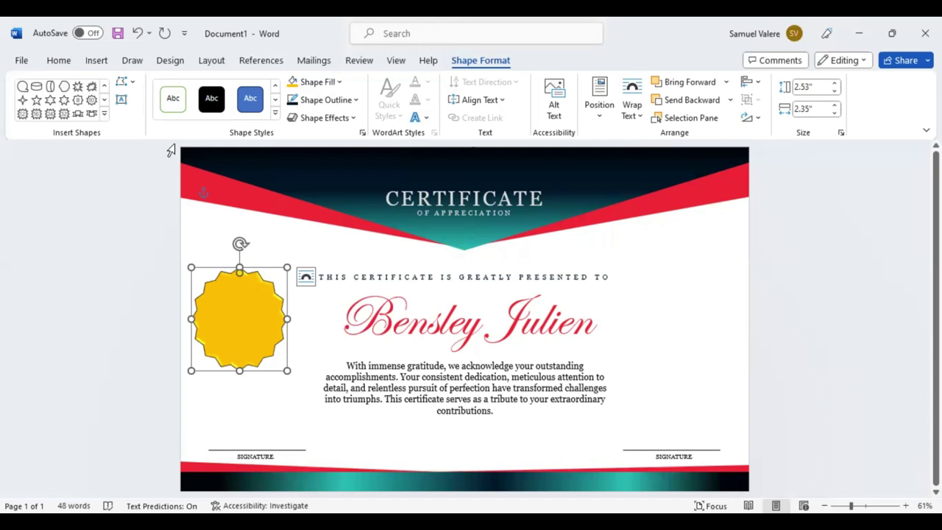
{"action": "left_click", "coordinate": [189, 115]}
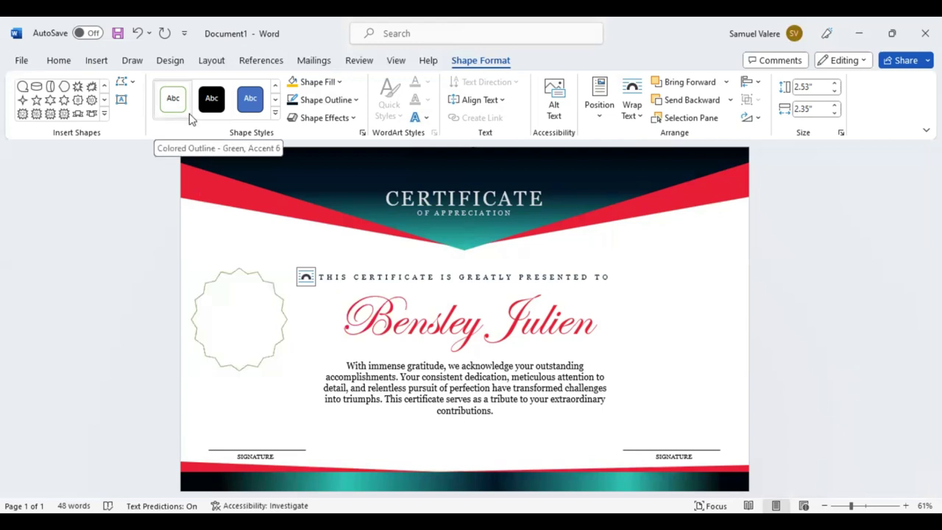
{"action": "left_click", "coordinate": [95, 61]}
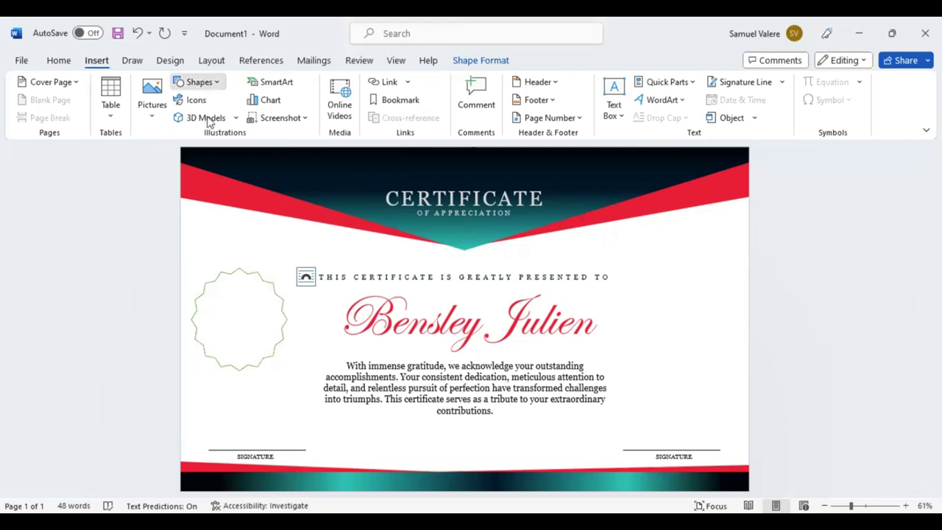
- Draw a text box inside the starburst and type 'Best'
{"action": "left_click", "coordinate": [269, 315]}
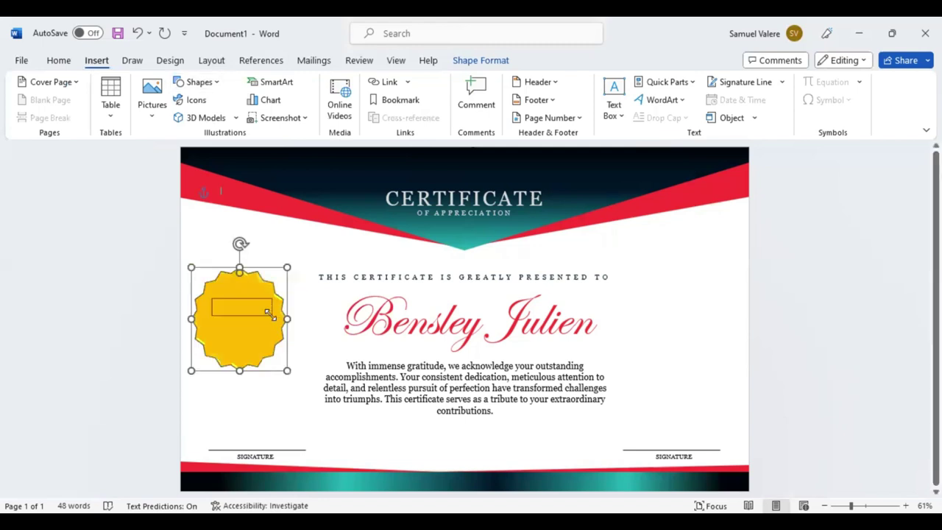
{"action": "left_click_drag", "start_coordinate": [269, 315], "coordinate": [271, 315]}
{"action": "type", "text": "Best"}
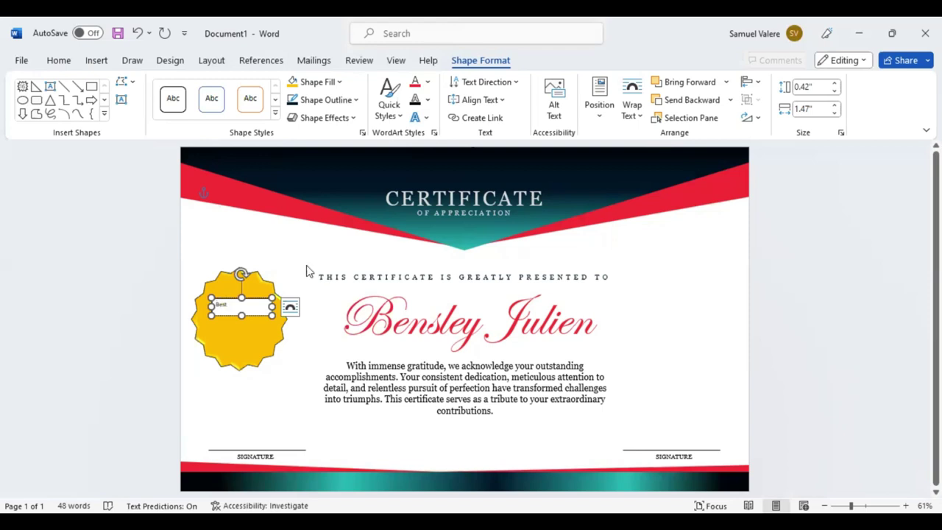
- Enlarge 'Best' in Edwardian Script with Grow Font up to 48 pt
{"action": "key", "text": "ctrl+a"}
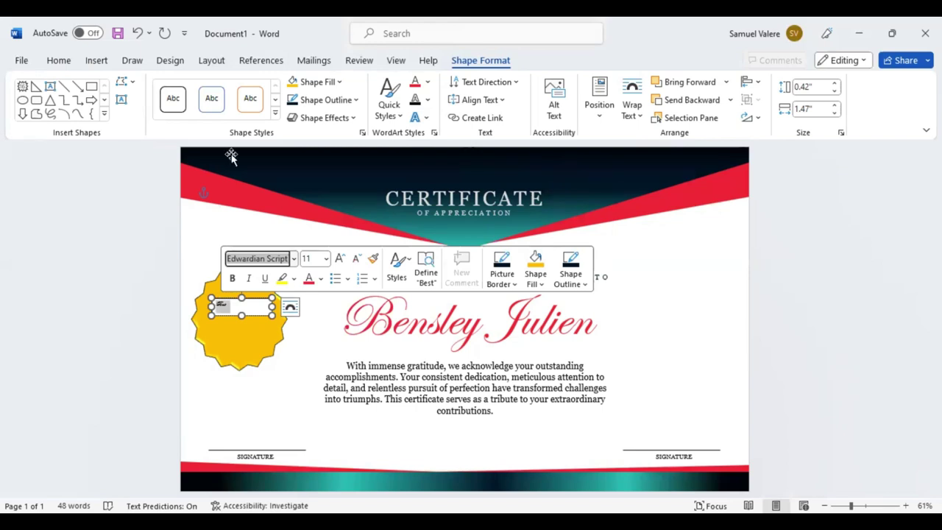
{"action": "left_click", "coordinate": [59, 61]}
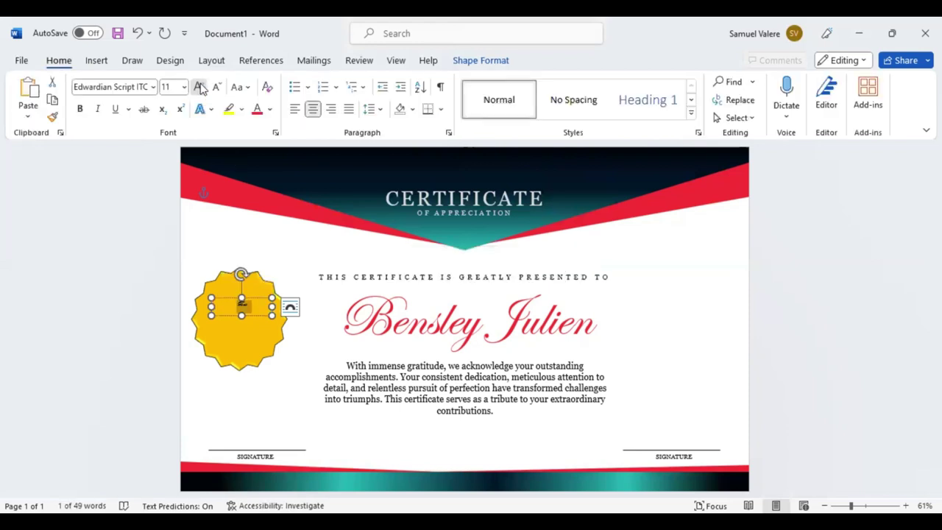
{"action": "left_click", "coordinate": [198, 87]}
{"action": "left_click", "coordinate": [199, 87]}
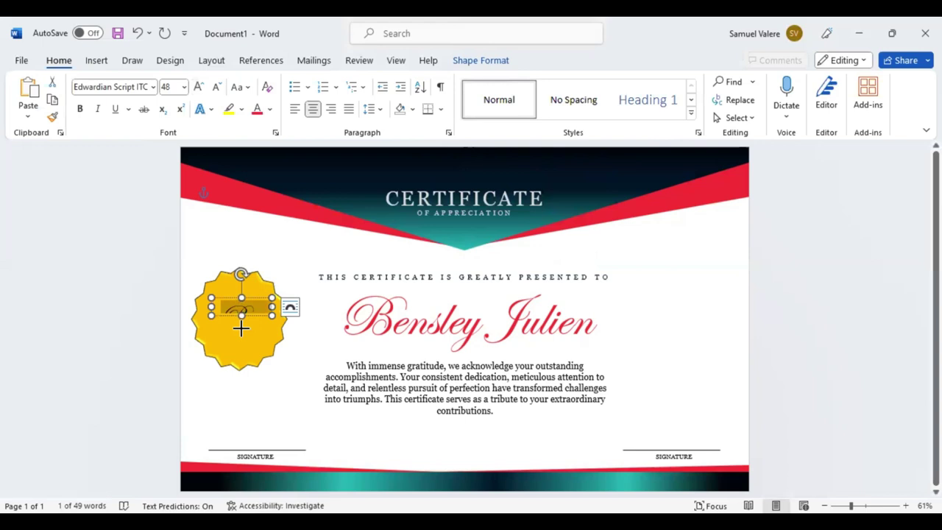
- Nudge the Best text box up and color the word red
{"action": "left_click", "coordinate": [243, 315]}
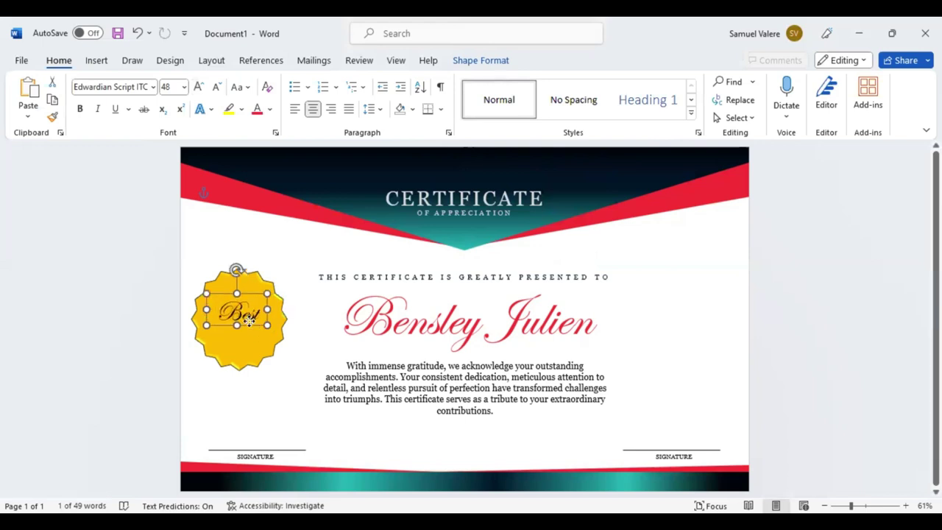
{"action": "left_click_drag", "start_coordinate": [248, 319], "coordinate": [251, 311]}
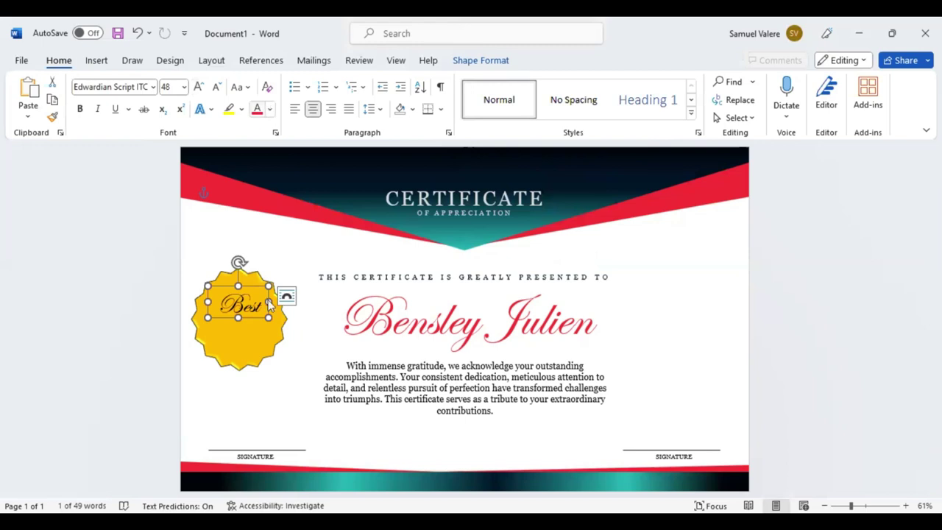
{"action": "left_click", "coordinate": [270, 109]}
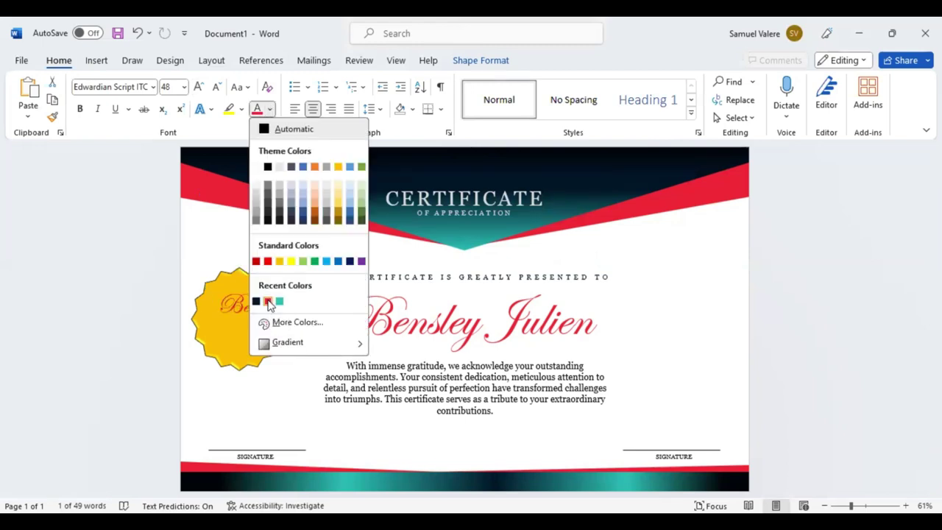
{"action": "left_click", "coordinate": [261, 335]}
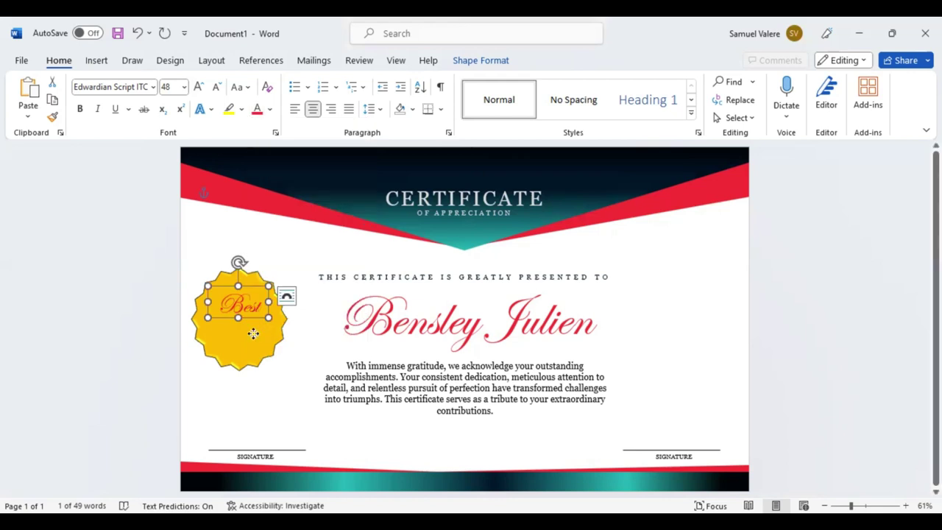
- Widen the Best text box so AWARD fits and move it lower on the badge
{"action": "mouse_move", "coordinate": [261, 335]}
{"action": "left_mouse_down"}
{"action": "mouse_move", "coordinate": [248, 346]}
{"action": "mouse_move", "coordinate": [249, 333]}
{"action": "left_mouse_up"}
{"action": "type", "text": "Awa"}
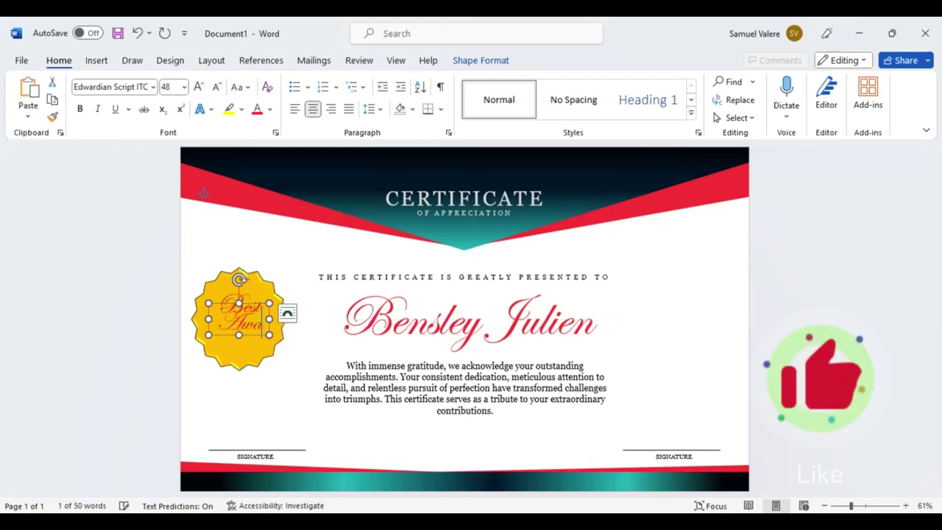
{"action": "left_click", "coordinate": [265, 324]}
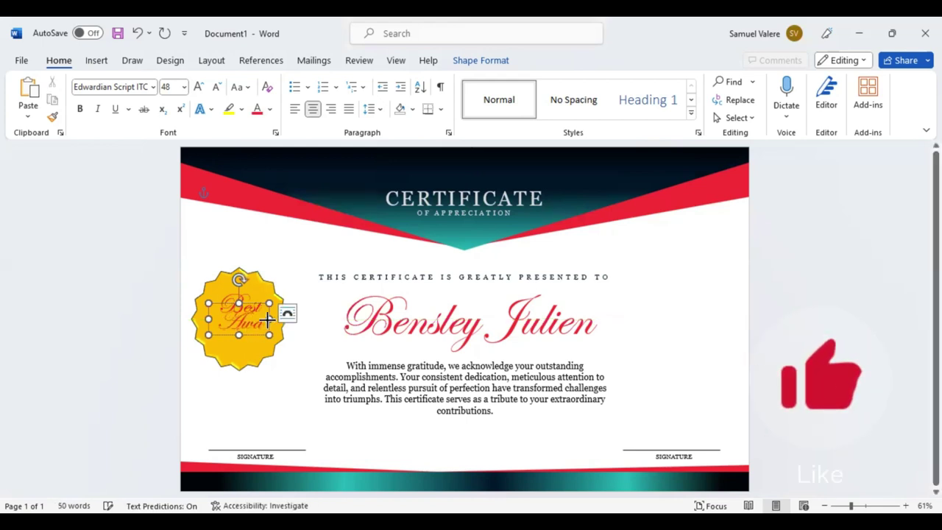
{"action": "left_click_drag", "start_coordinate": [275, 318], "coordinate": [277, 318]}
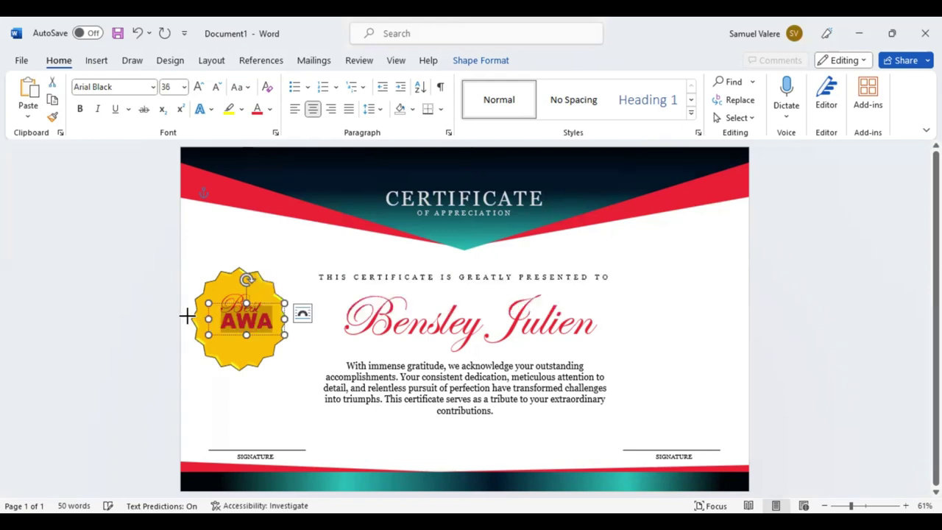
{"action": "left_click_drag", "start_coordinate": [186, 315], "coordinate": [188, 319]}
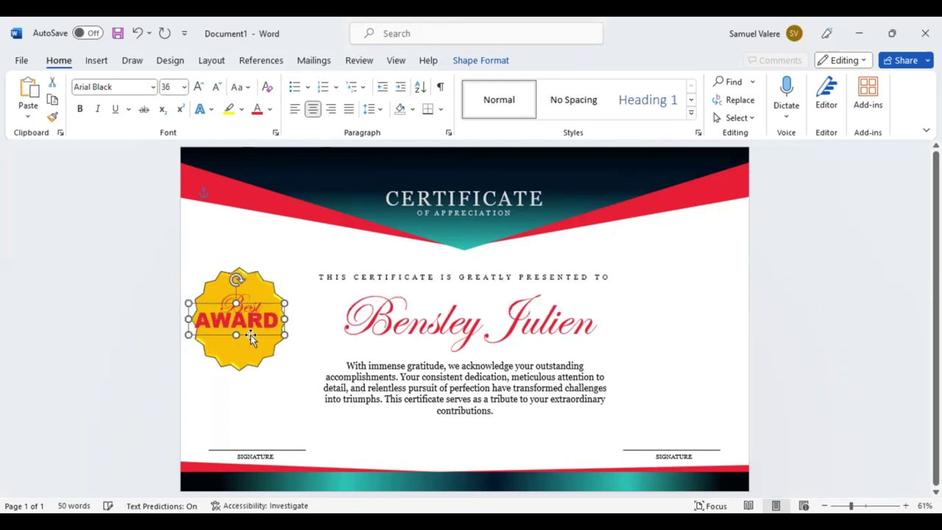
{"action": "left_click_drag", "start_coordinate": [250, 335], "coordinate": [260, 340]}
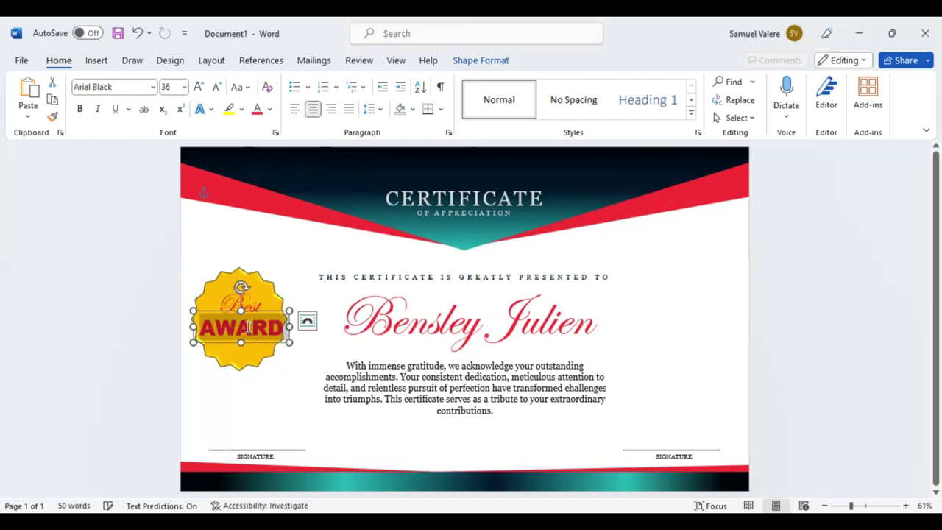
- Set AWARD to 33 pt, nudge the text box left, and select the badge shape
{"action": "left_click", "coordinate": [383, 284]}
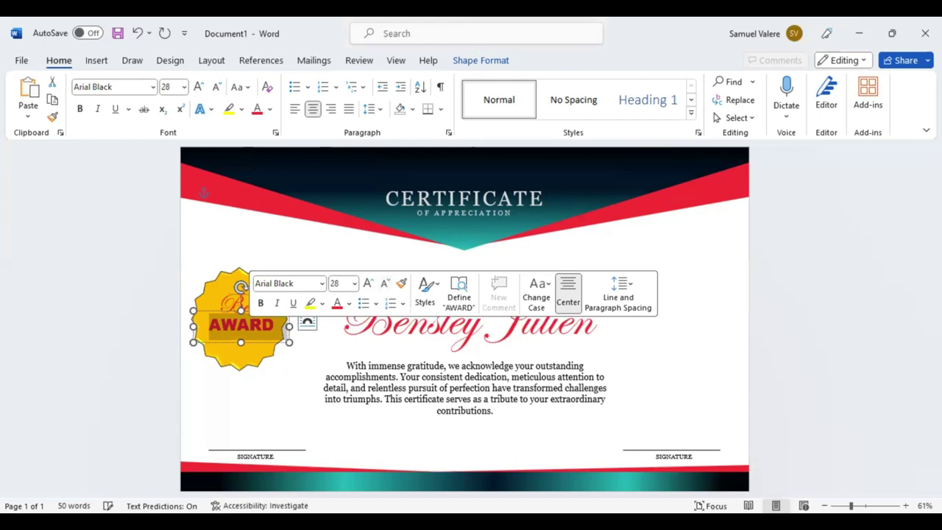
{"action": "type", "text": "36"}
{"action": "key", "text": "Return"}
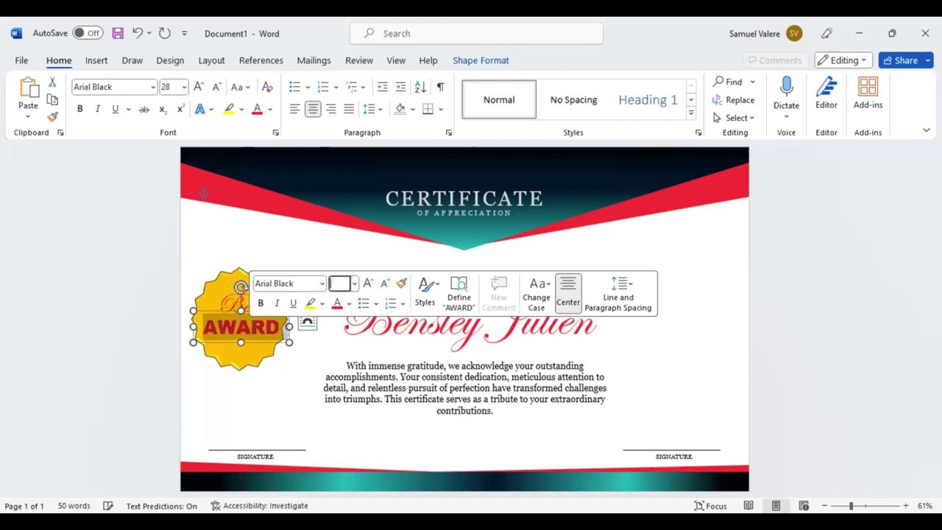
{"action": "type", "text": "33"}
{"action": "key", "text": "Return"}
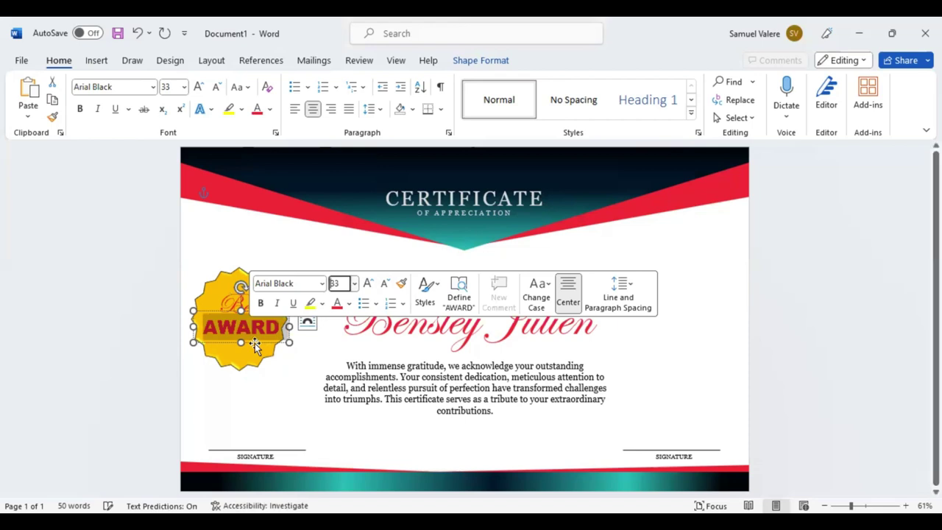
{"action": "key", "text": "Left"}
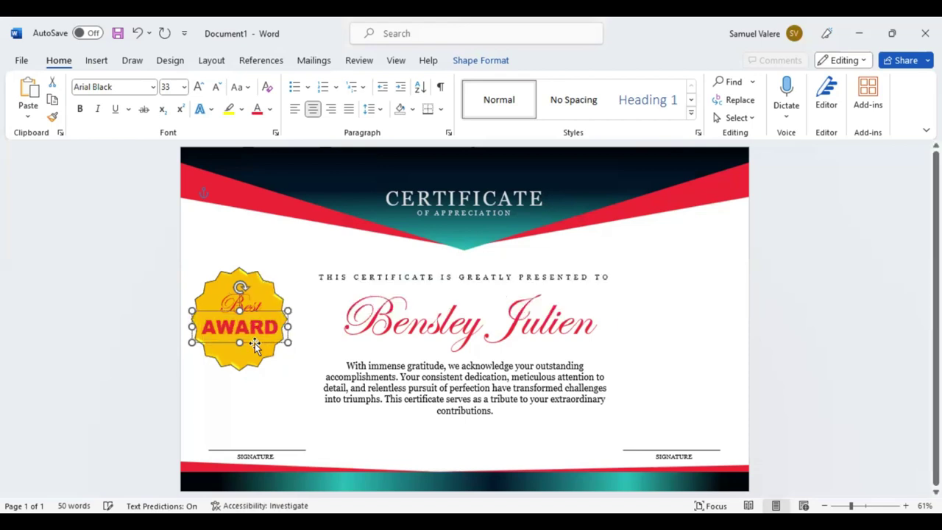
{"action": "left_click", "coordinate": [255, 343]}
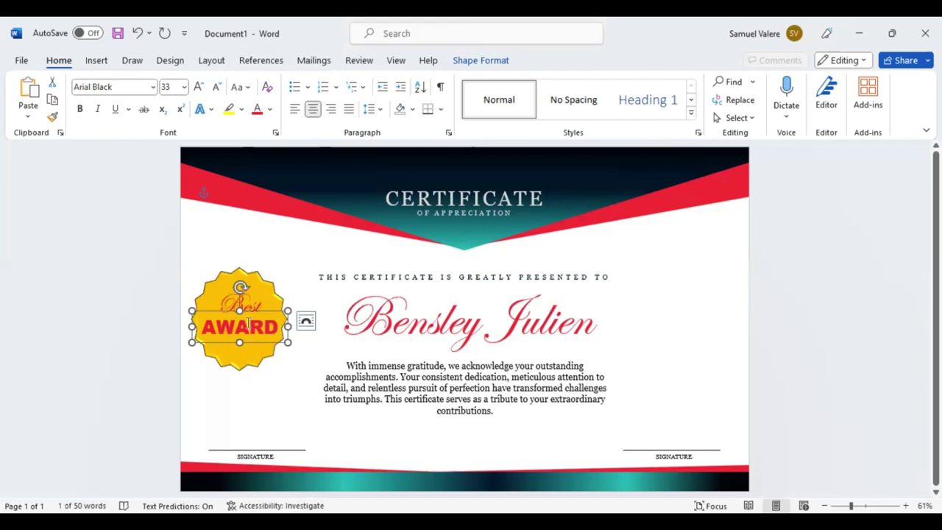
{"action": "left_click", "coordinate": [248, 324]}
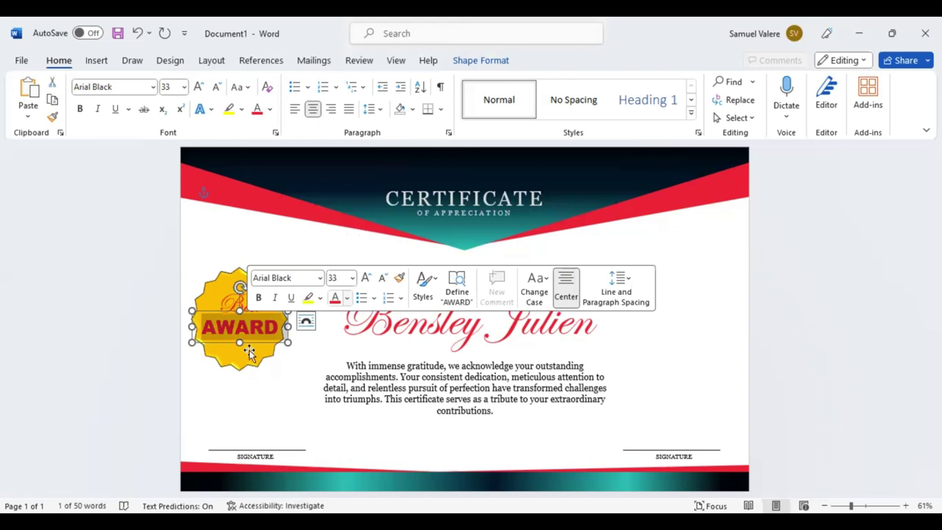
{"action": "left_click", "coordinate": [234, 289]}
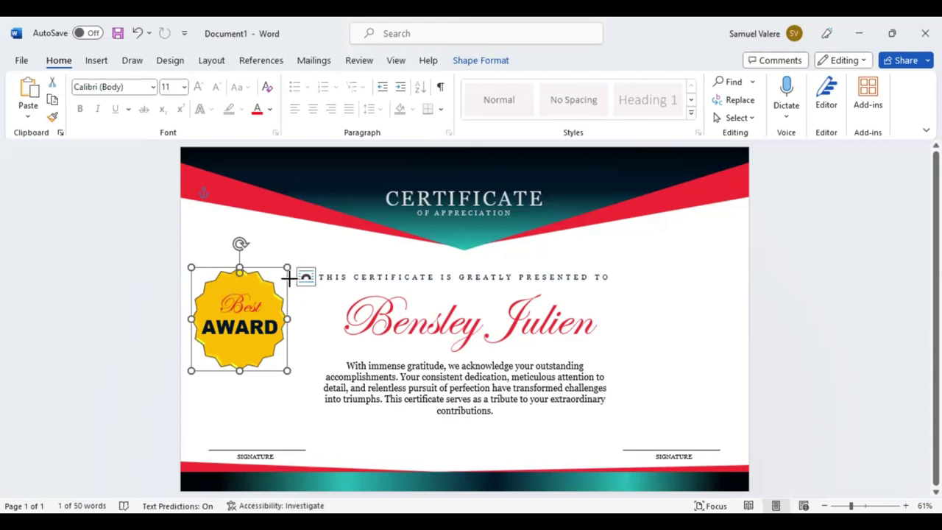
- Duplicate the badge, align the copy over it, and send the yellow starburst backward
{"action": "left_click_drag", "start_coordinate": [289, 277], "coordinate": [289, 278]}
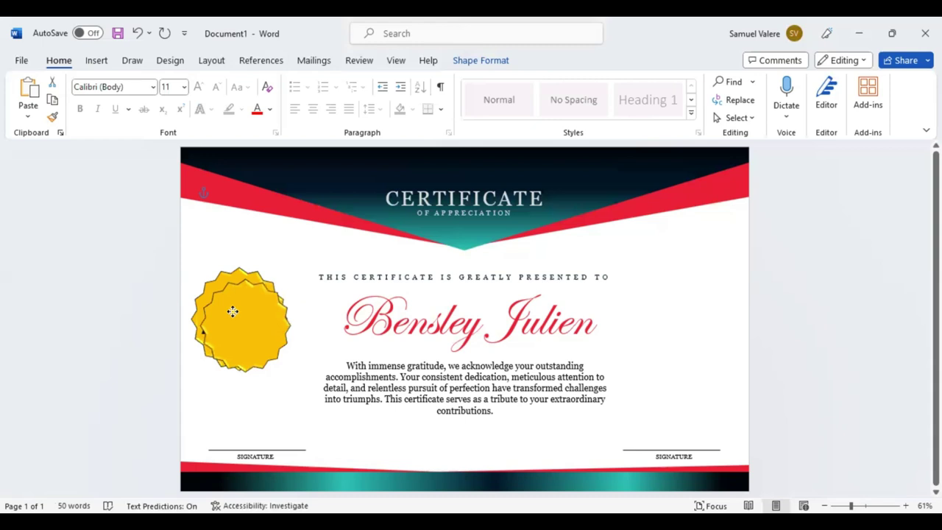
{"action": "left_click_drag", "start_coordinate": [233, 311], "coordinate": [233, 312]}
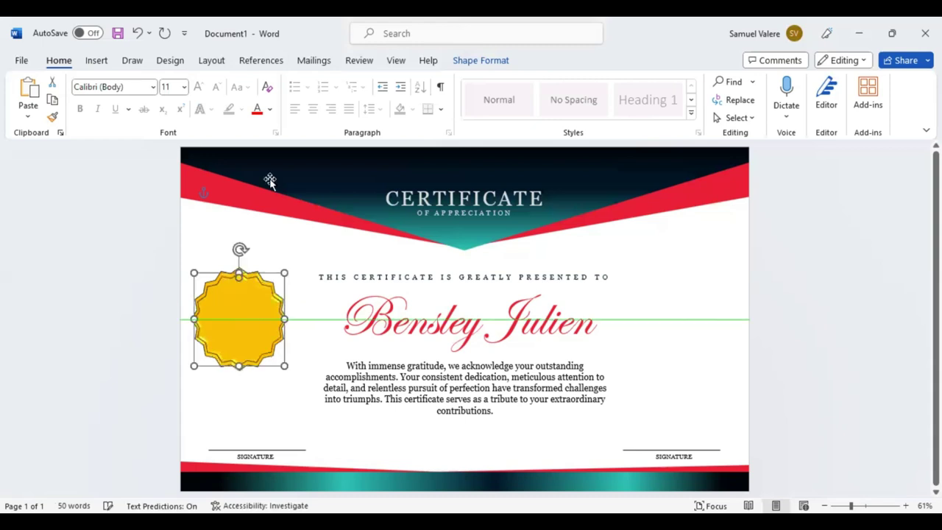
{"action": "left_click", "coordinate": [472, 65]}
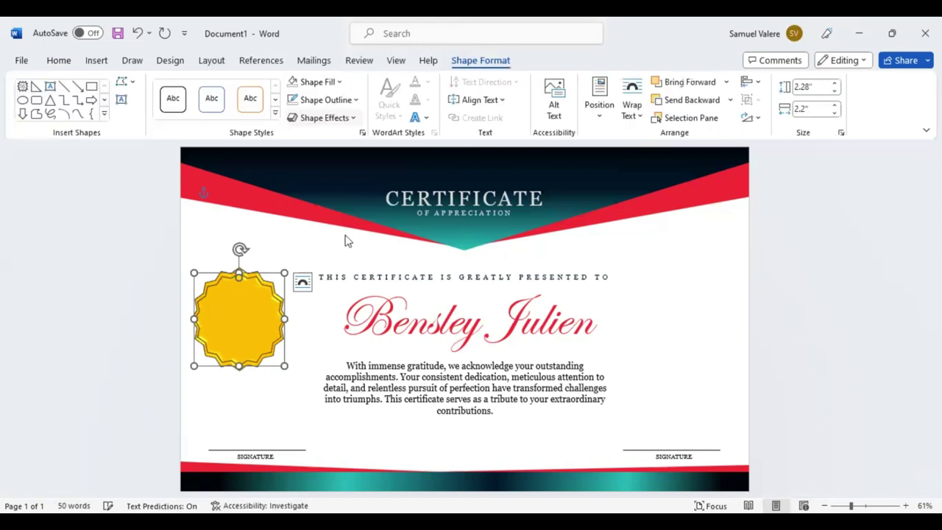
{"action": "left_click", "coordinate": [682, 106]}
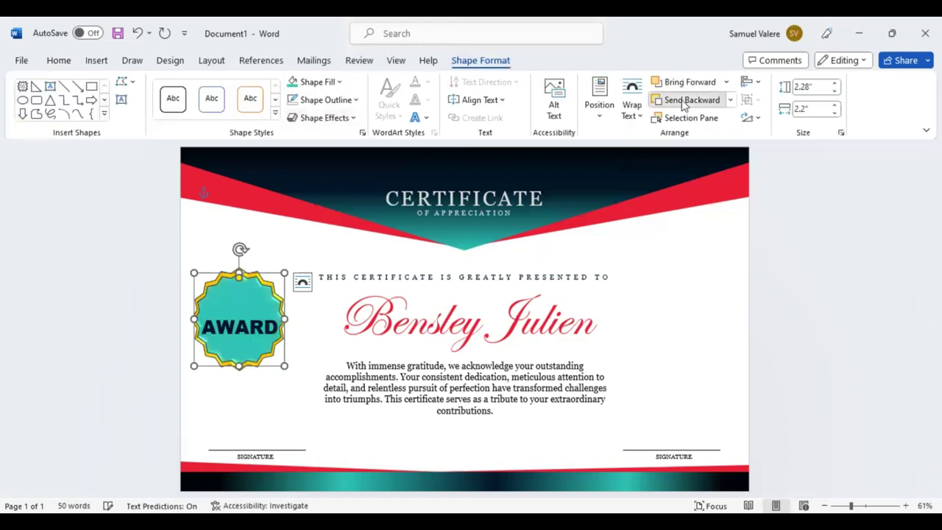